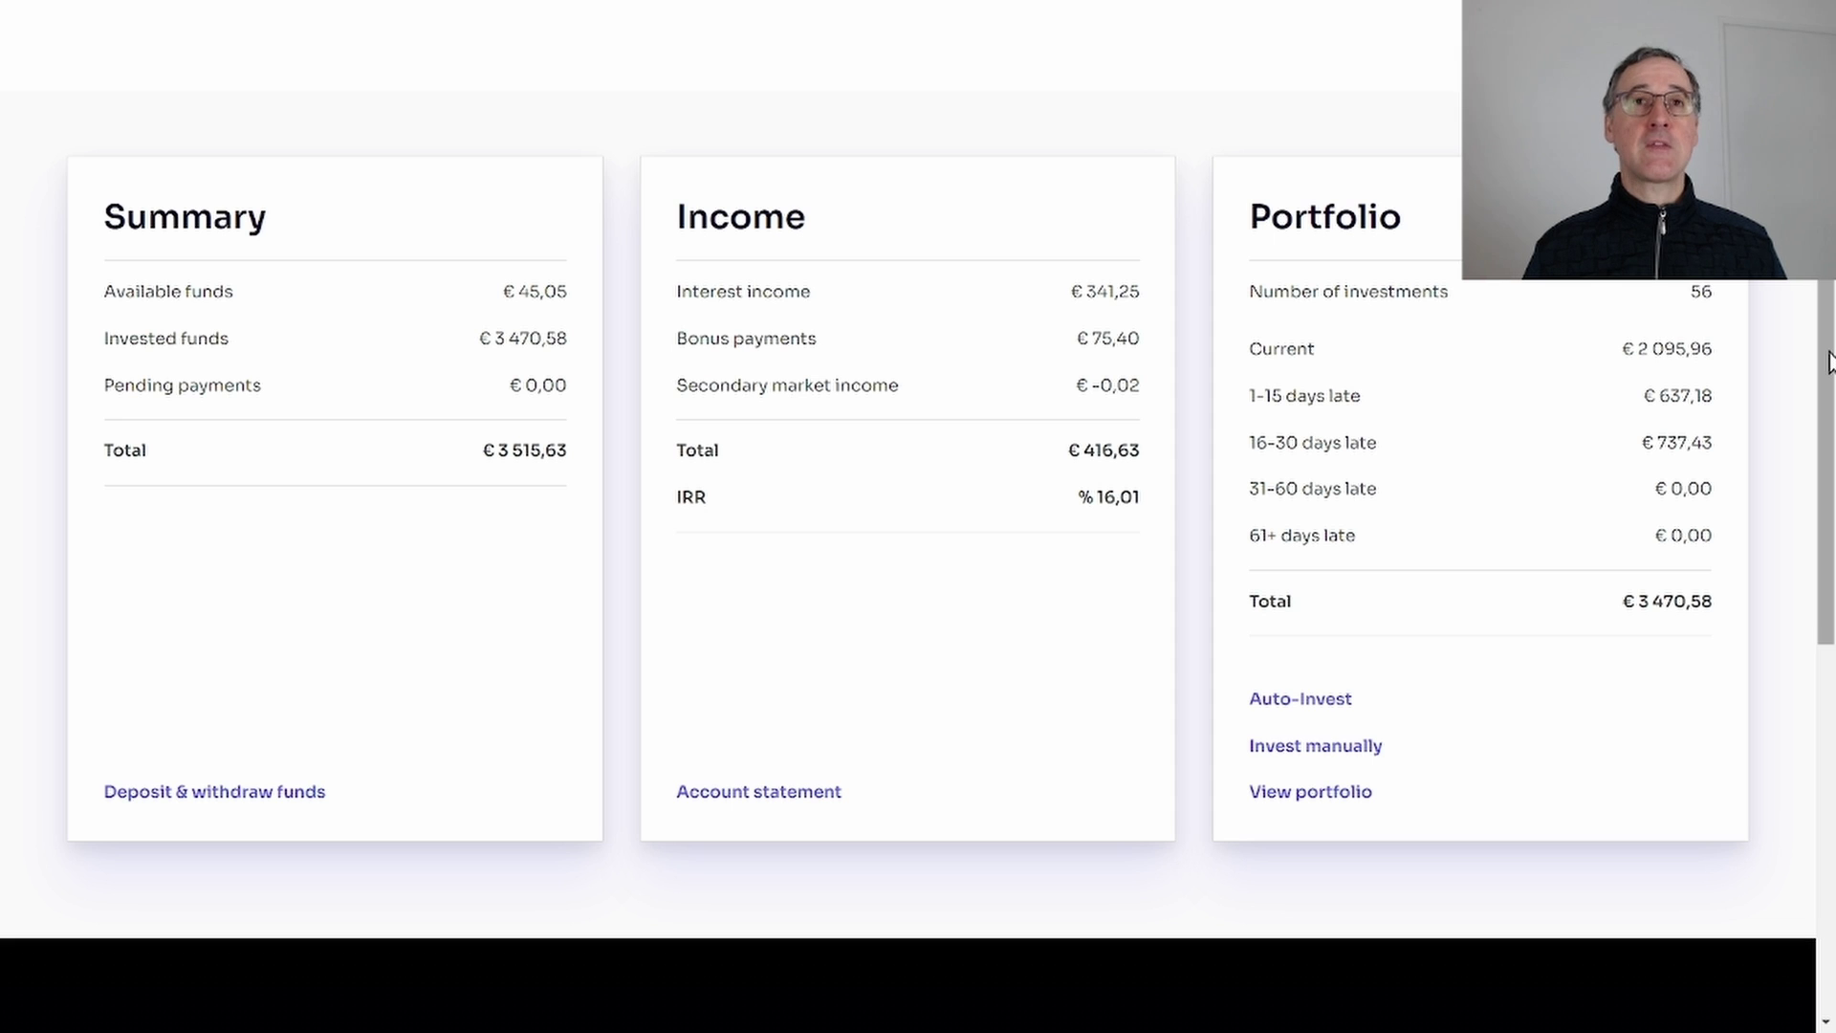
# Review the IRR, bonus payments and interest income figures in the Income summary.
pyautogui.moveTo(1057, 492); pyautogui.dragTo(1159, 494)
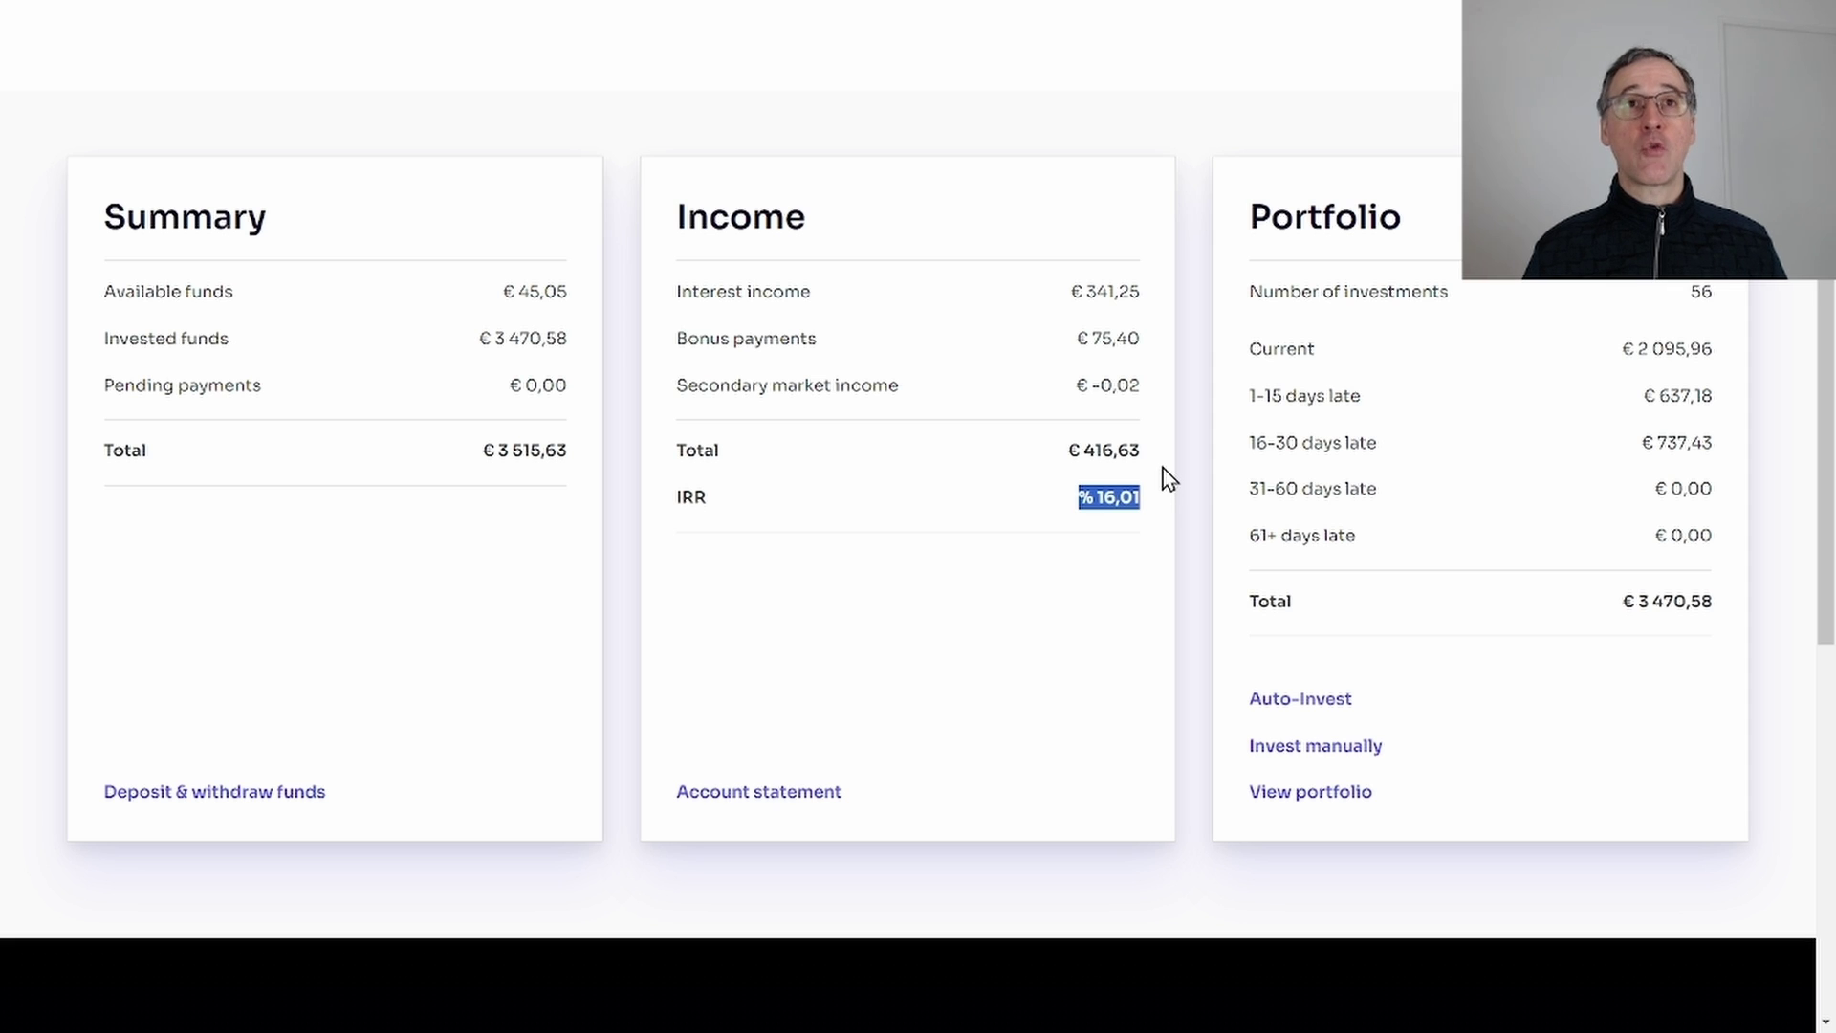
pyautogui.moveTo(1048, 340); pyautogui.dragTo(1155, 340)
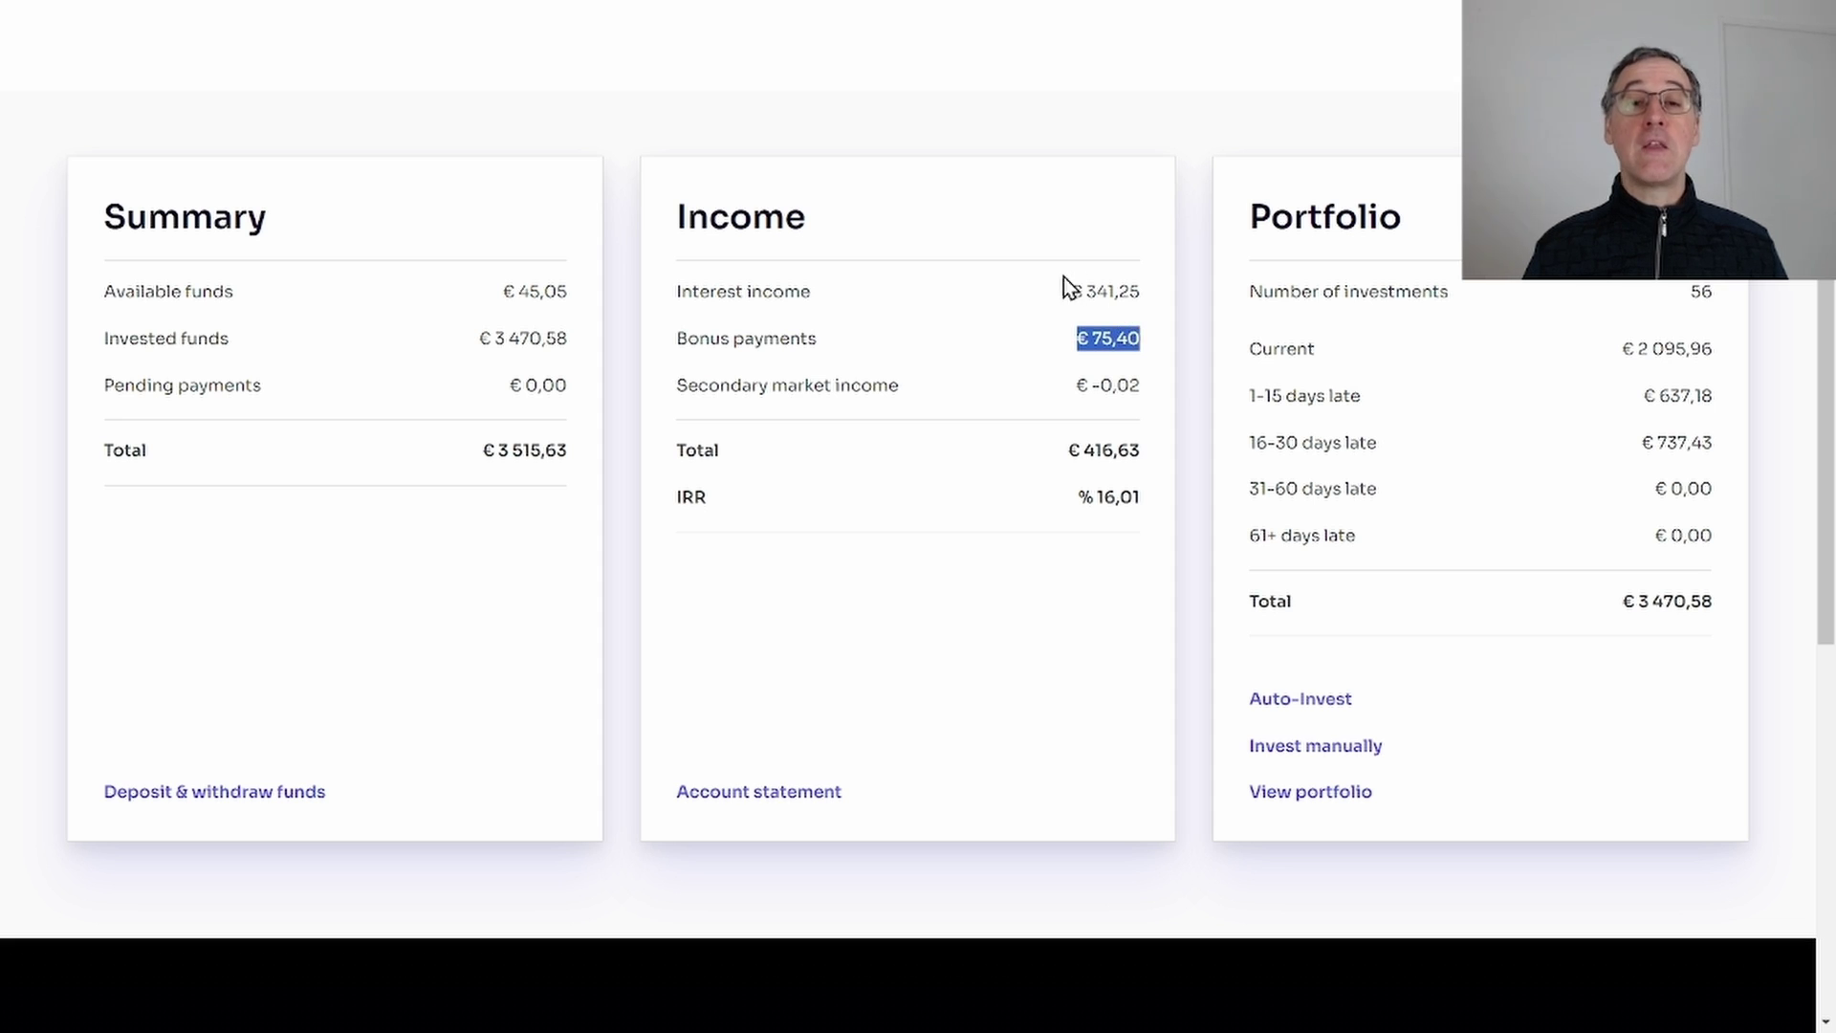
pyautogui.moveTo(1057, 289); pyautogui.dragTo(1160, 292)
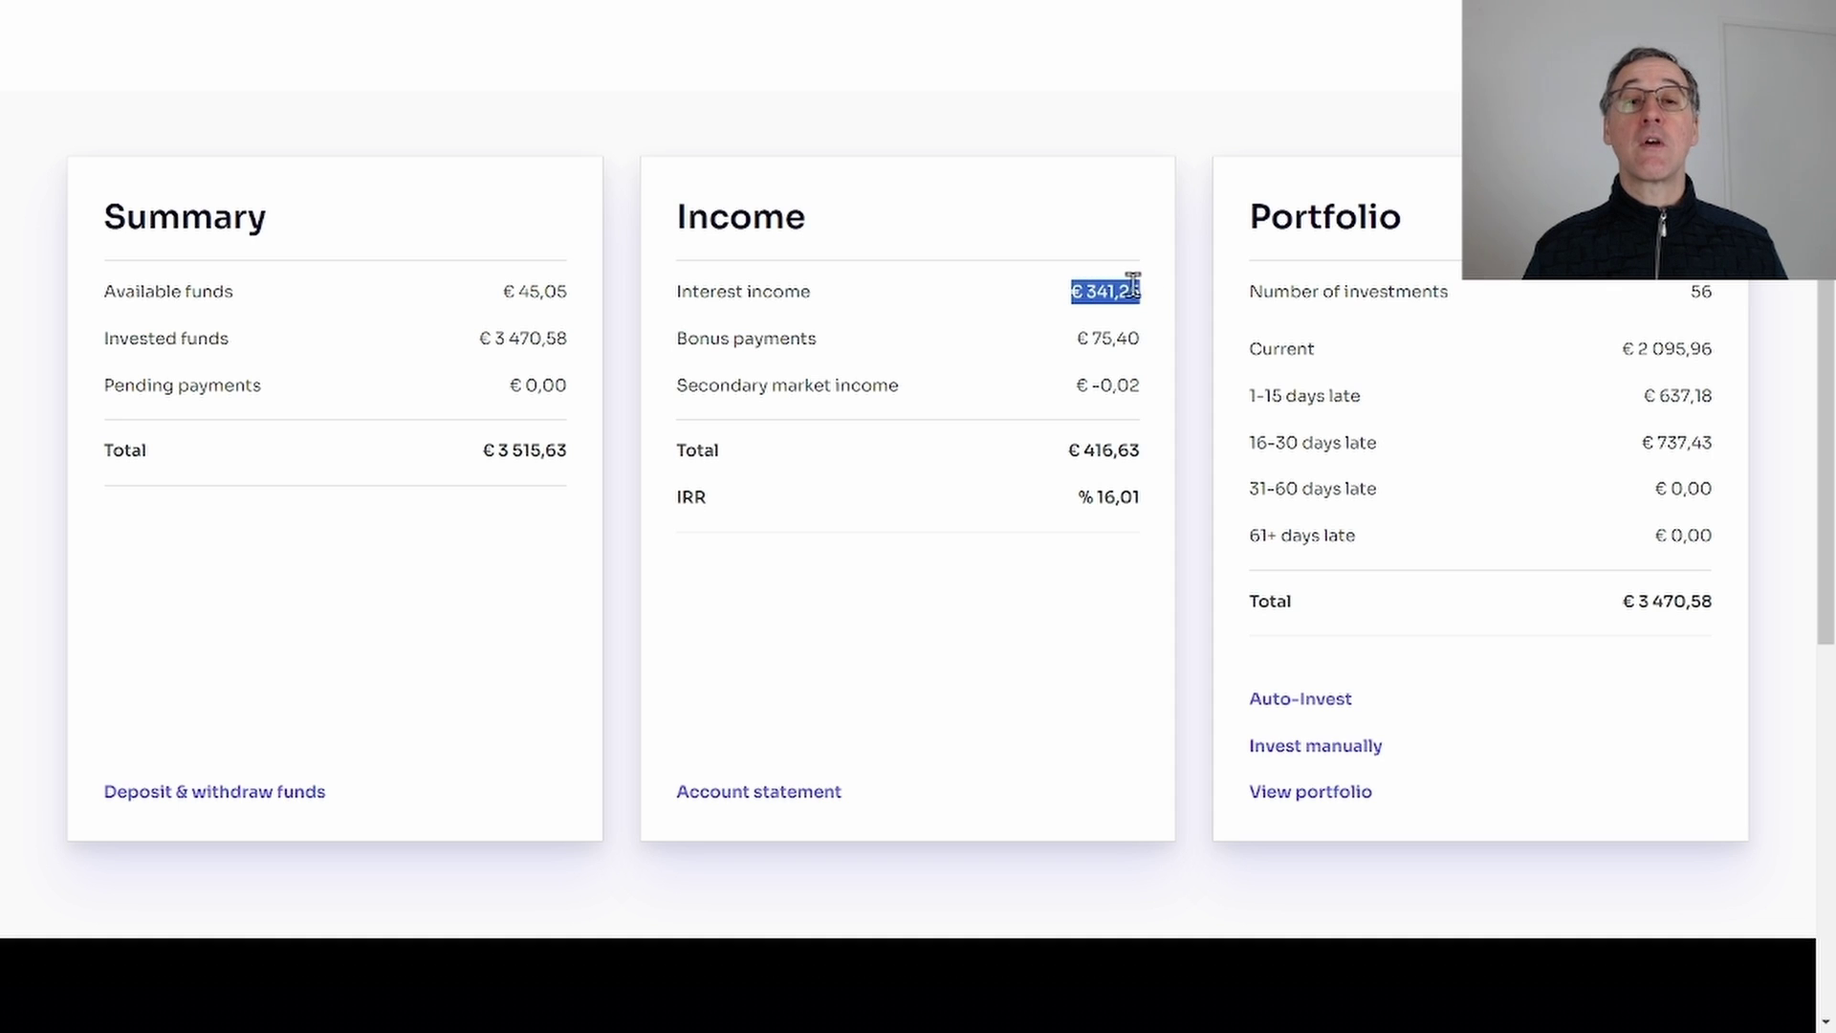
# Translate the account overview page into French.
pyautogui.click(1045, 224)
pyautogui.rightClick(1045, 224)
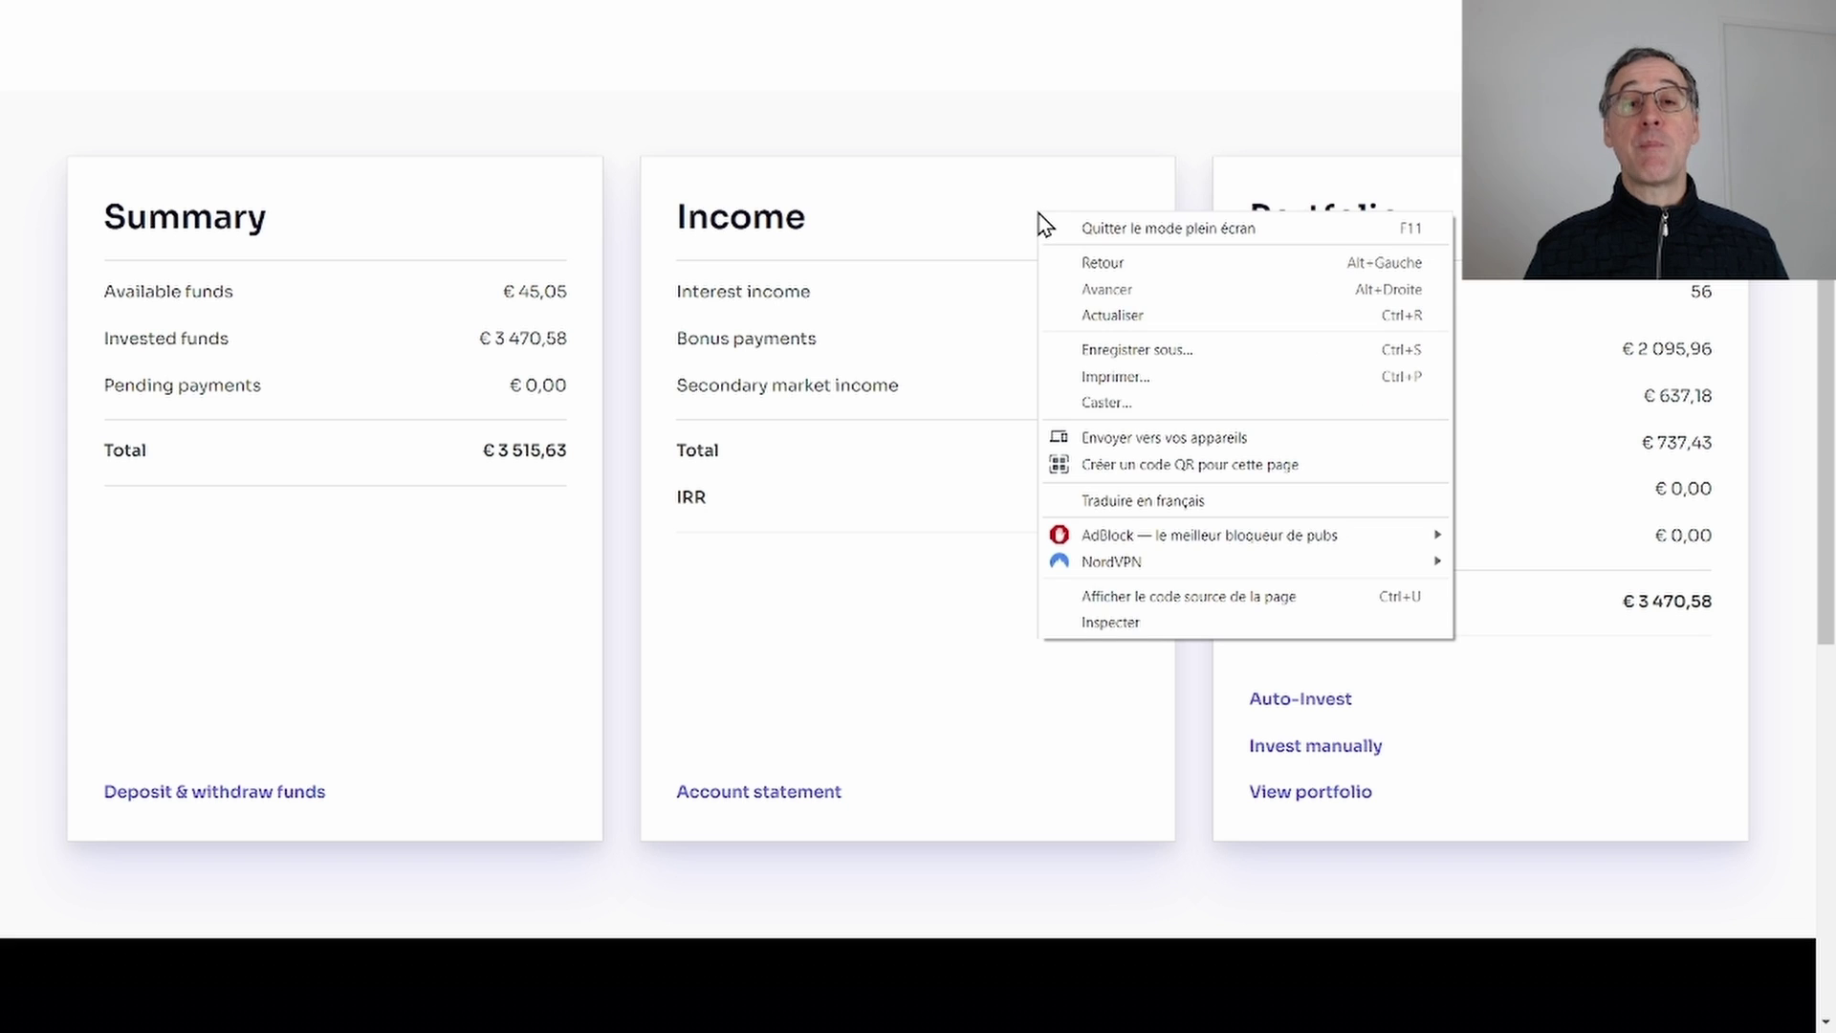
pyautogui.click(1157, 500)
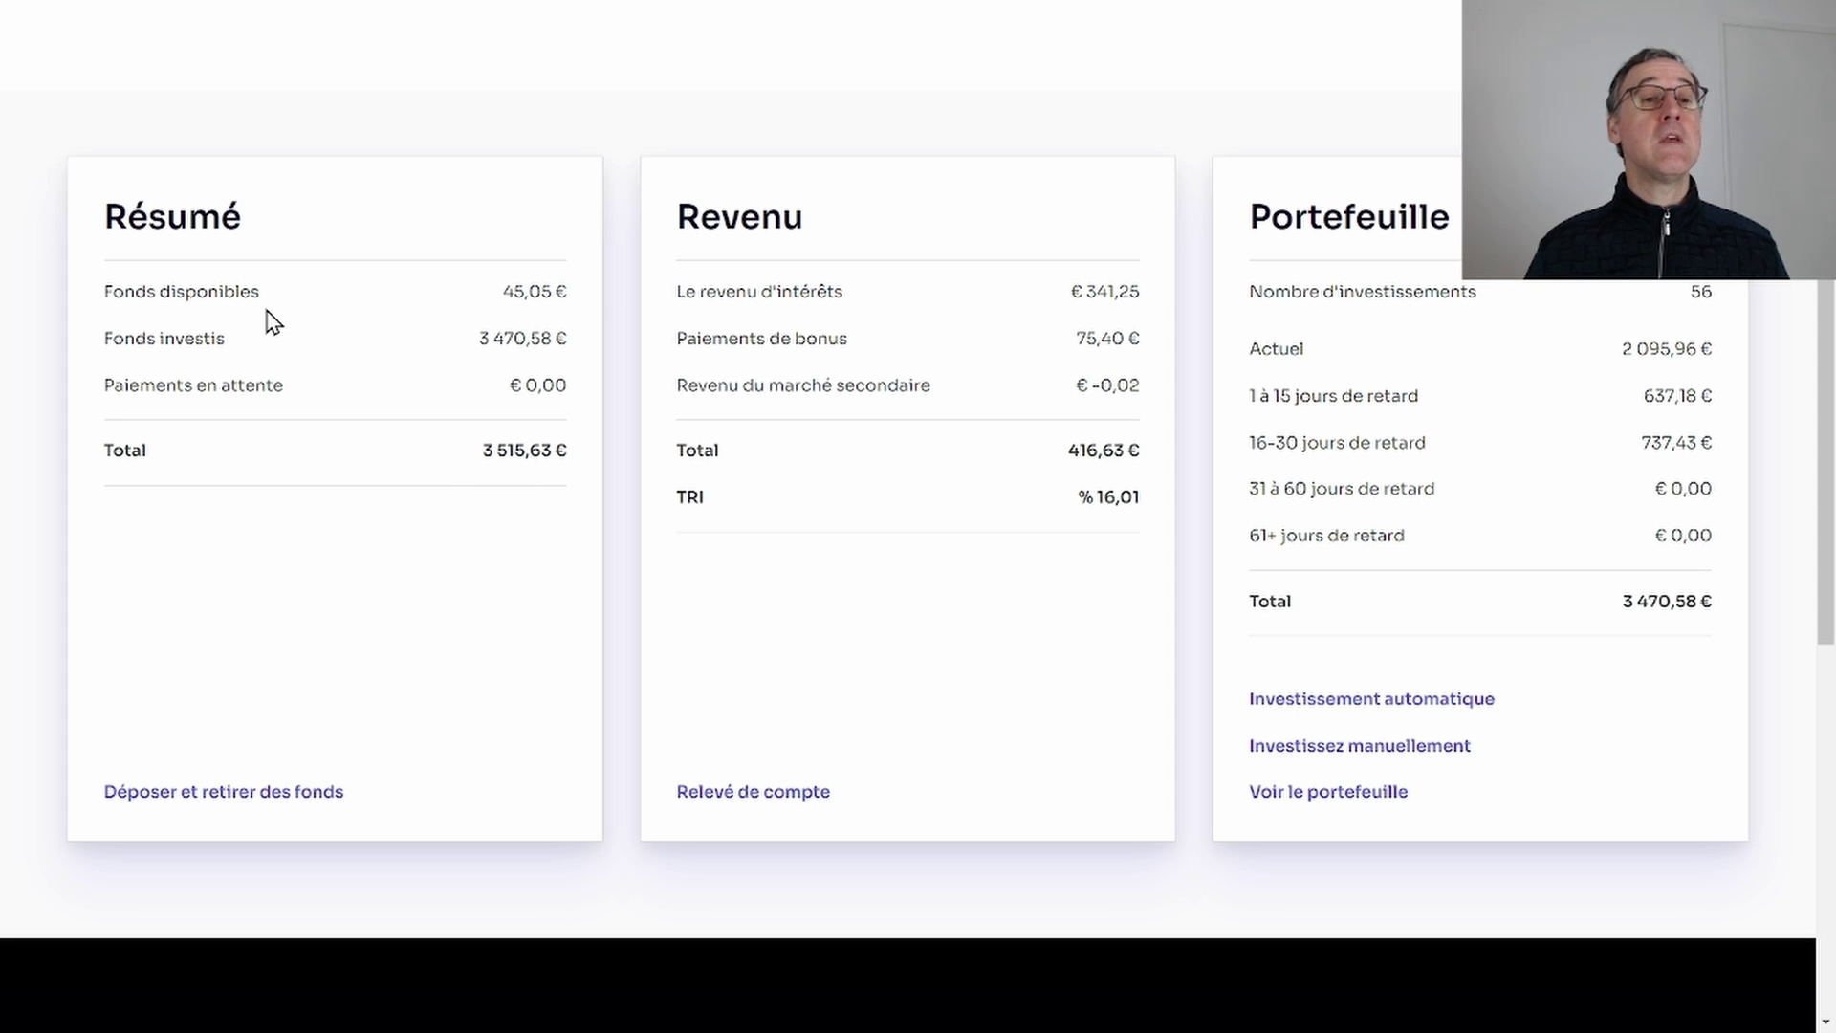
# Review the available funds and the portfolio's 31–60 days and 61+ days late amounts.
pyautogui.moveTo(147, 291); pyautogui.dragTo(564, 287)
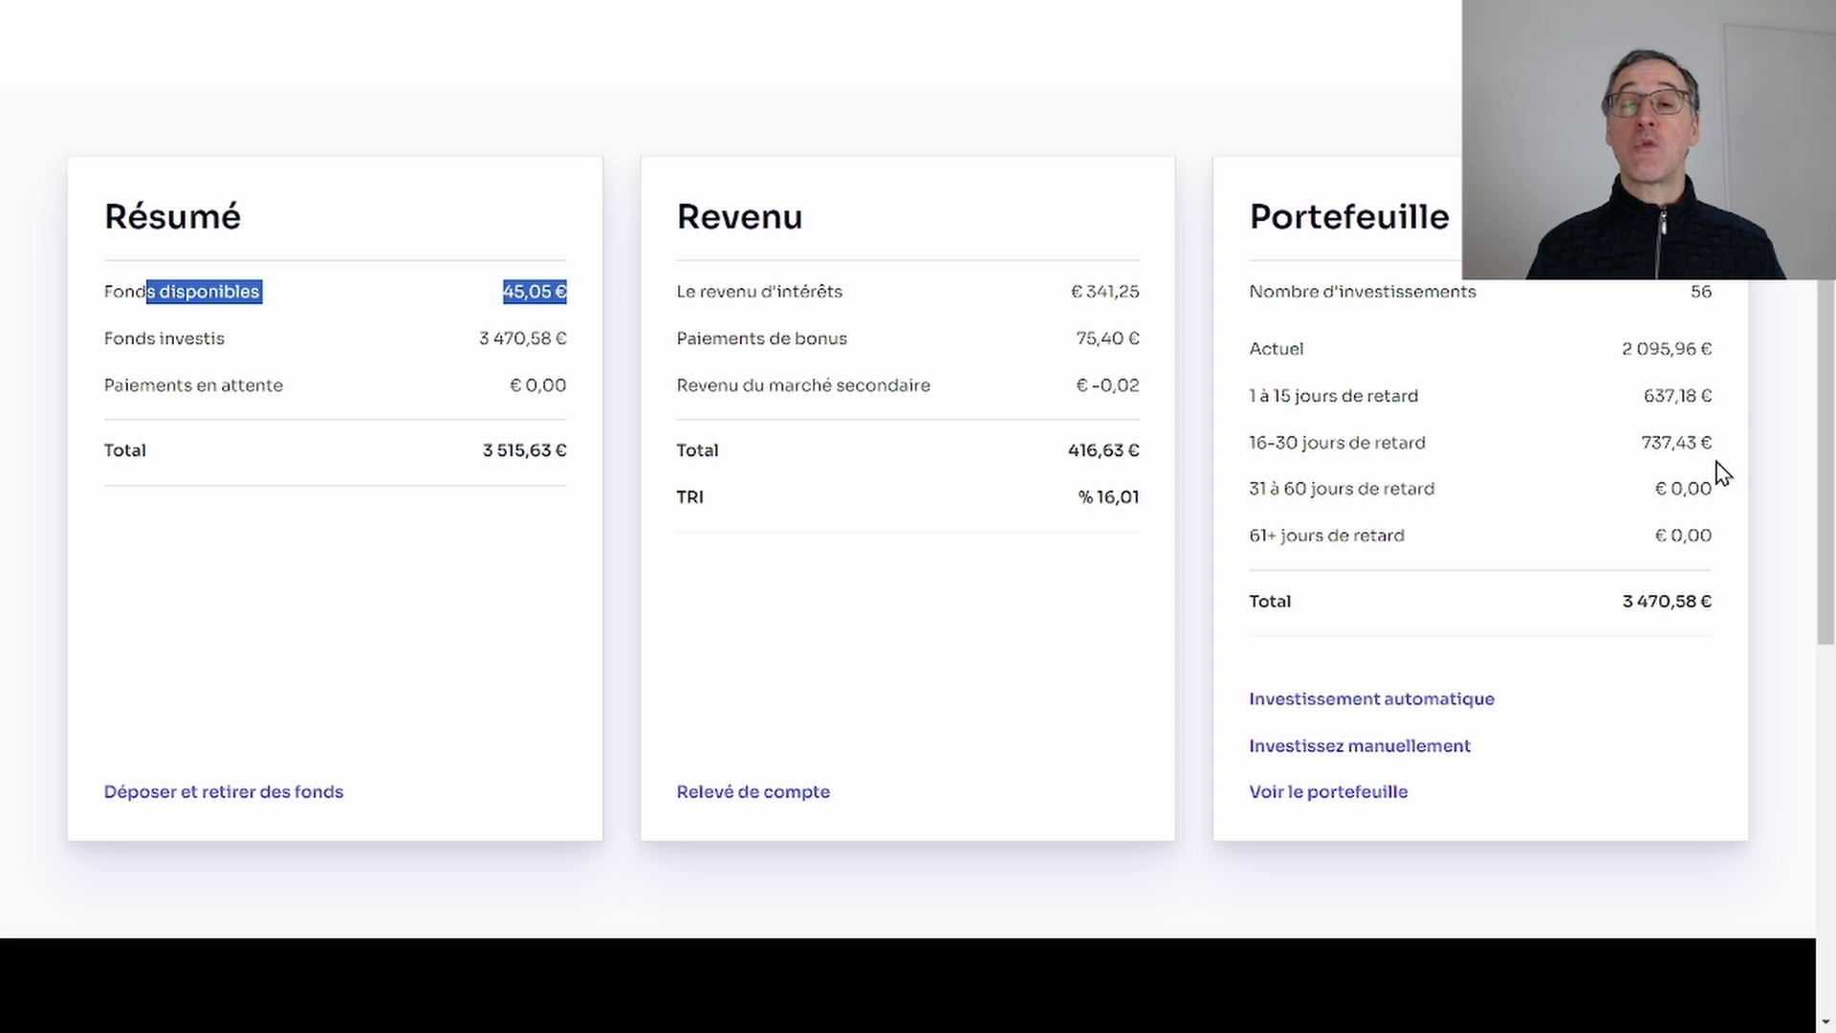
pyautogui.moveTo(1224, 479); pyautogui.dragTo(1721, 505)
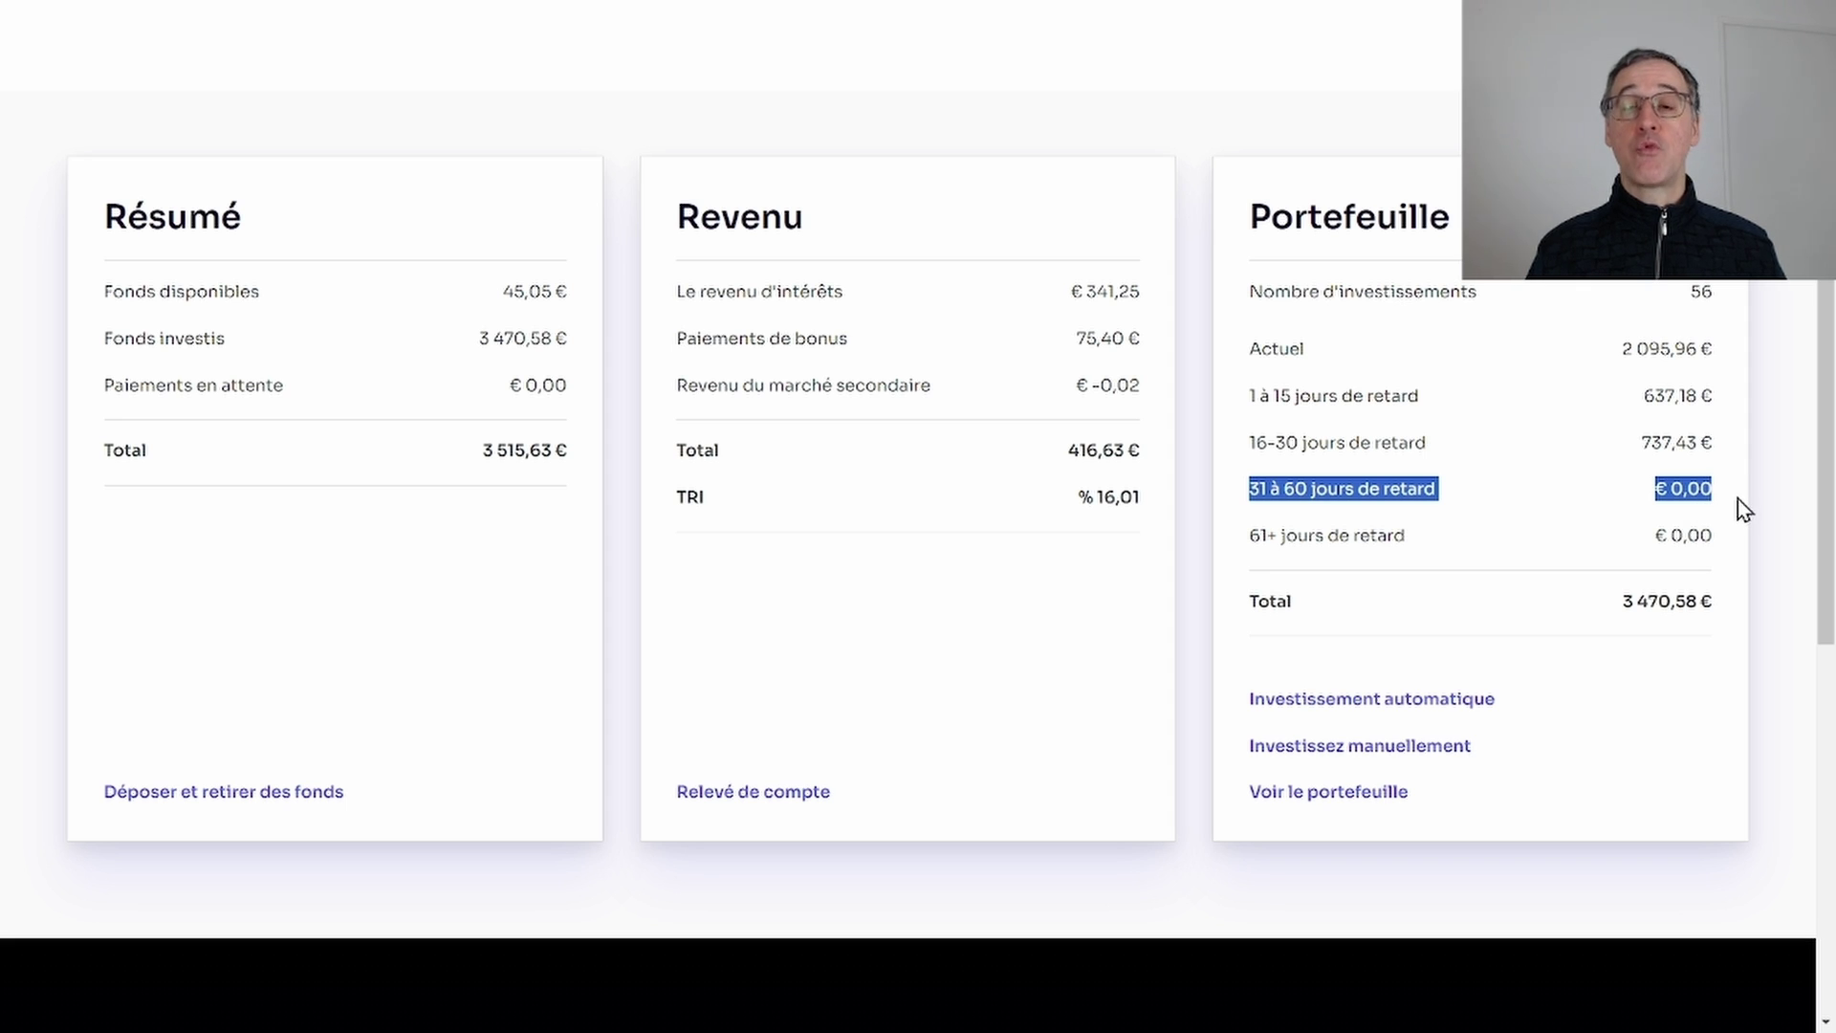
pyautogui.moveTo(1732, 535); pyautogui.dragTo(1243, 526)
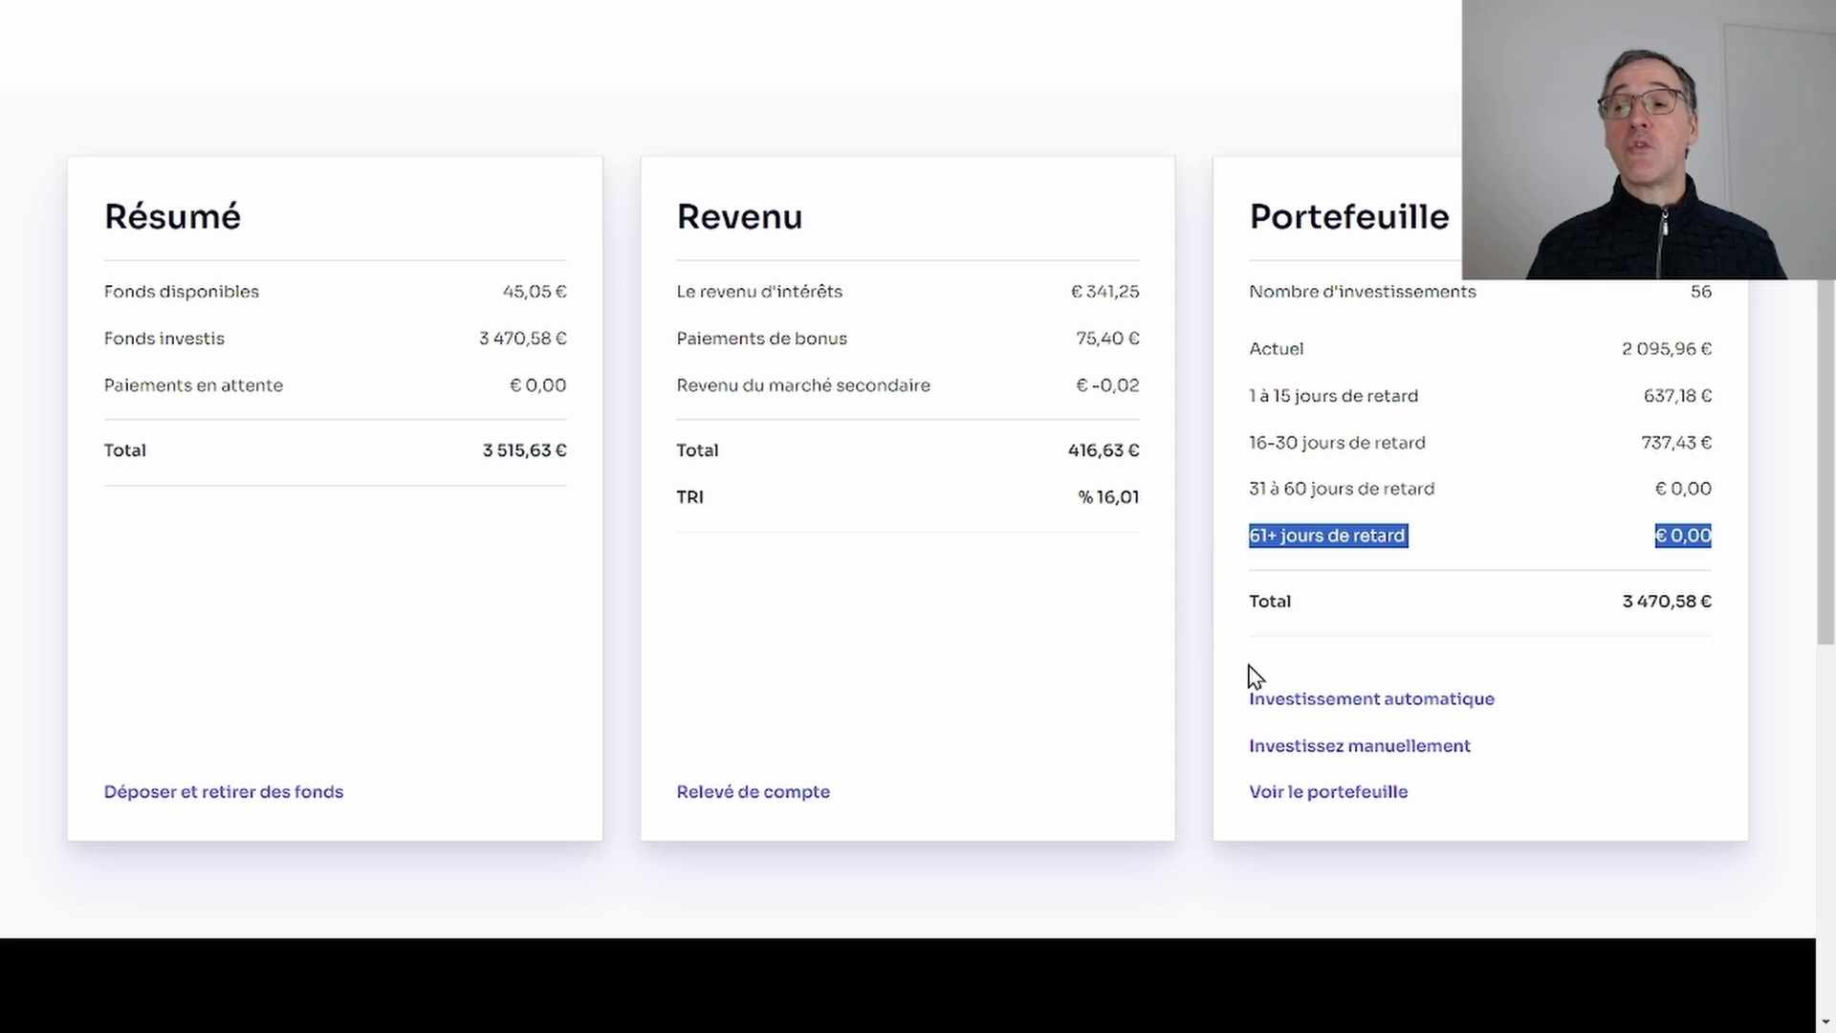
# Open the manual investment page and check how many loans are available on the primary market.
pyautogui.click(1345, 752)
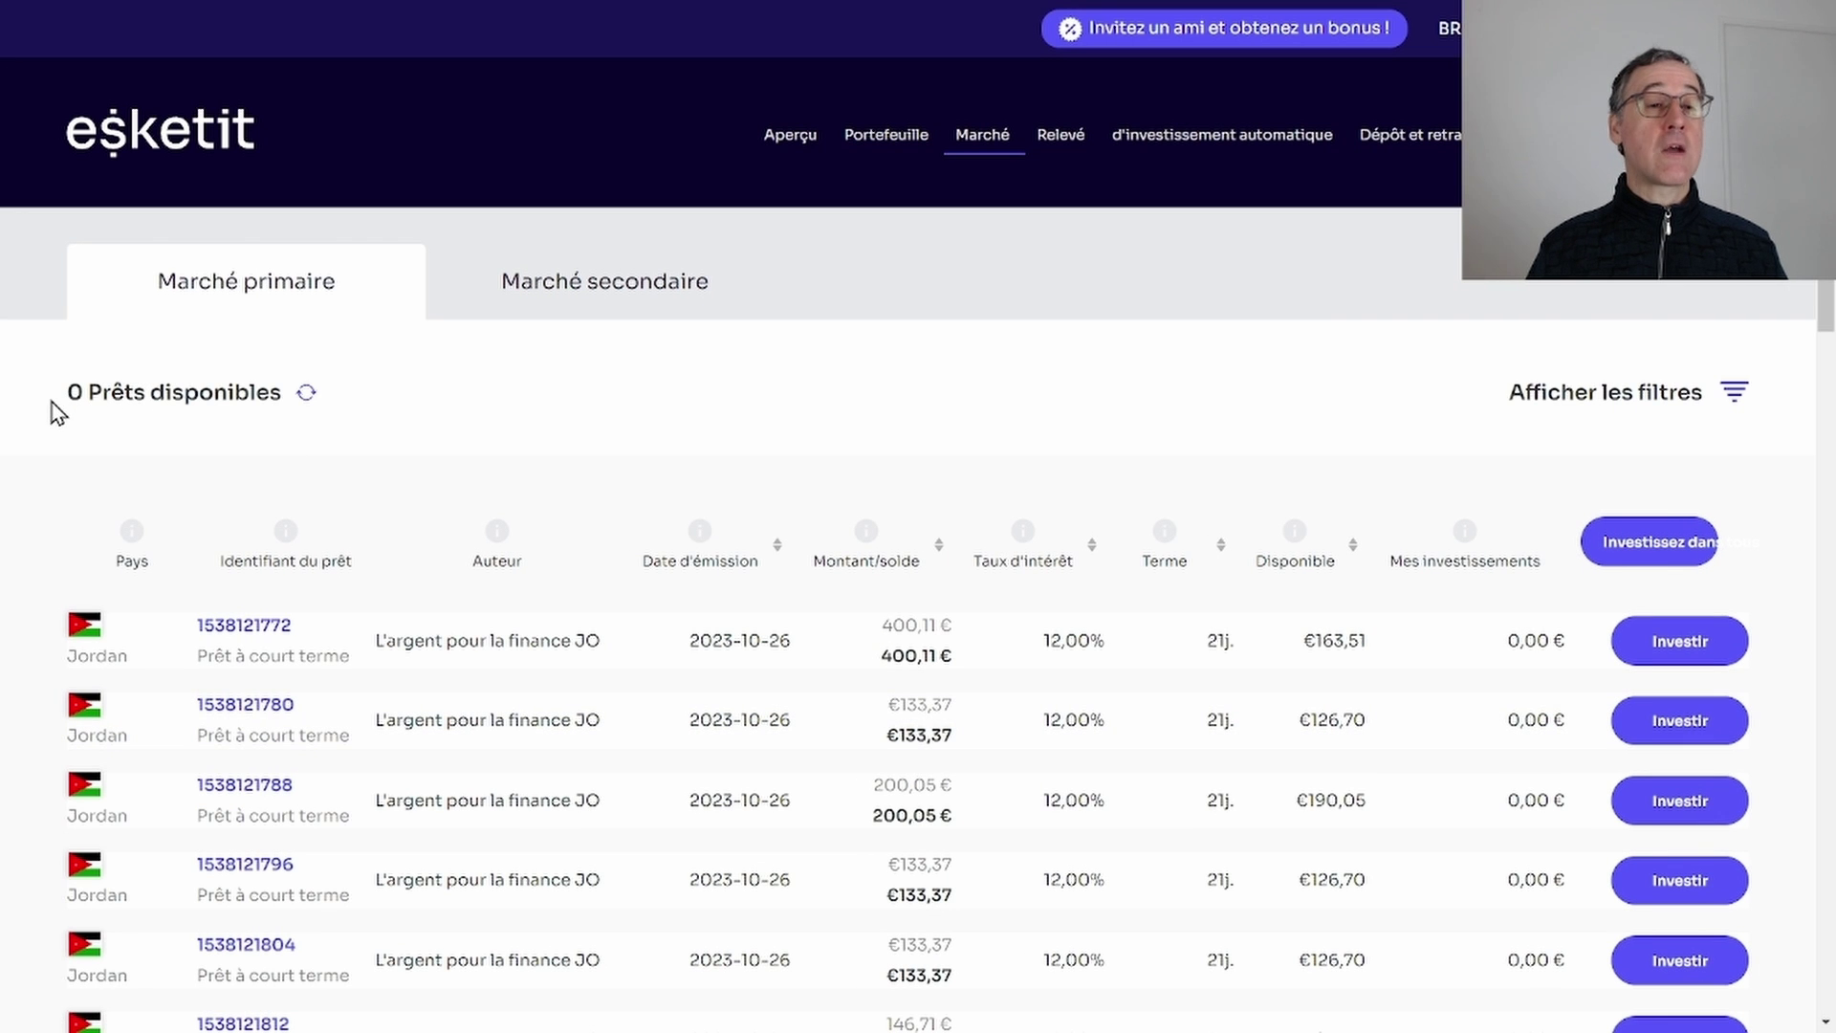
pyautogui.moveTo(52, 392); pyautogui.dragTo(298, 394)
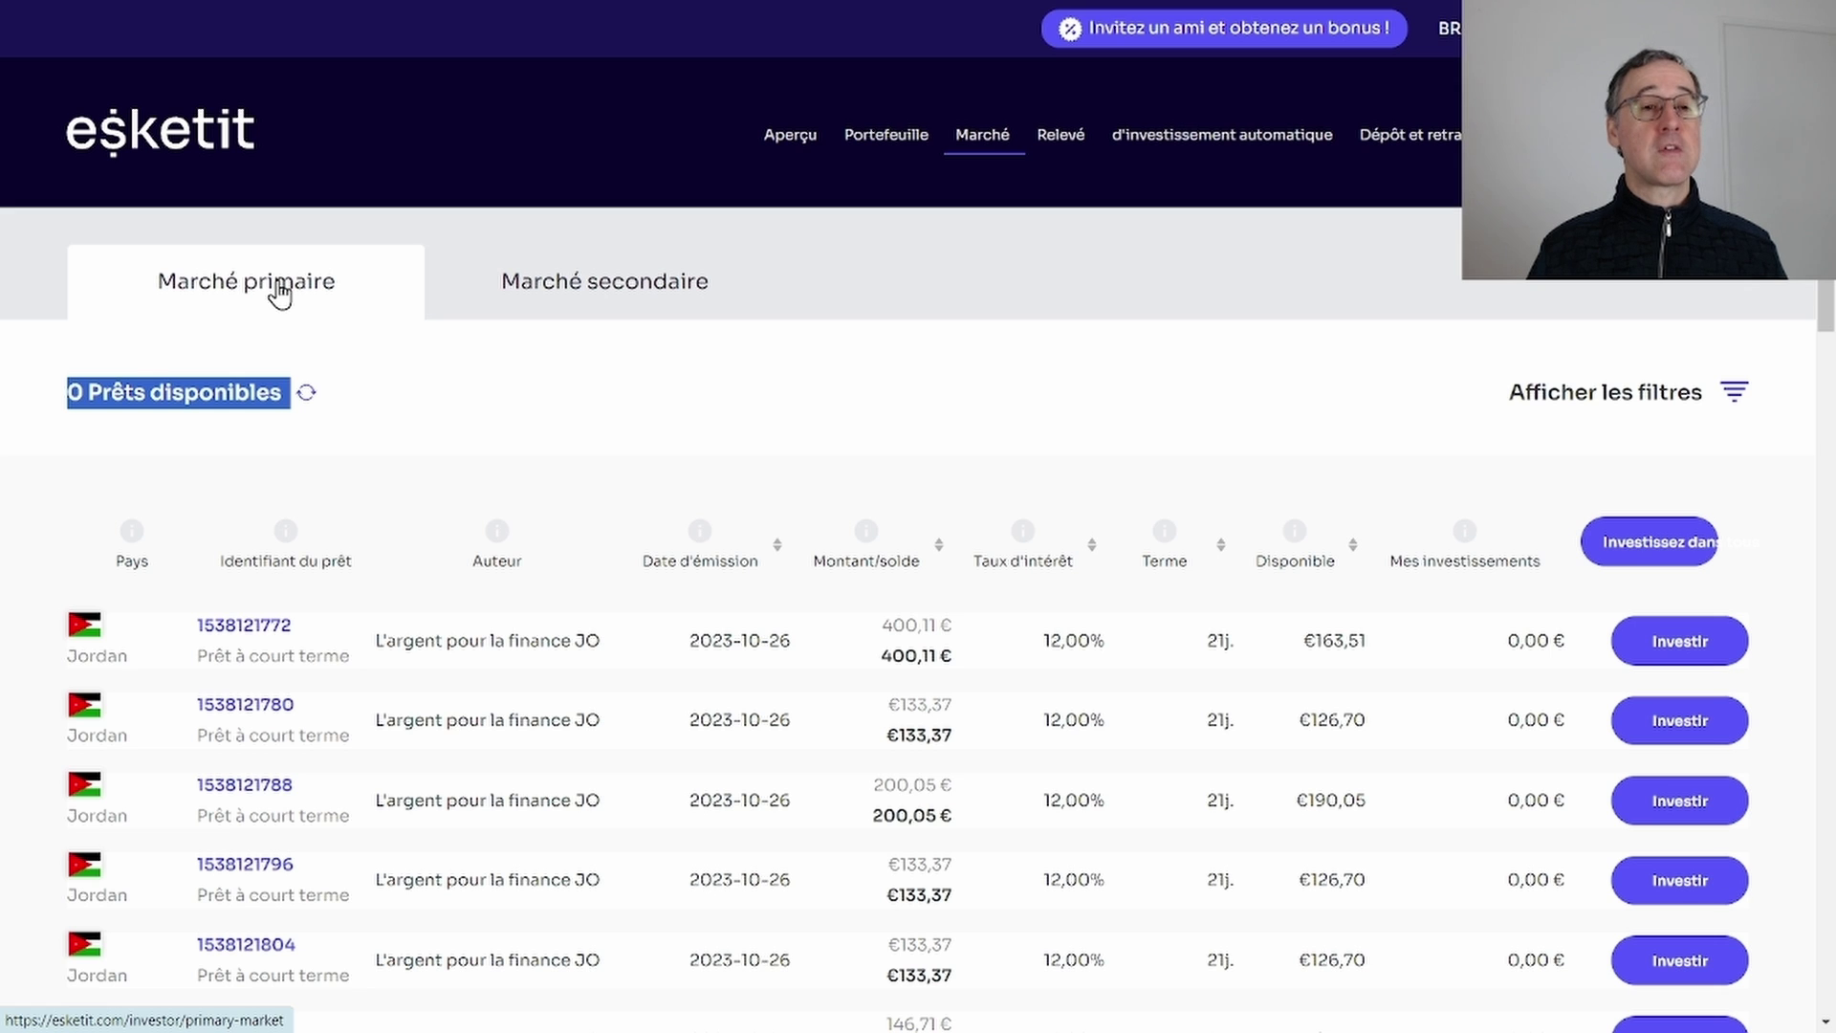
# Open the secondary market and compare the first two loans' premium, available amount and price.
pyautogui.click(590, 310)
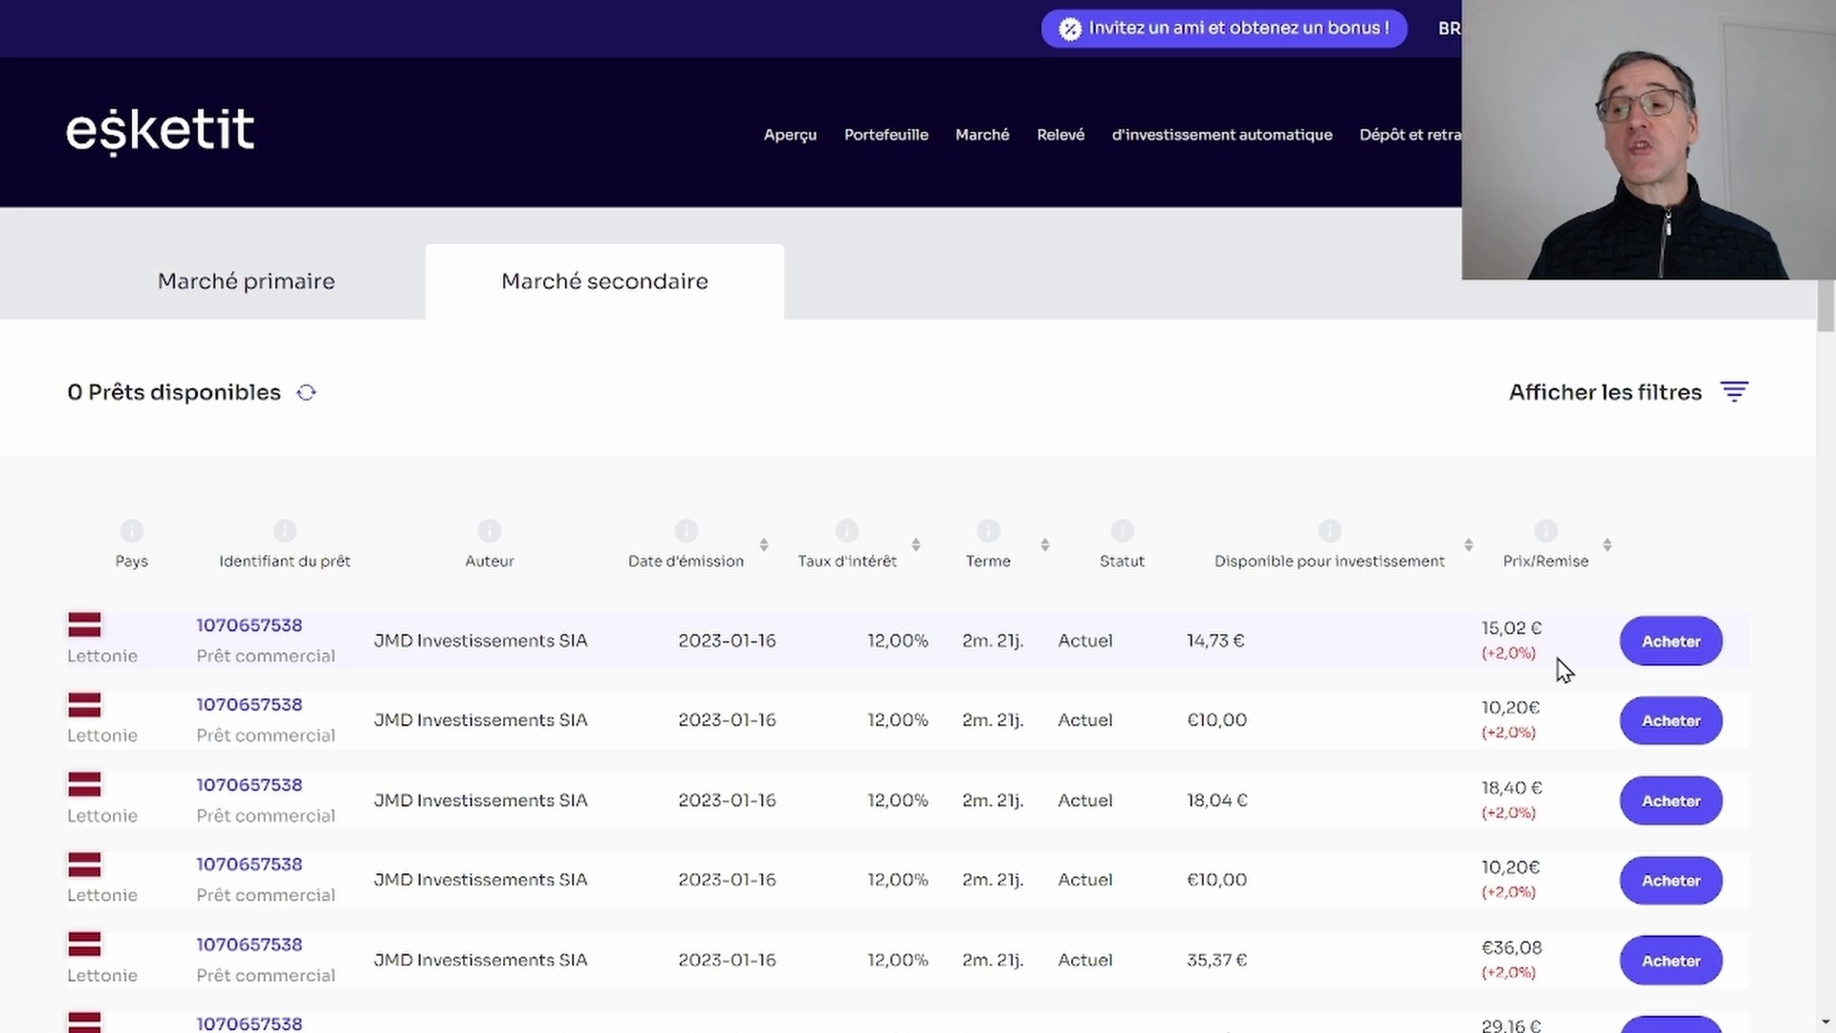
pyautogui.moveTo(1548, 661)
pyautogui.mouseDown()
pyautogui.moveTo(1473, 663)
pyautogui.moveTo(1527, 683)
pyautogui.mouseUp()
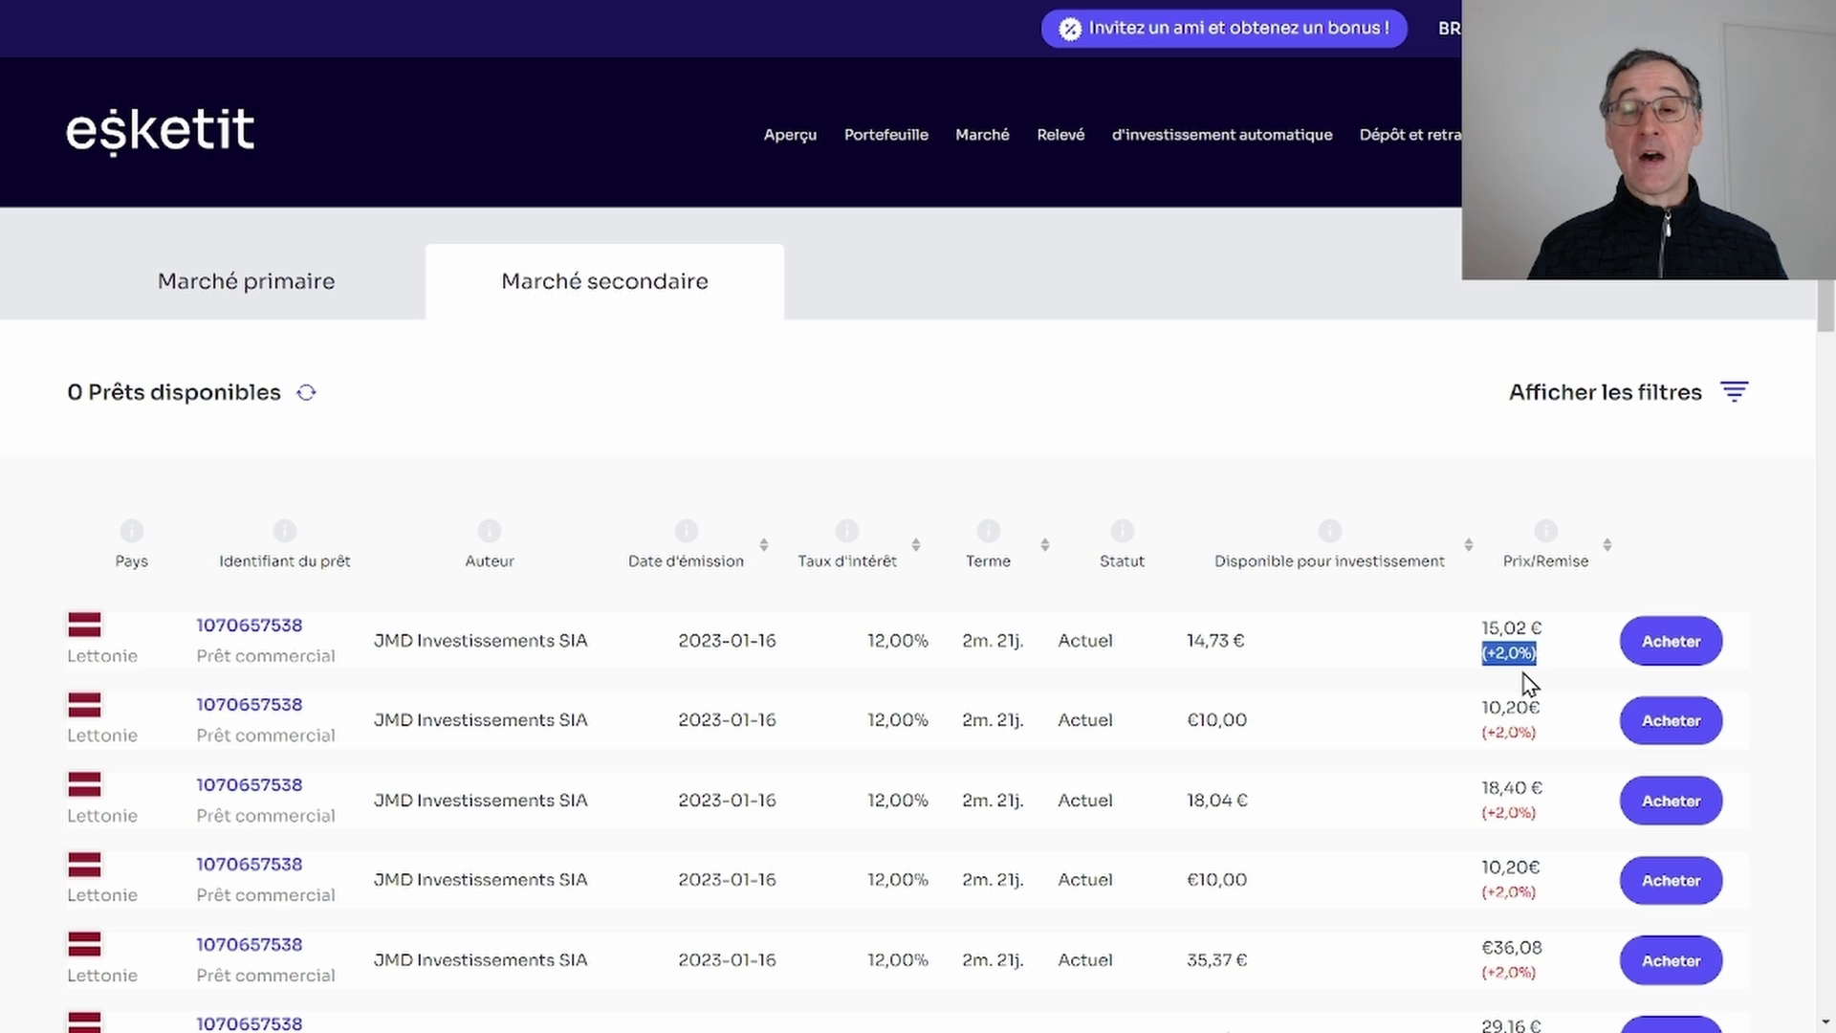
pyautogui.click(1530, 683)
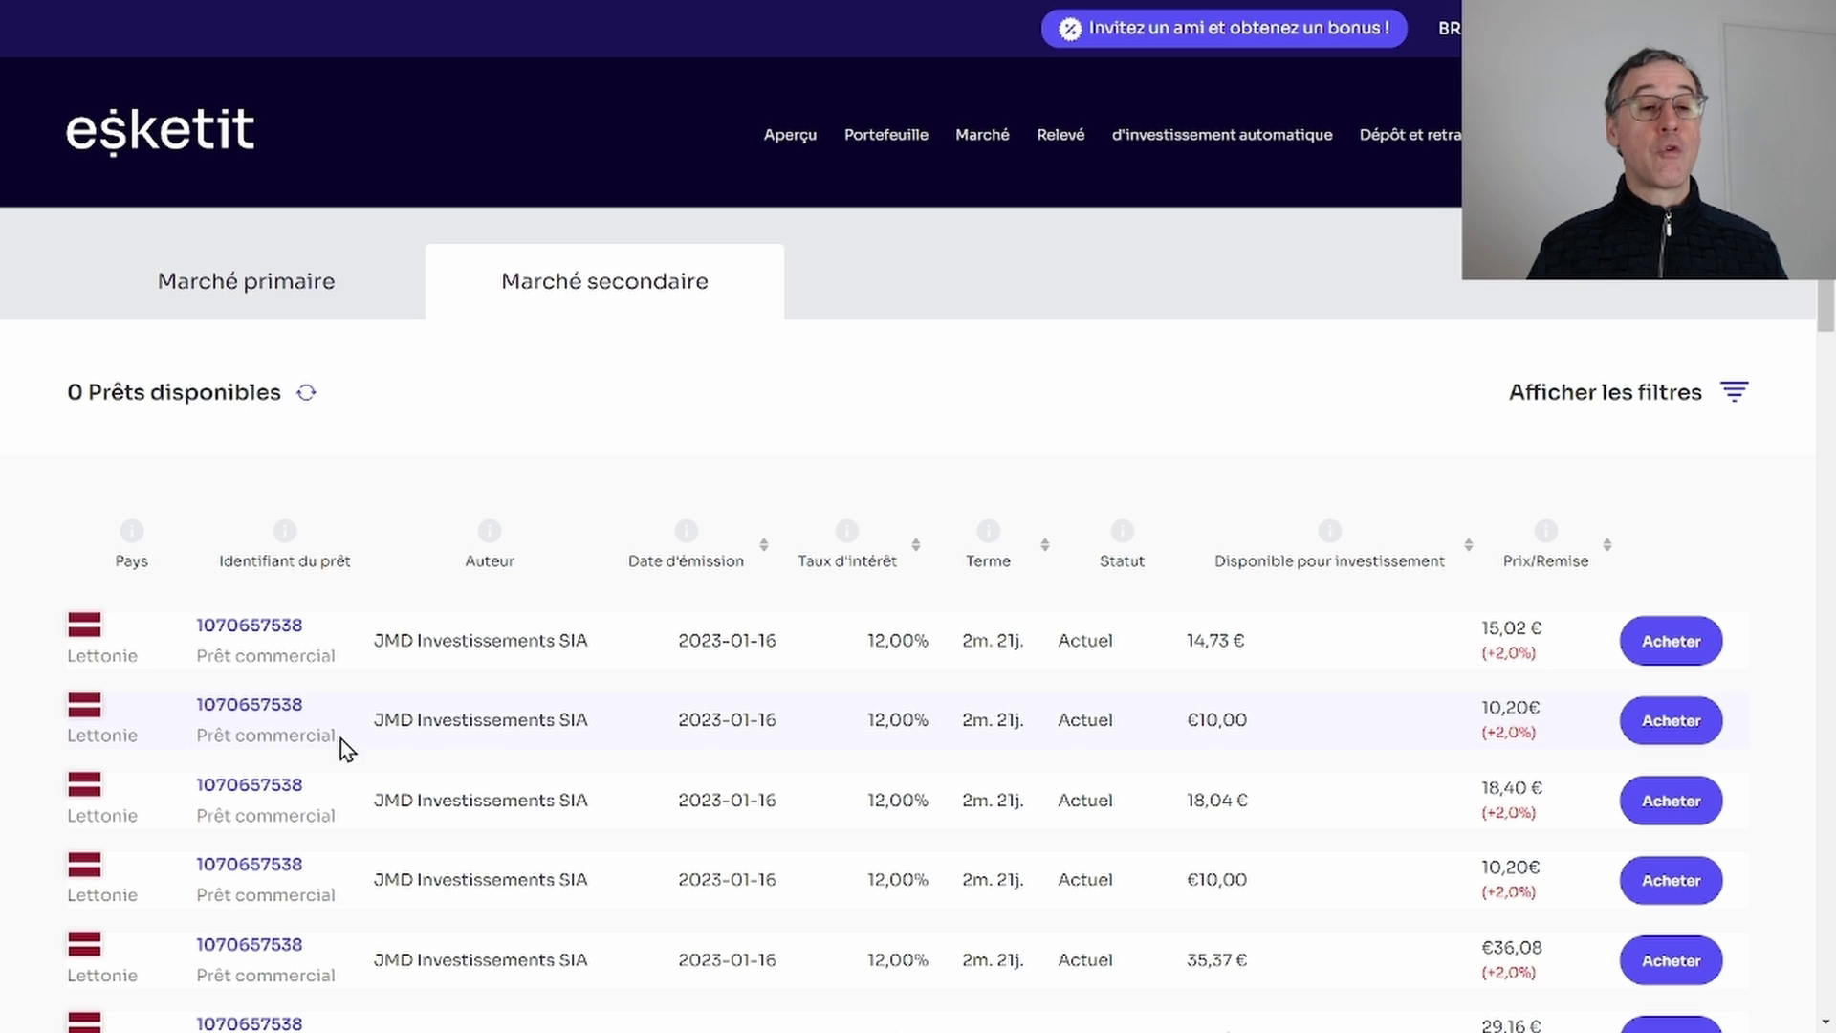
pyautogui.moveTo(1186, 719); pyautogui.dragTo(1272, 736)
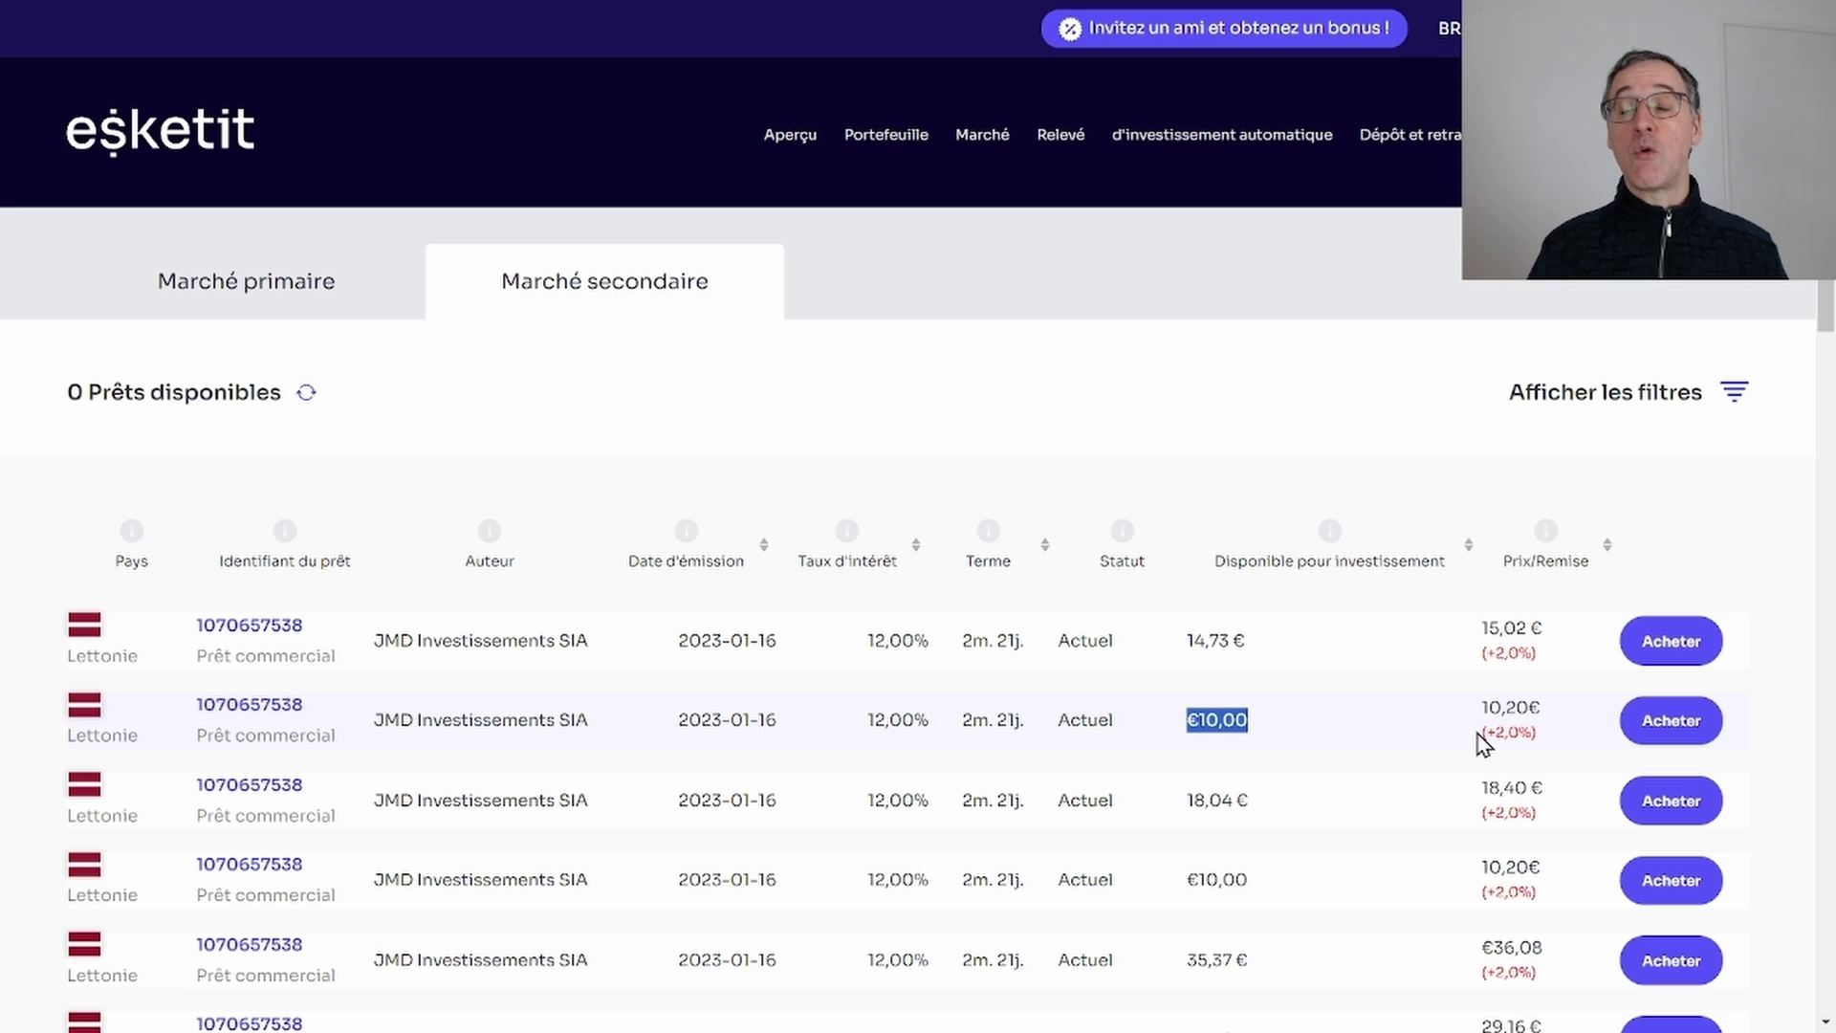
pyautogui.moveTo(1545, 711); pyautogui.dragTo(1484, 715)
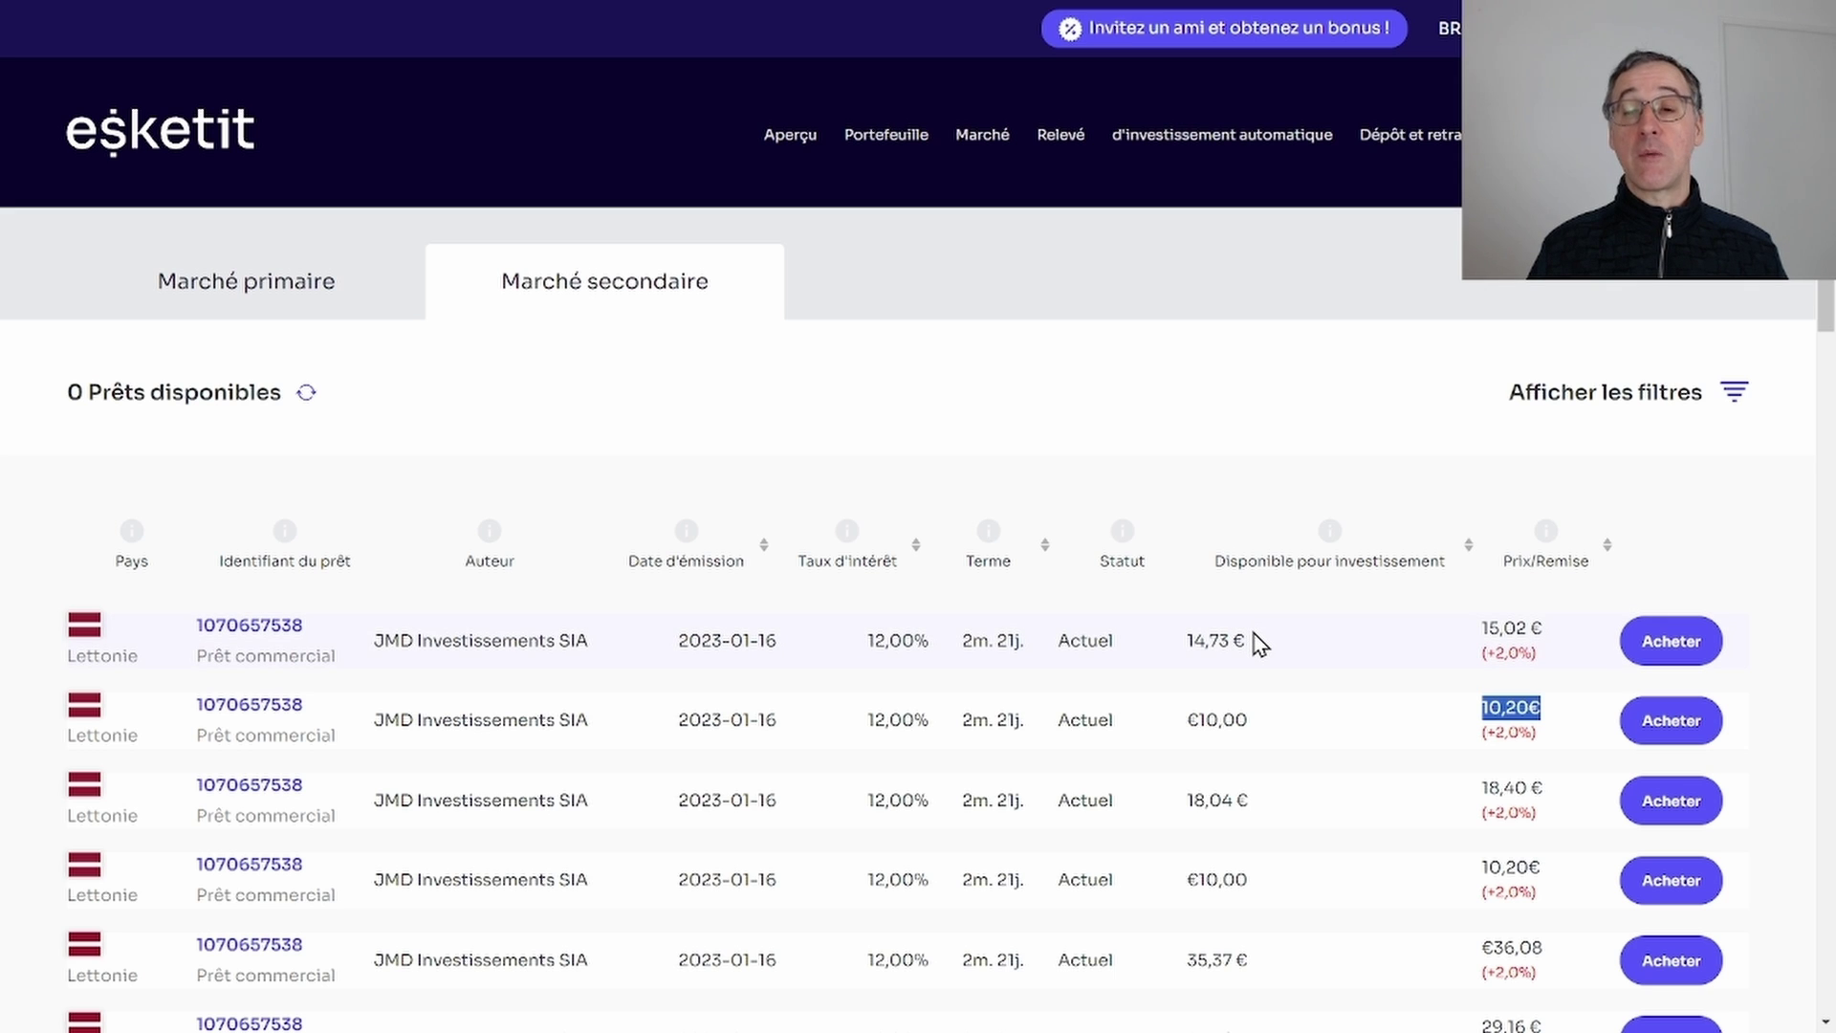
# Search the secondary market for loans with a maximum discount/premium of 0% and check the results' prices.
pyautogui.click(1664, 403)
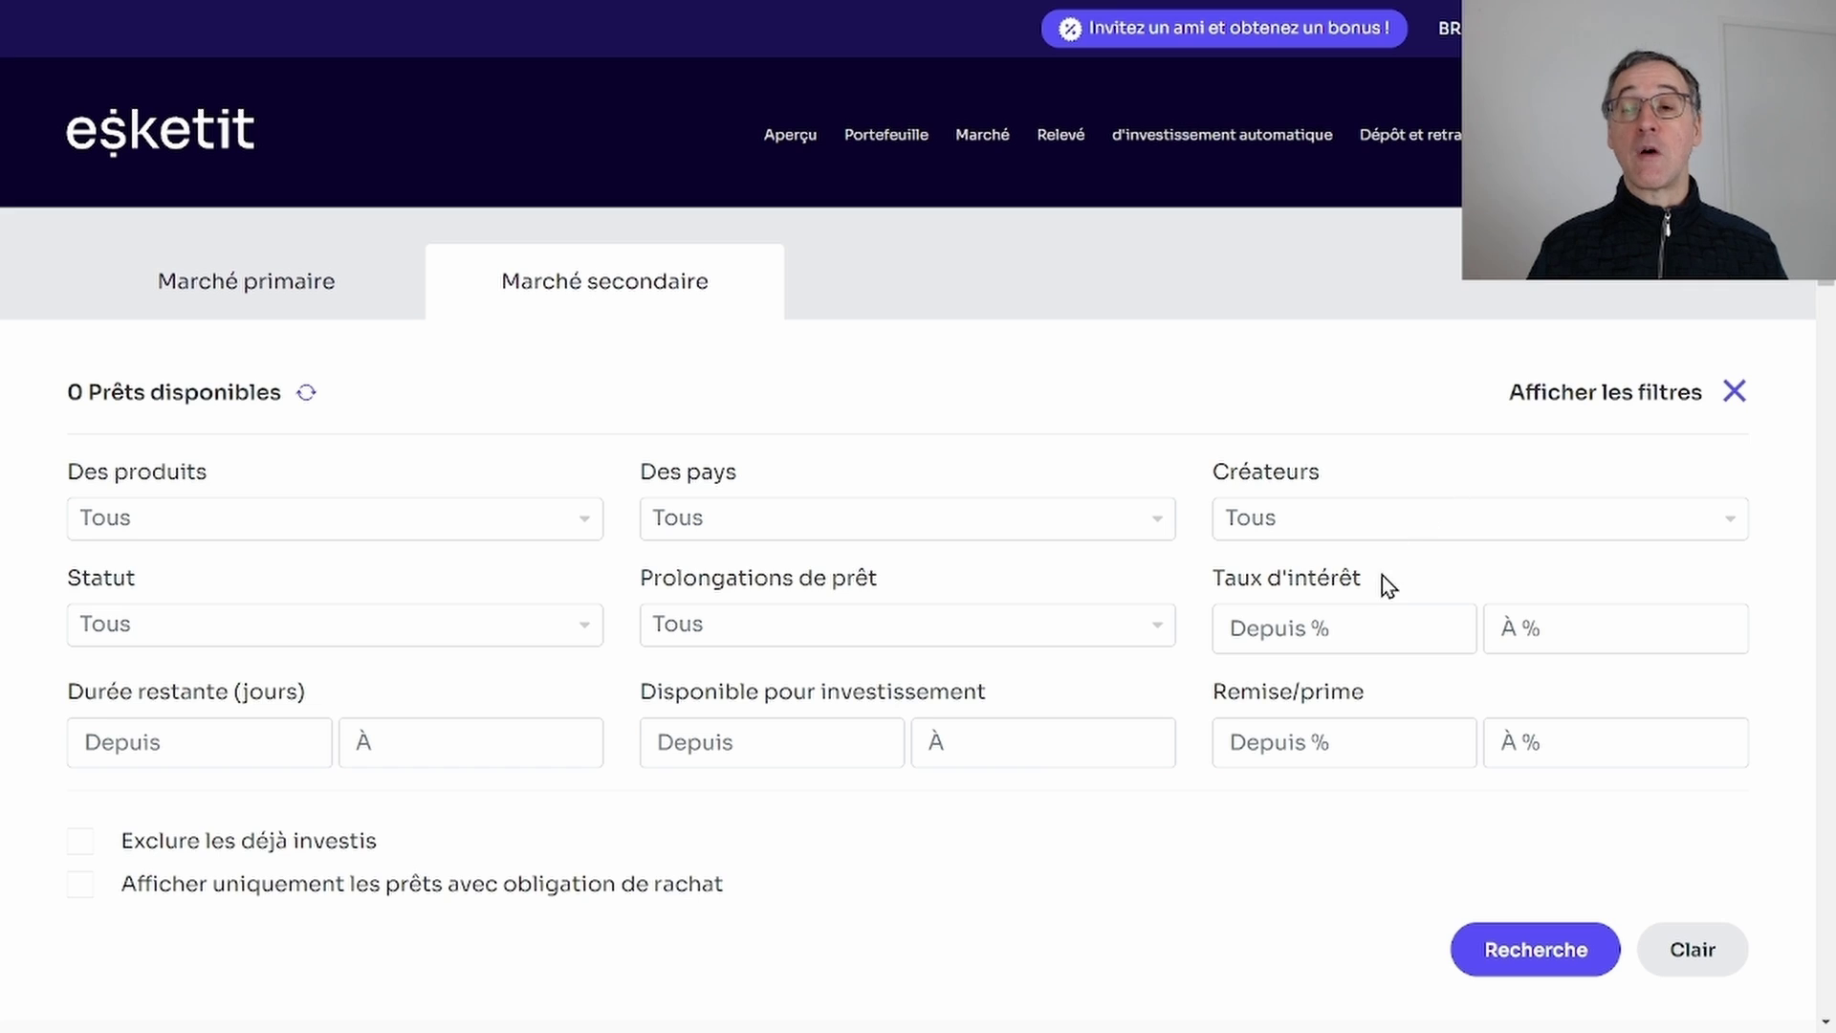
pyautogui.scroll(-1, 1381, 578)
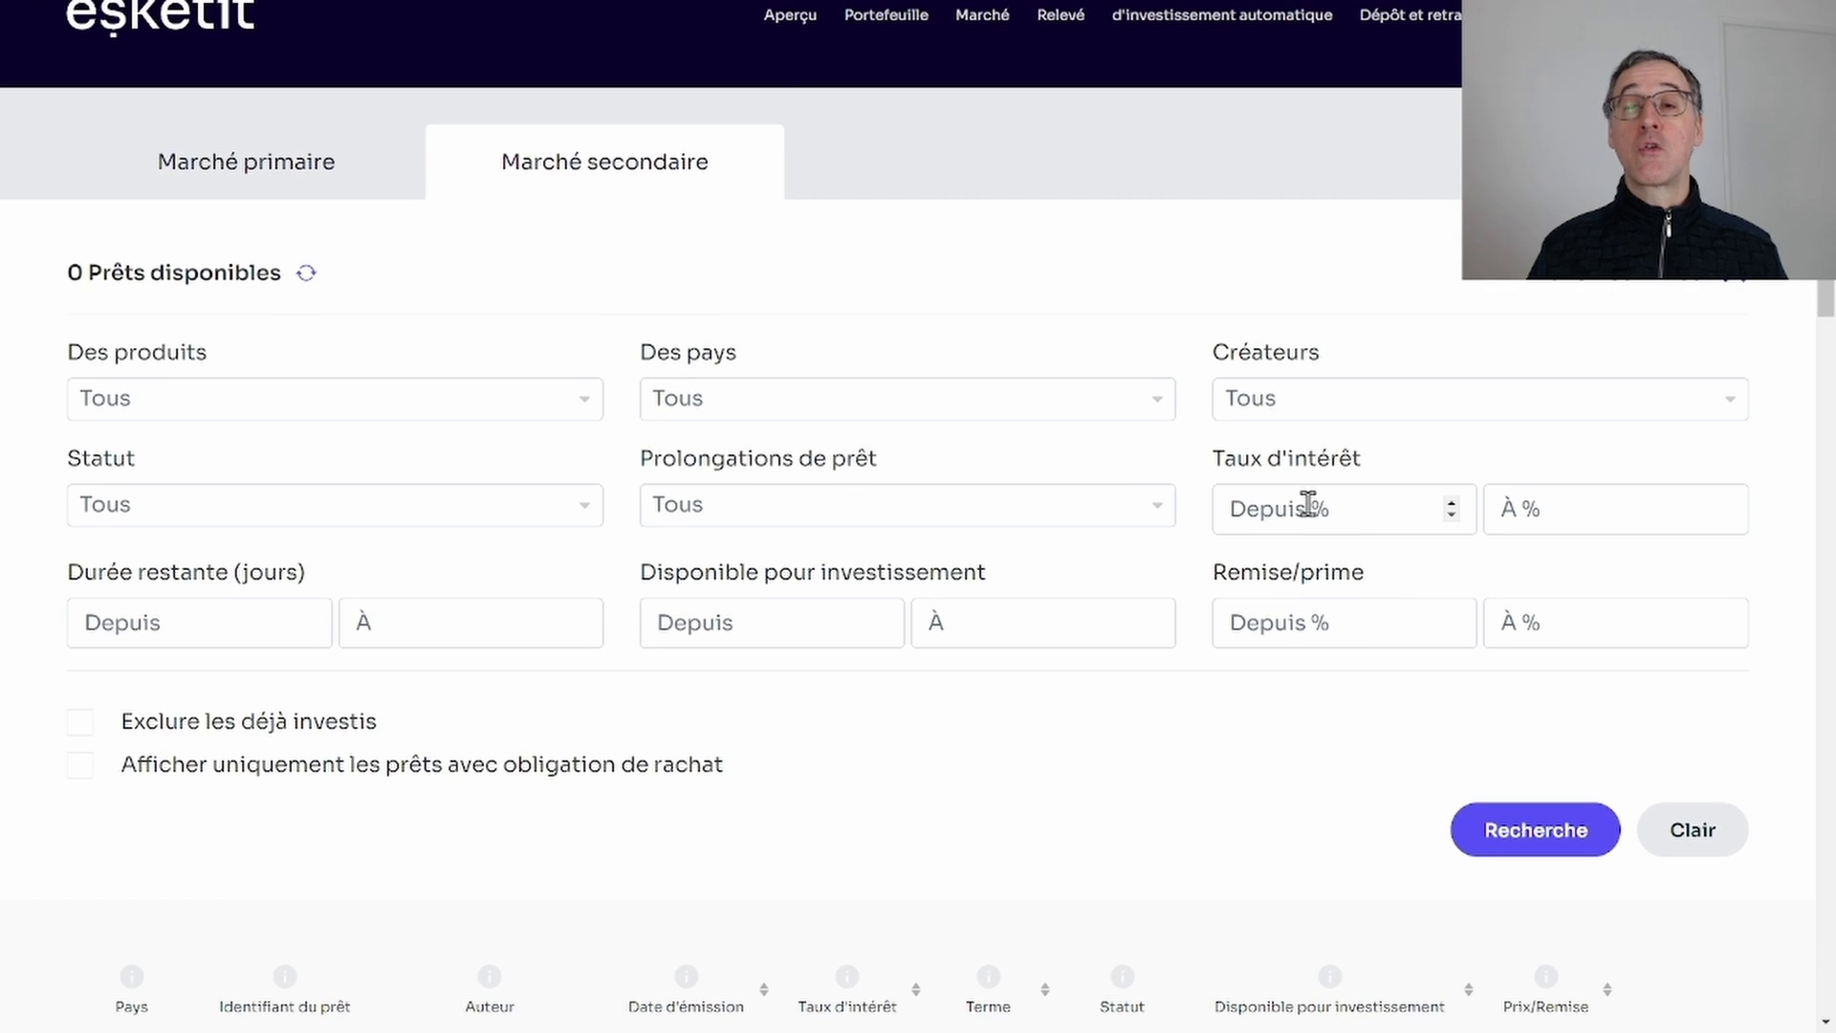
pyautogui.click(1549, 624)
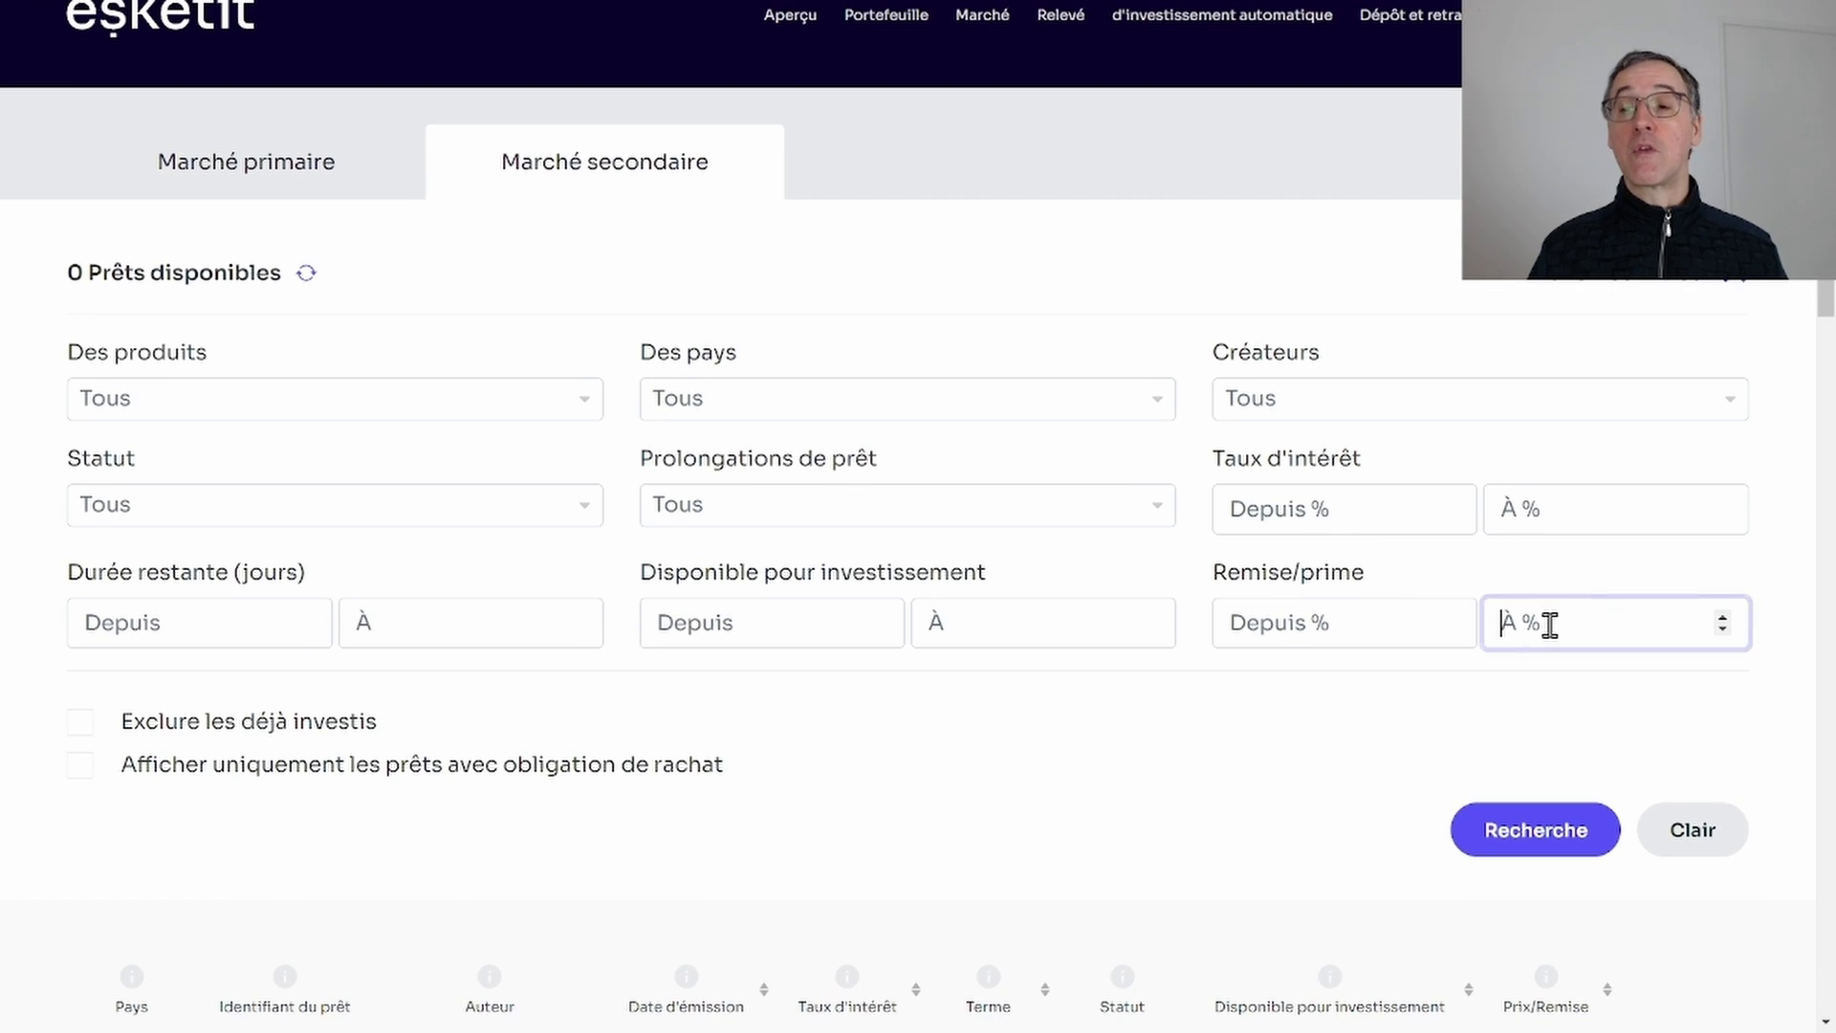
pyautogui.write('0')
pyautogui.click(1535, 834)
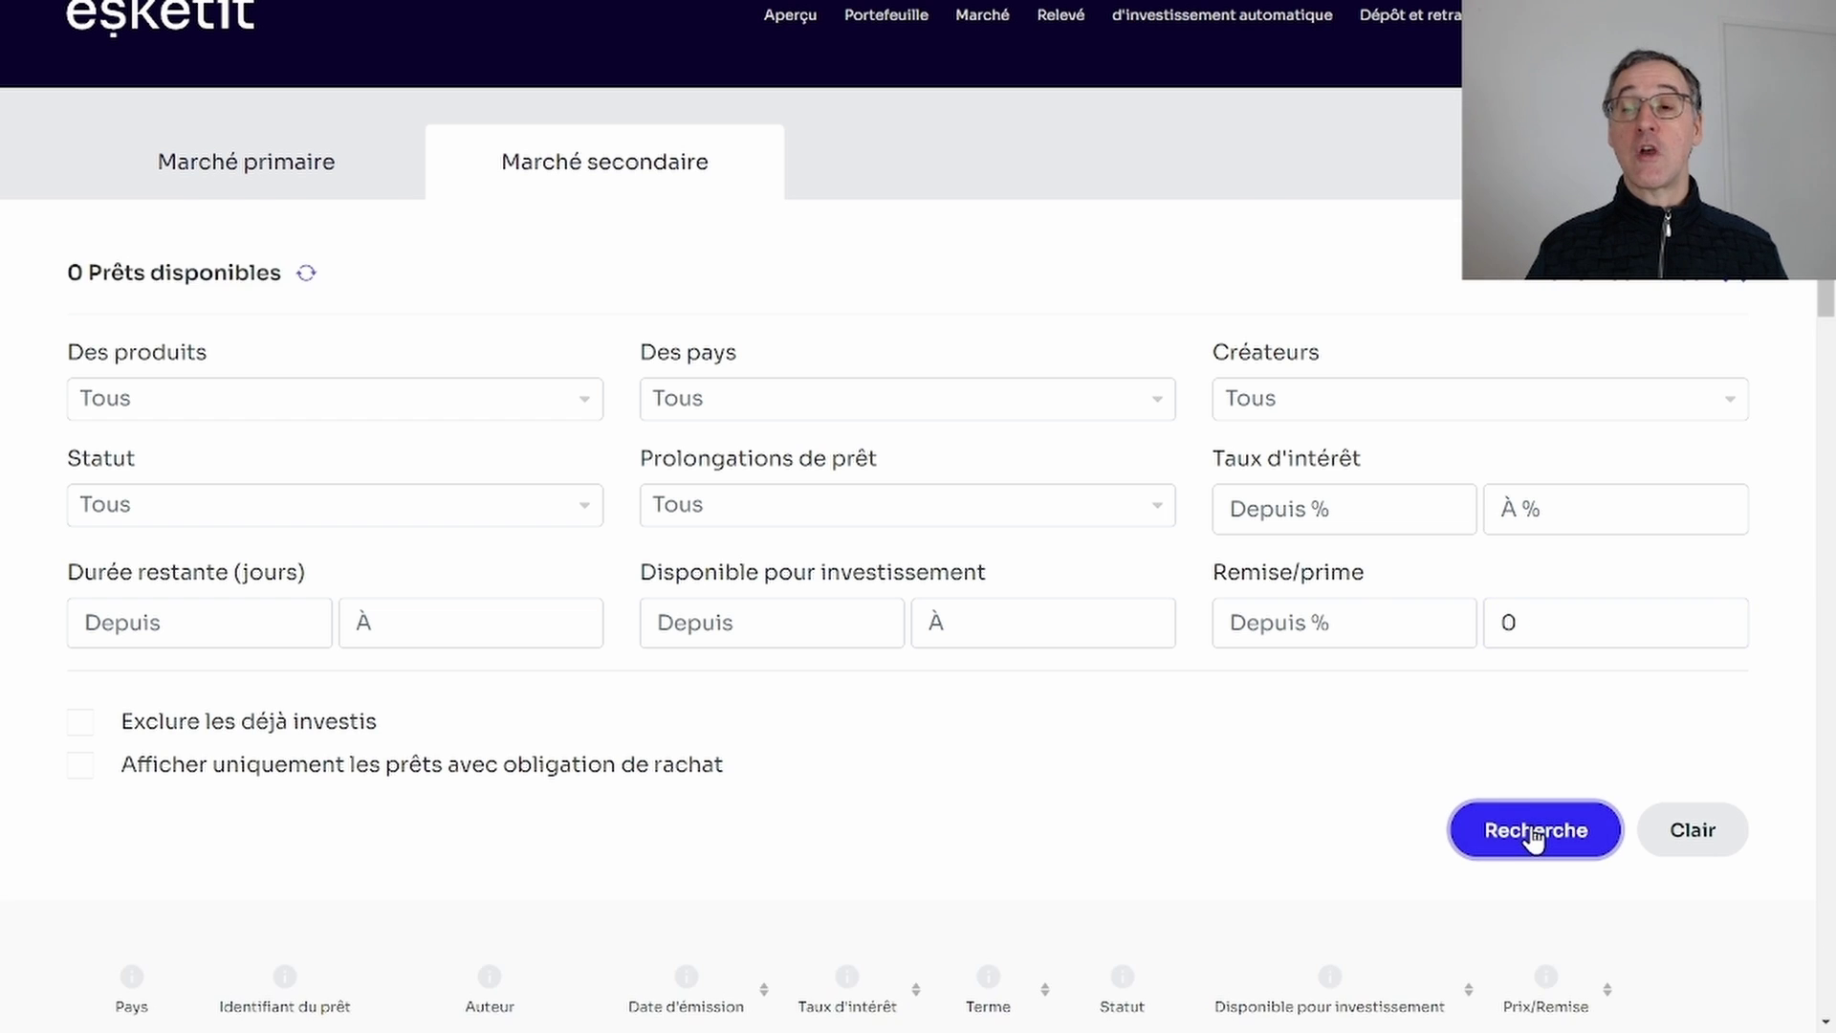
pyautogui.scroll(-5, 1610, 425)
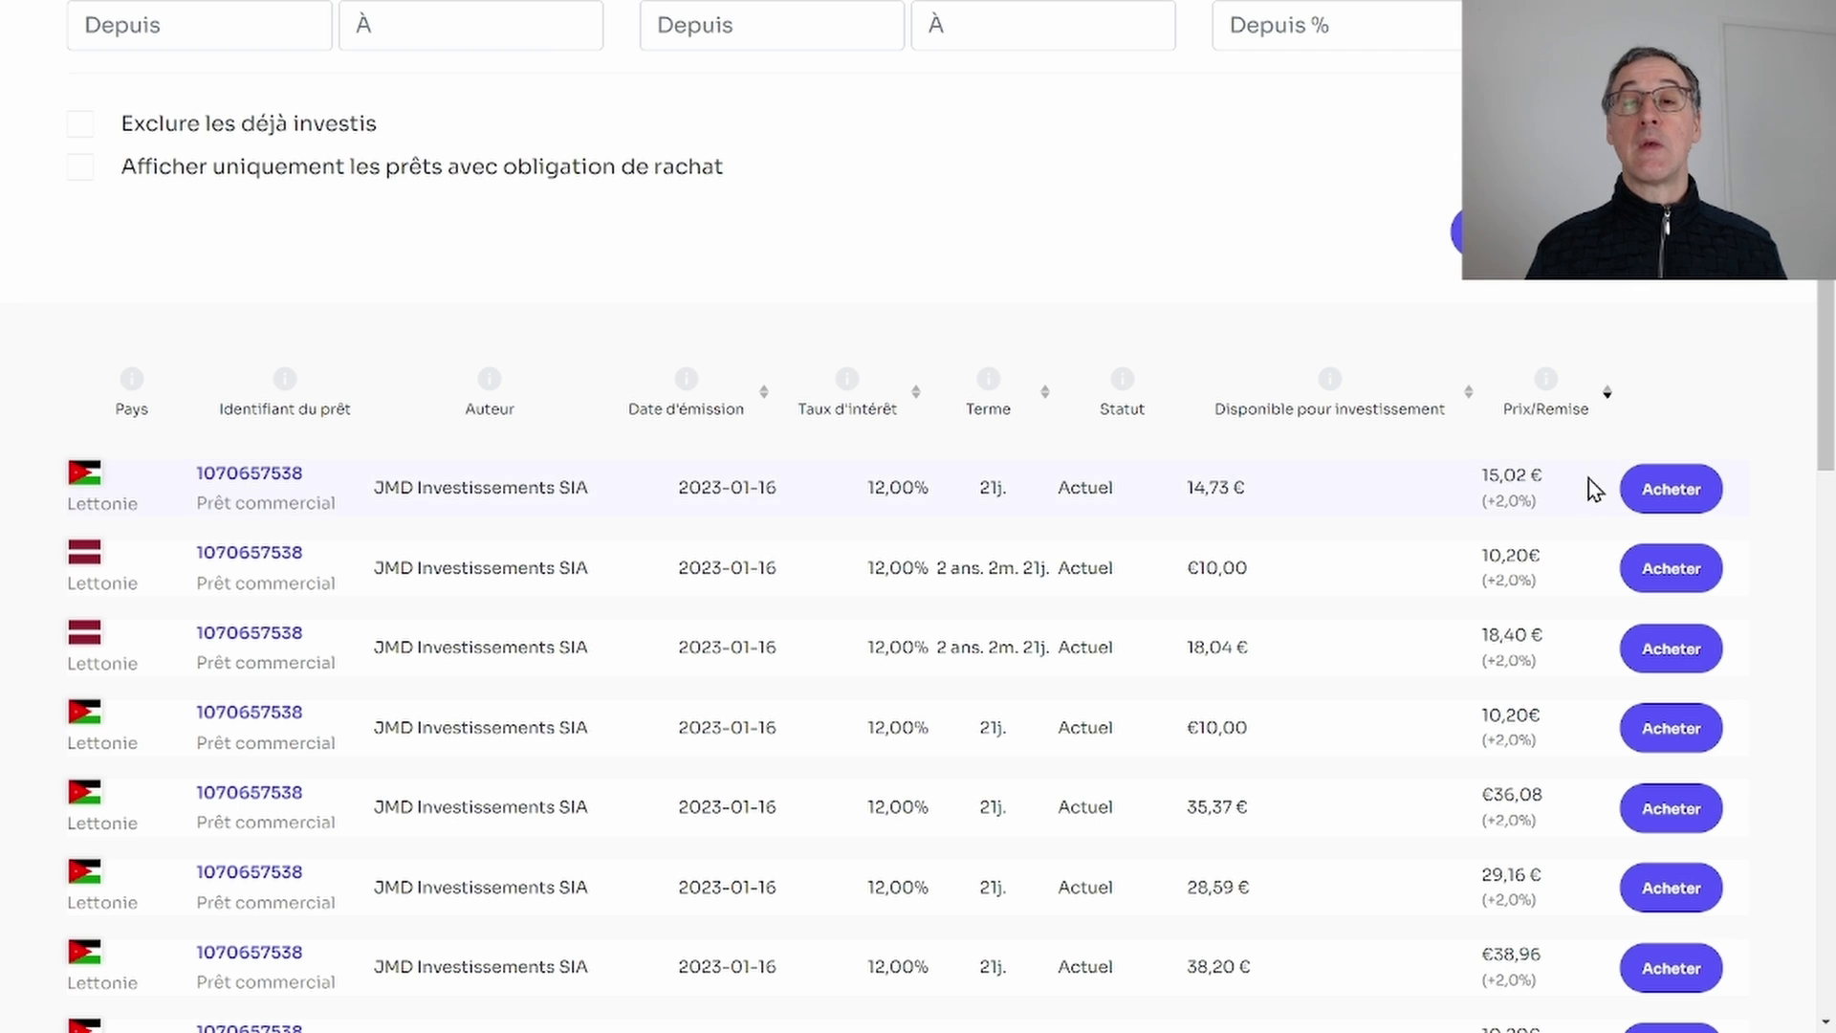
pyautogui.scroll(5, 1601, 430)
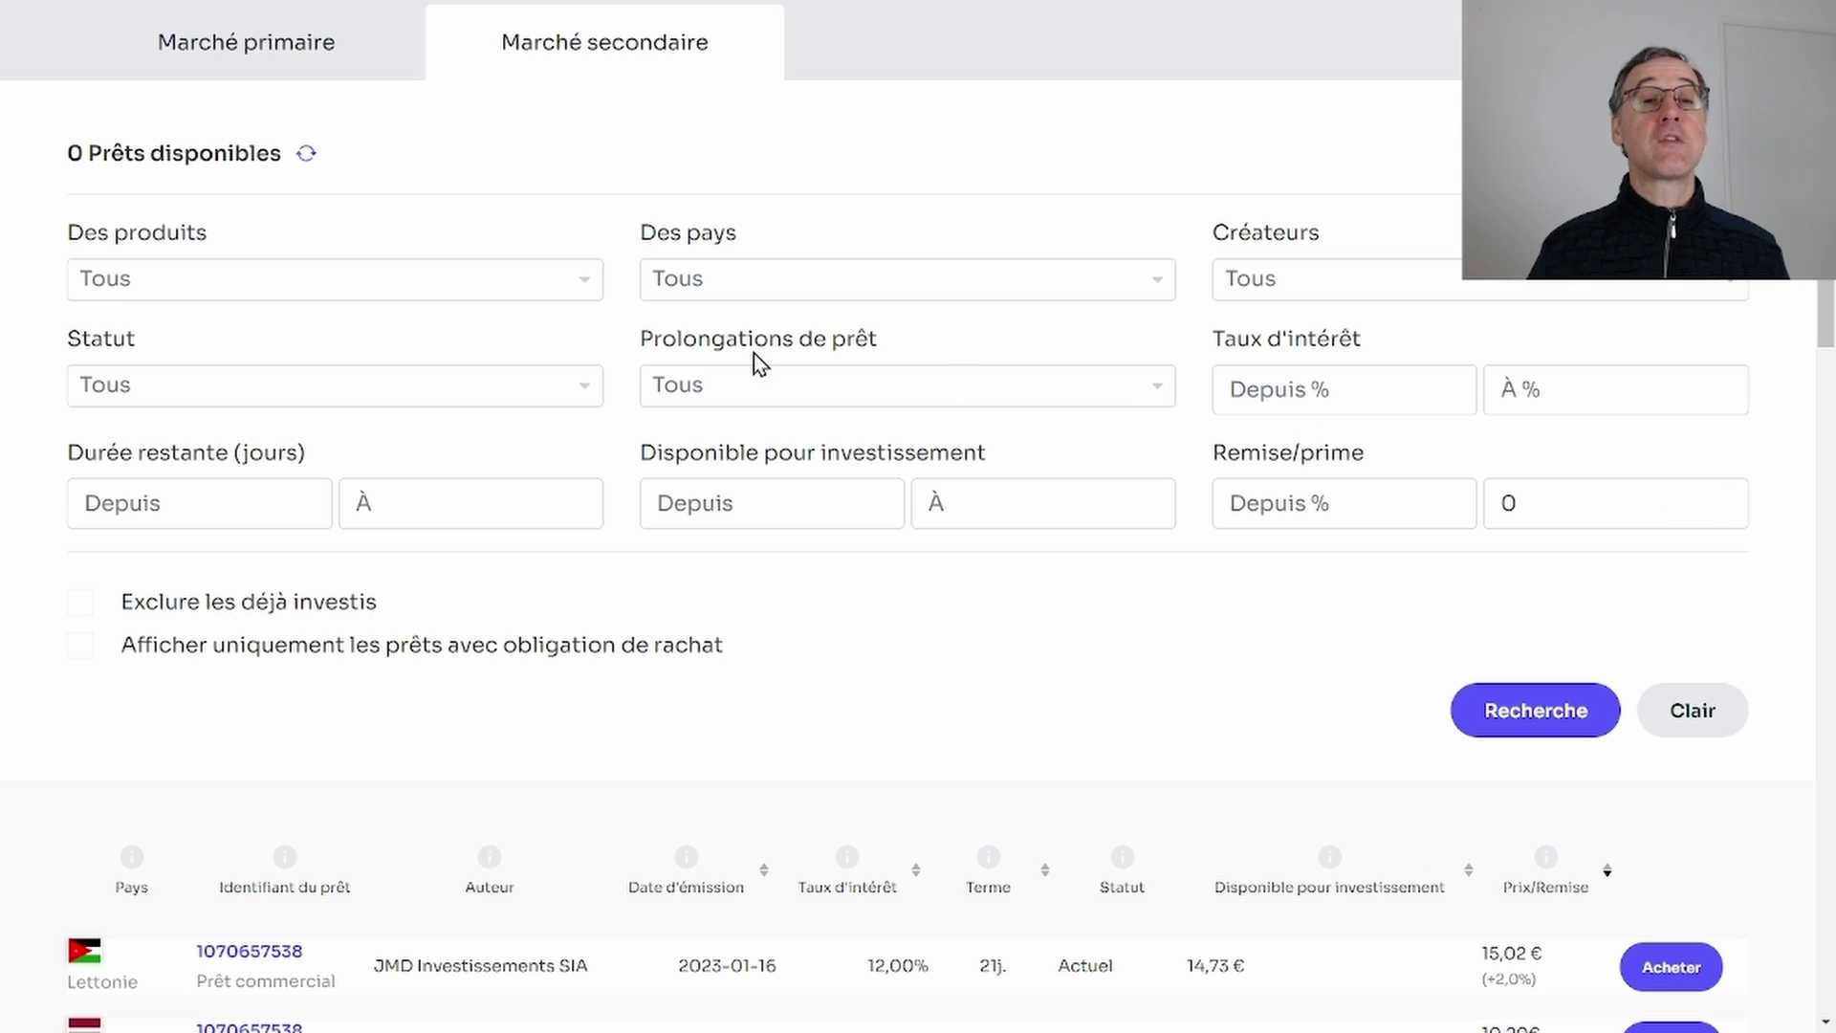
# Look through the filter options for products, countries, originators, status and loan extensions.
pyautogui.click(570, 275)
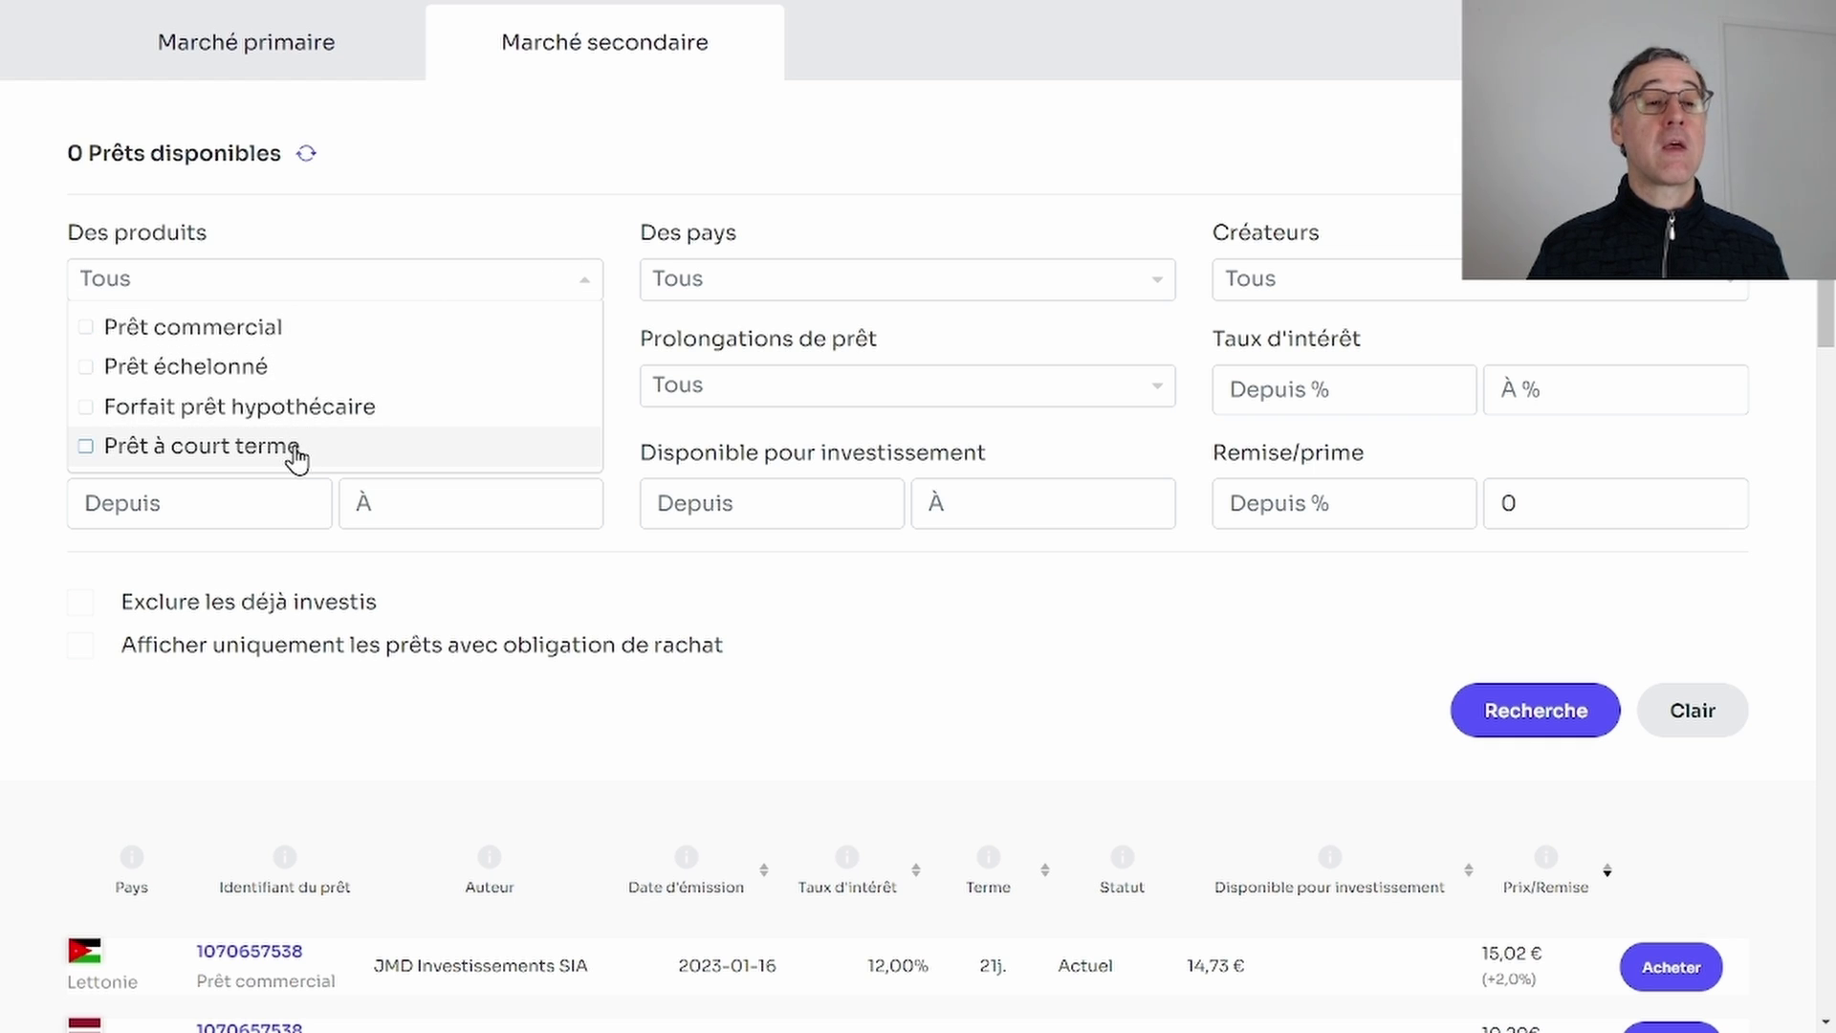
pyautogui.click(776, 287)
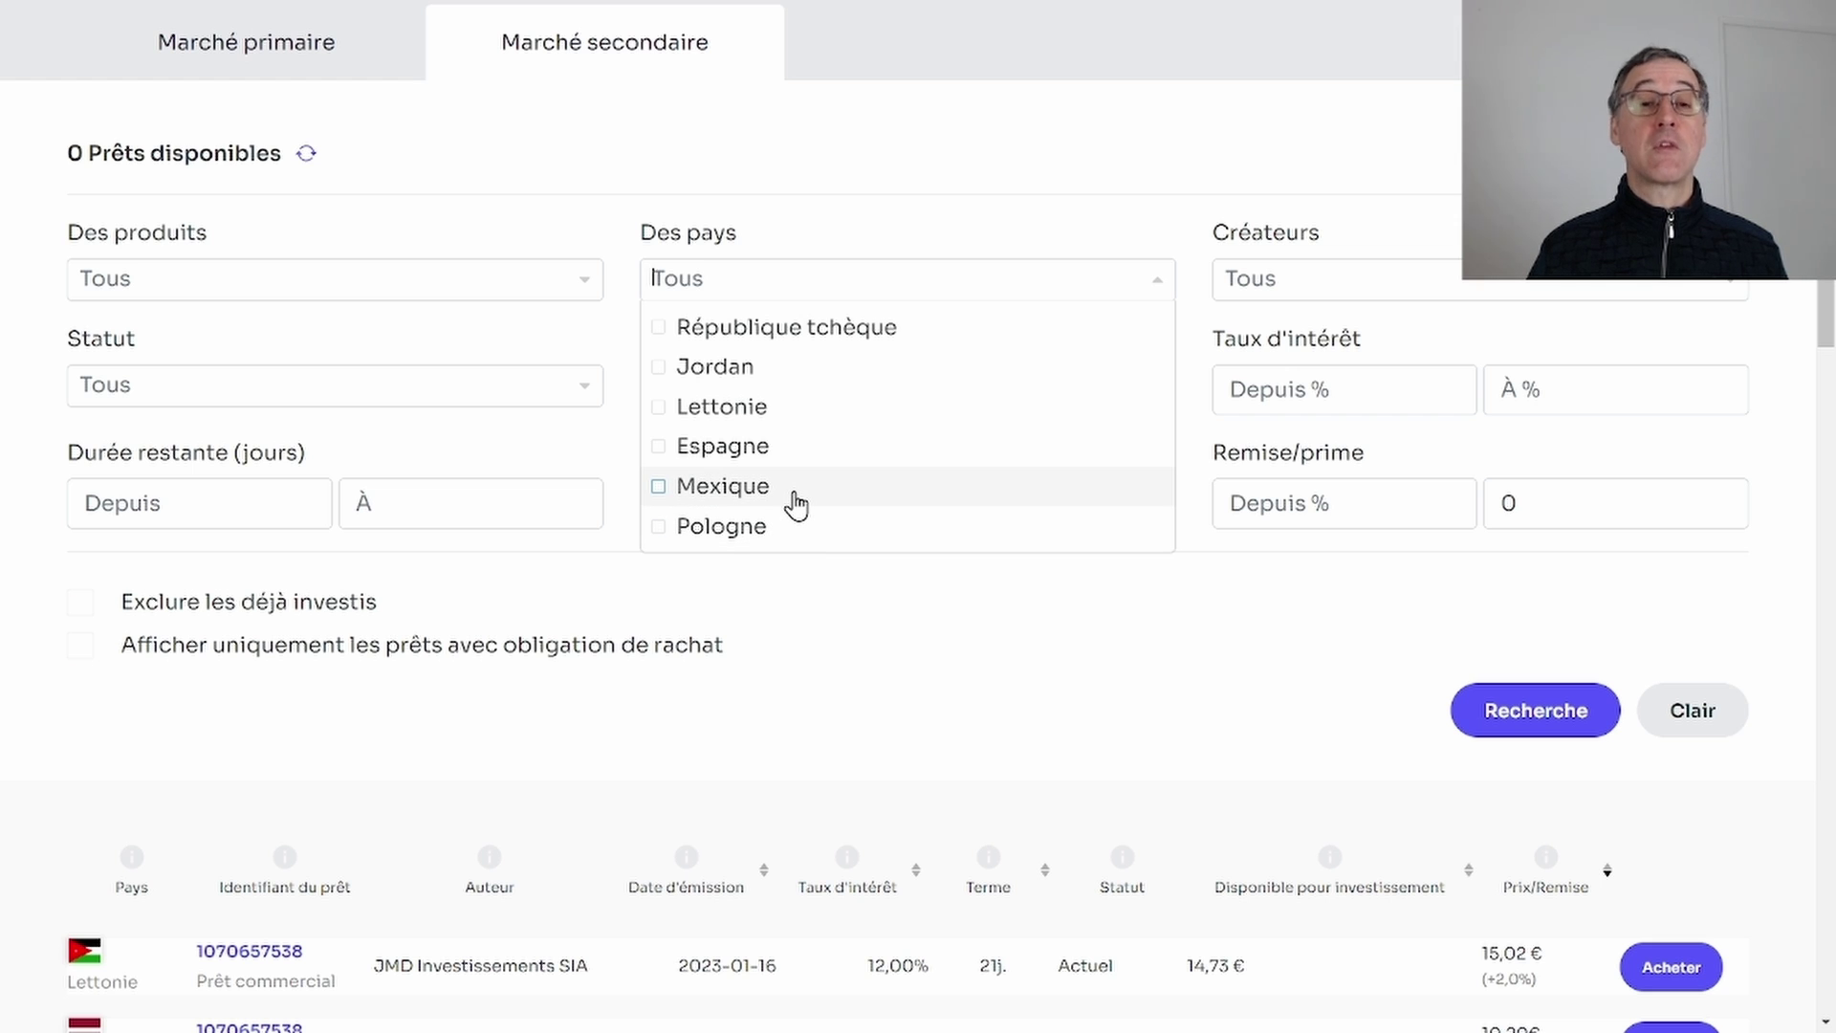
pyautogui.click(1416, 285)
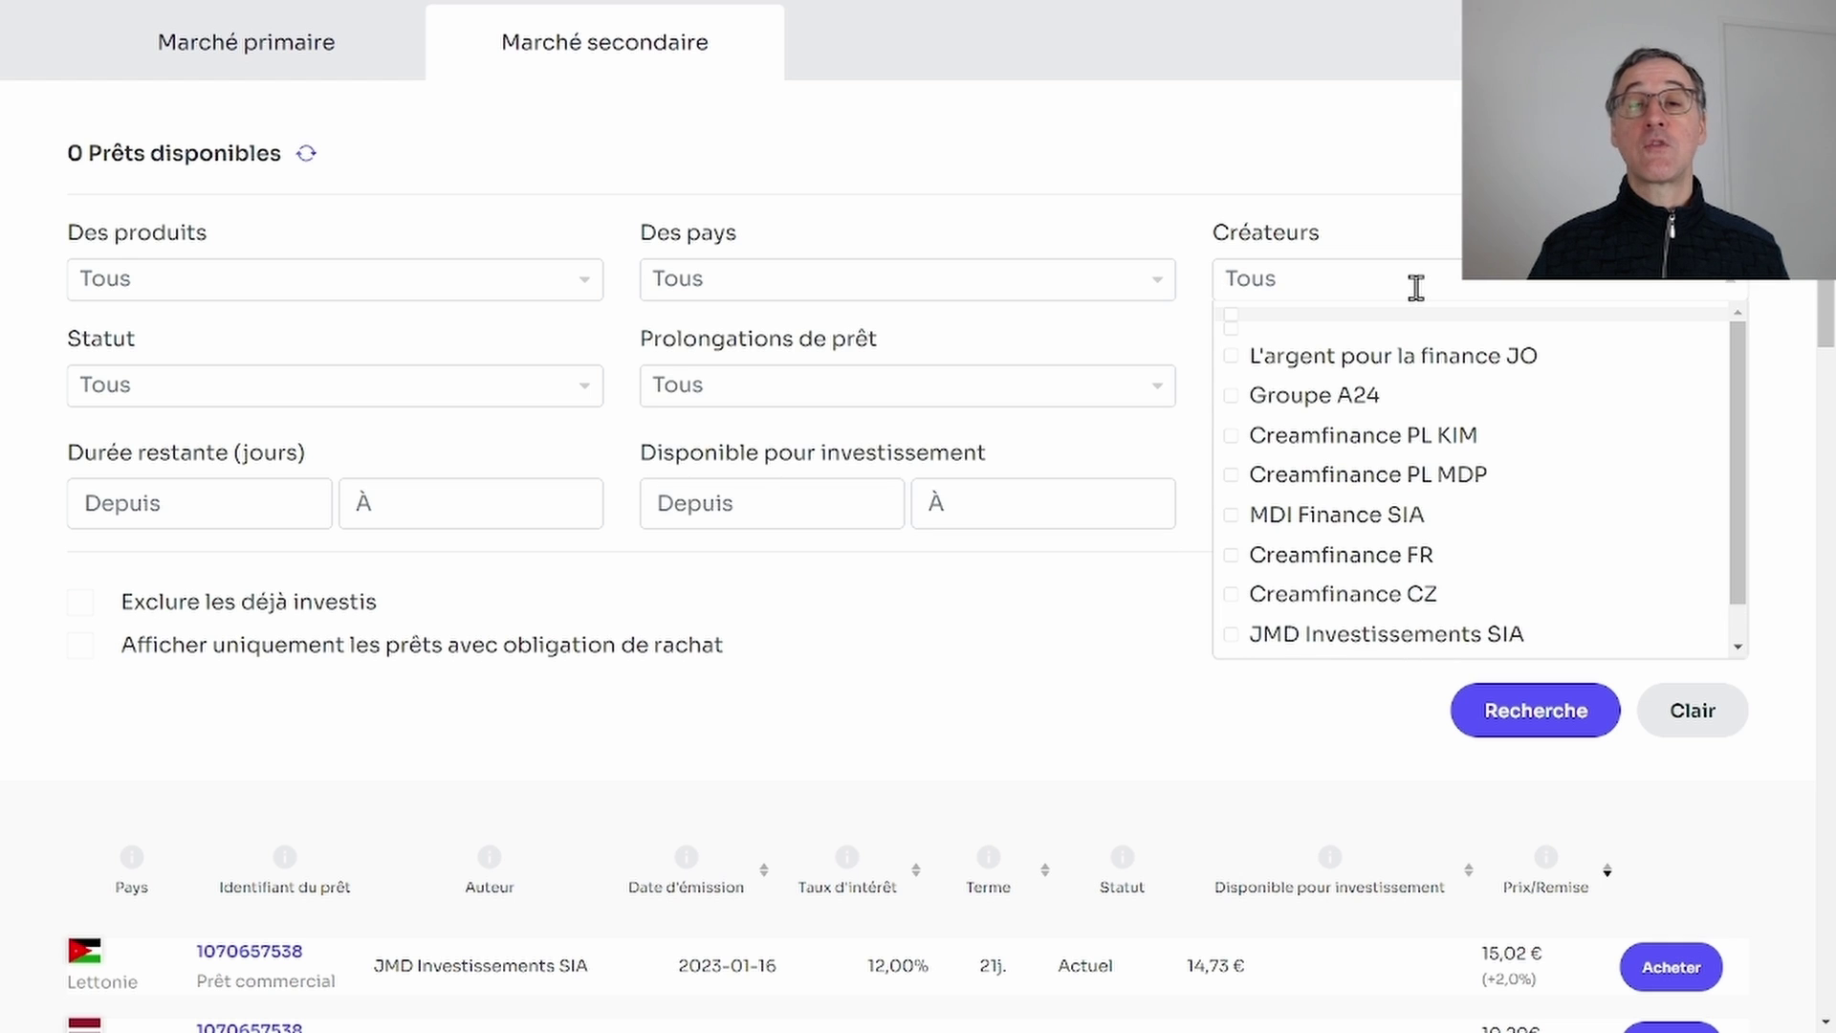
pyautogui.click(423, 396)
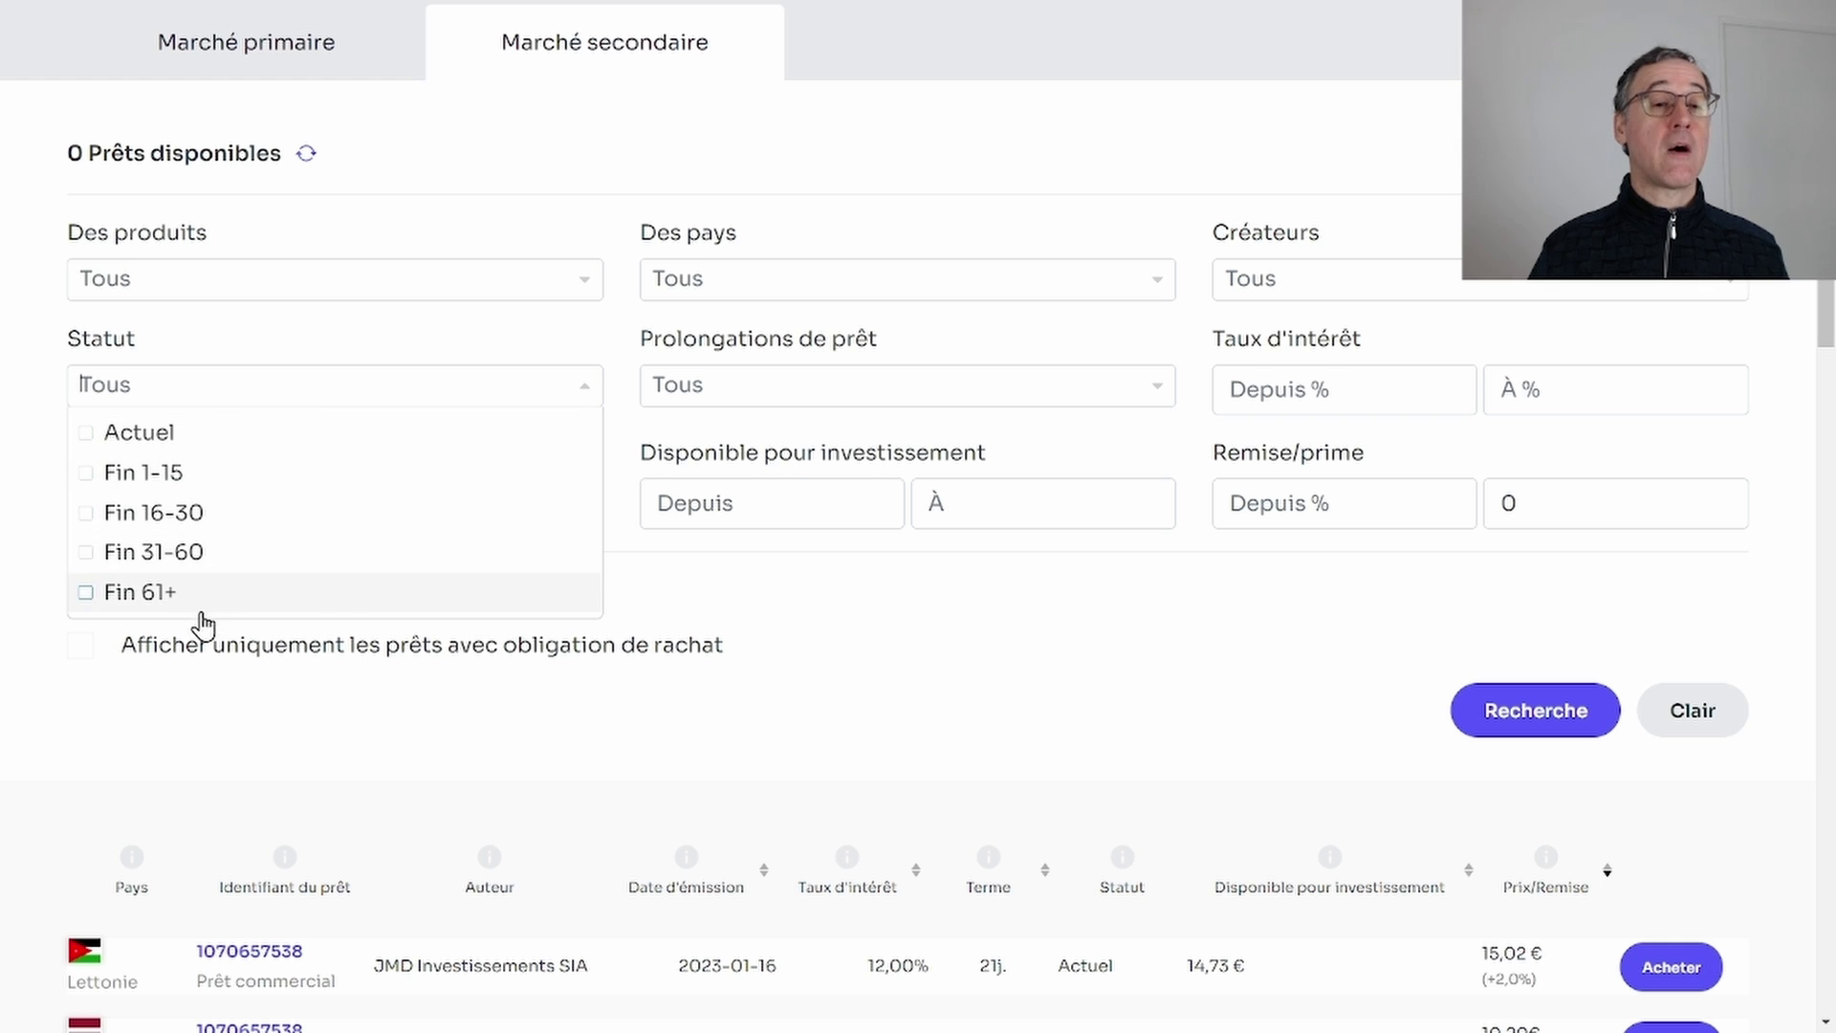
pyautogui.click(1016, 387)
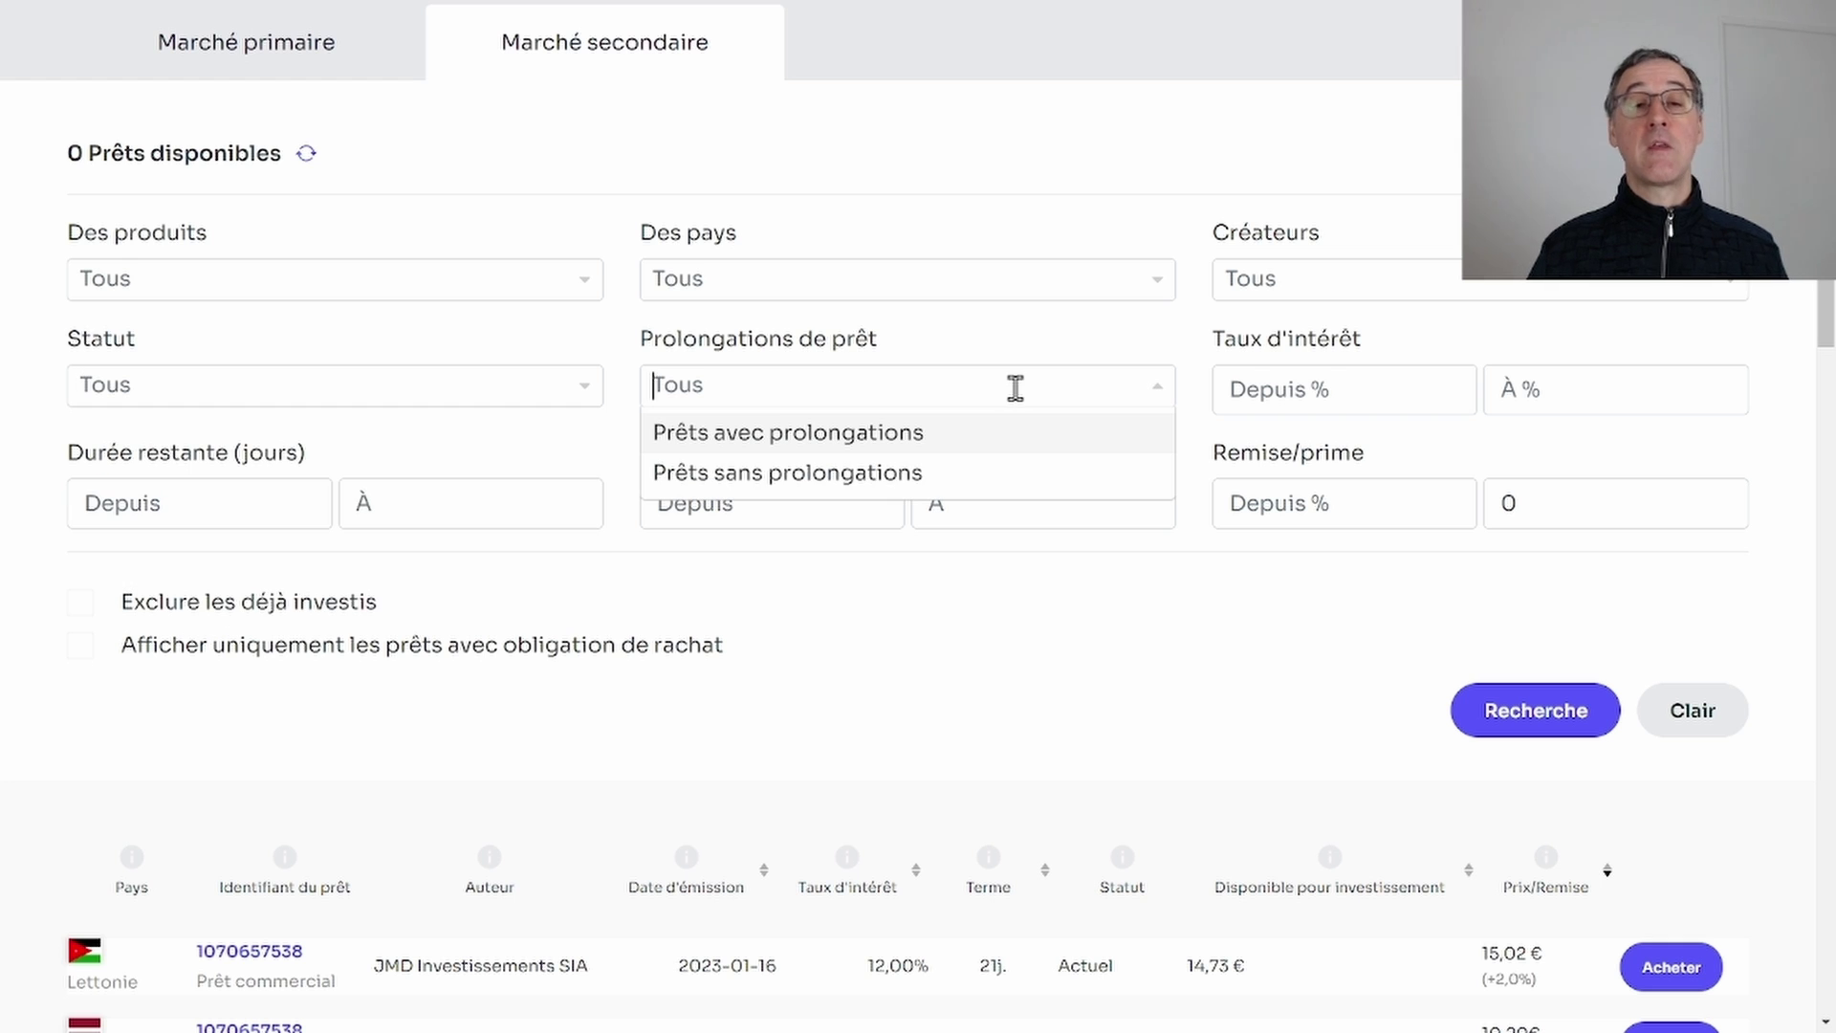
# Set the interest rate filter to a range from 10% to 12%.
pyautogui.click(1328, 395)
pyautogui.write('10')
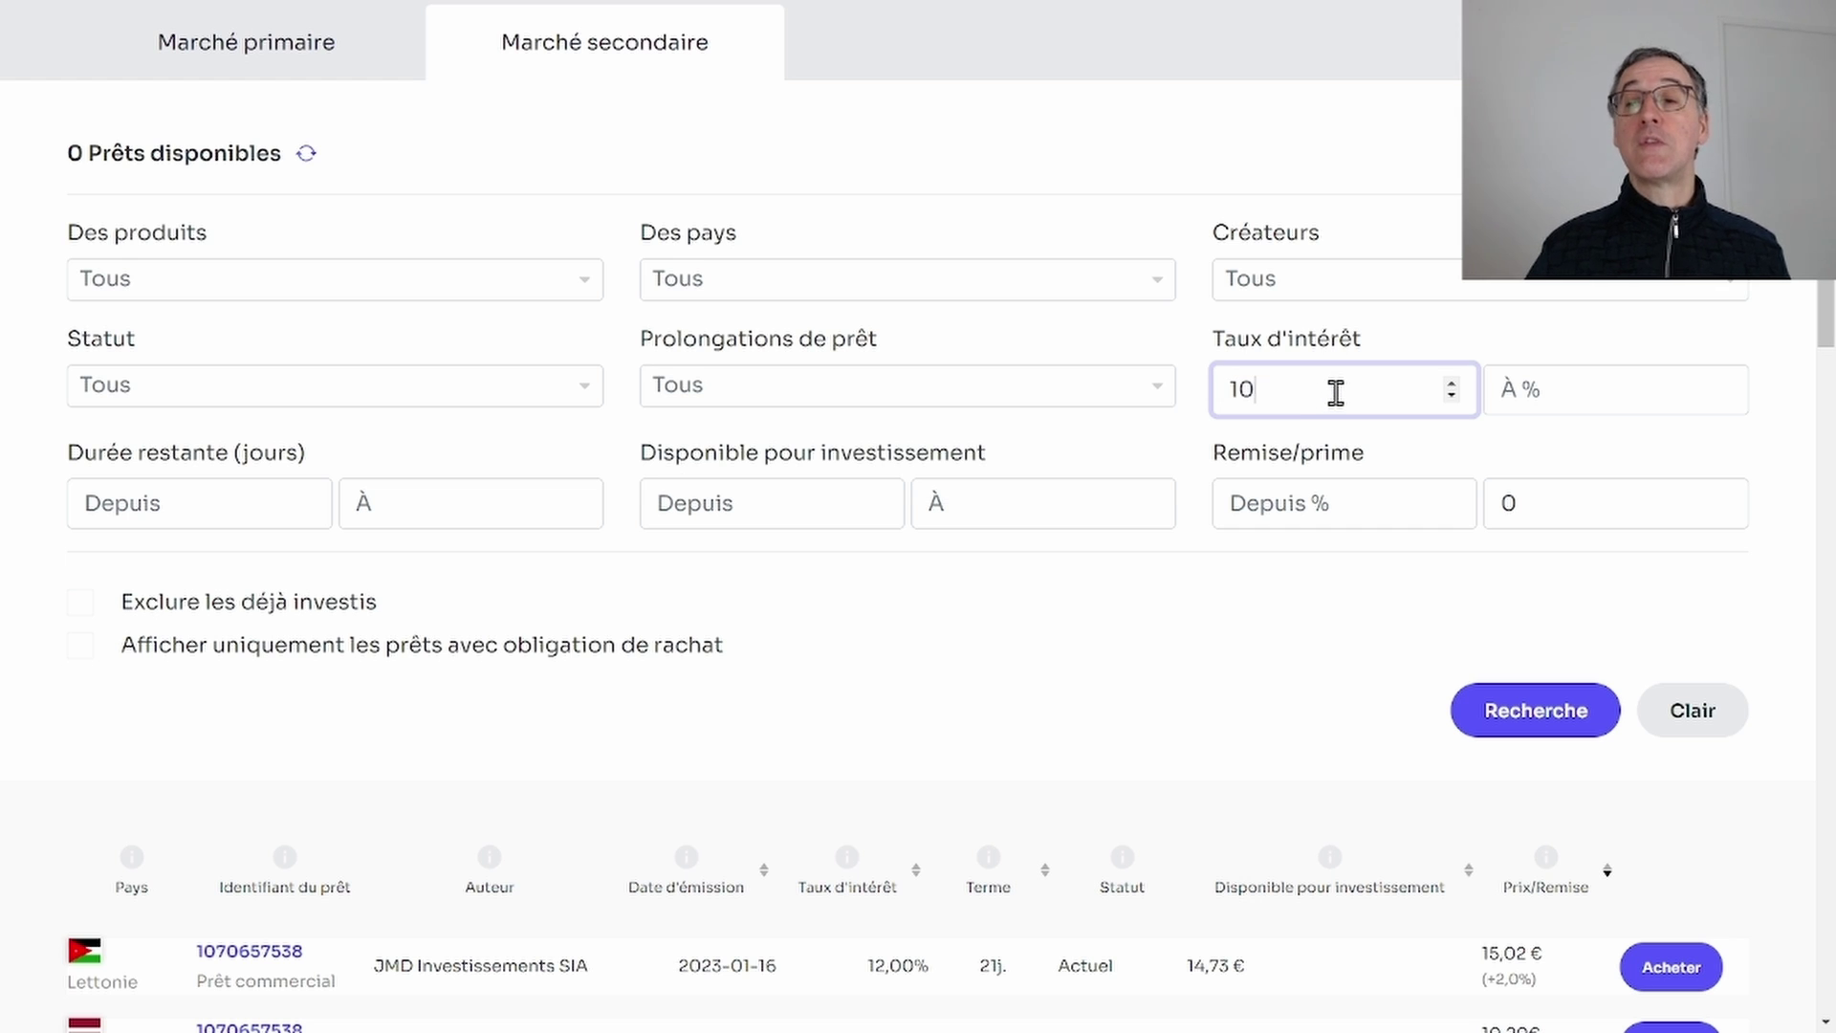
pyautogui.click(1603, 388)
pyautogui.write('12')
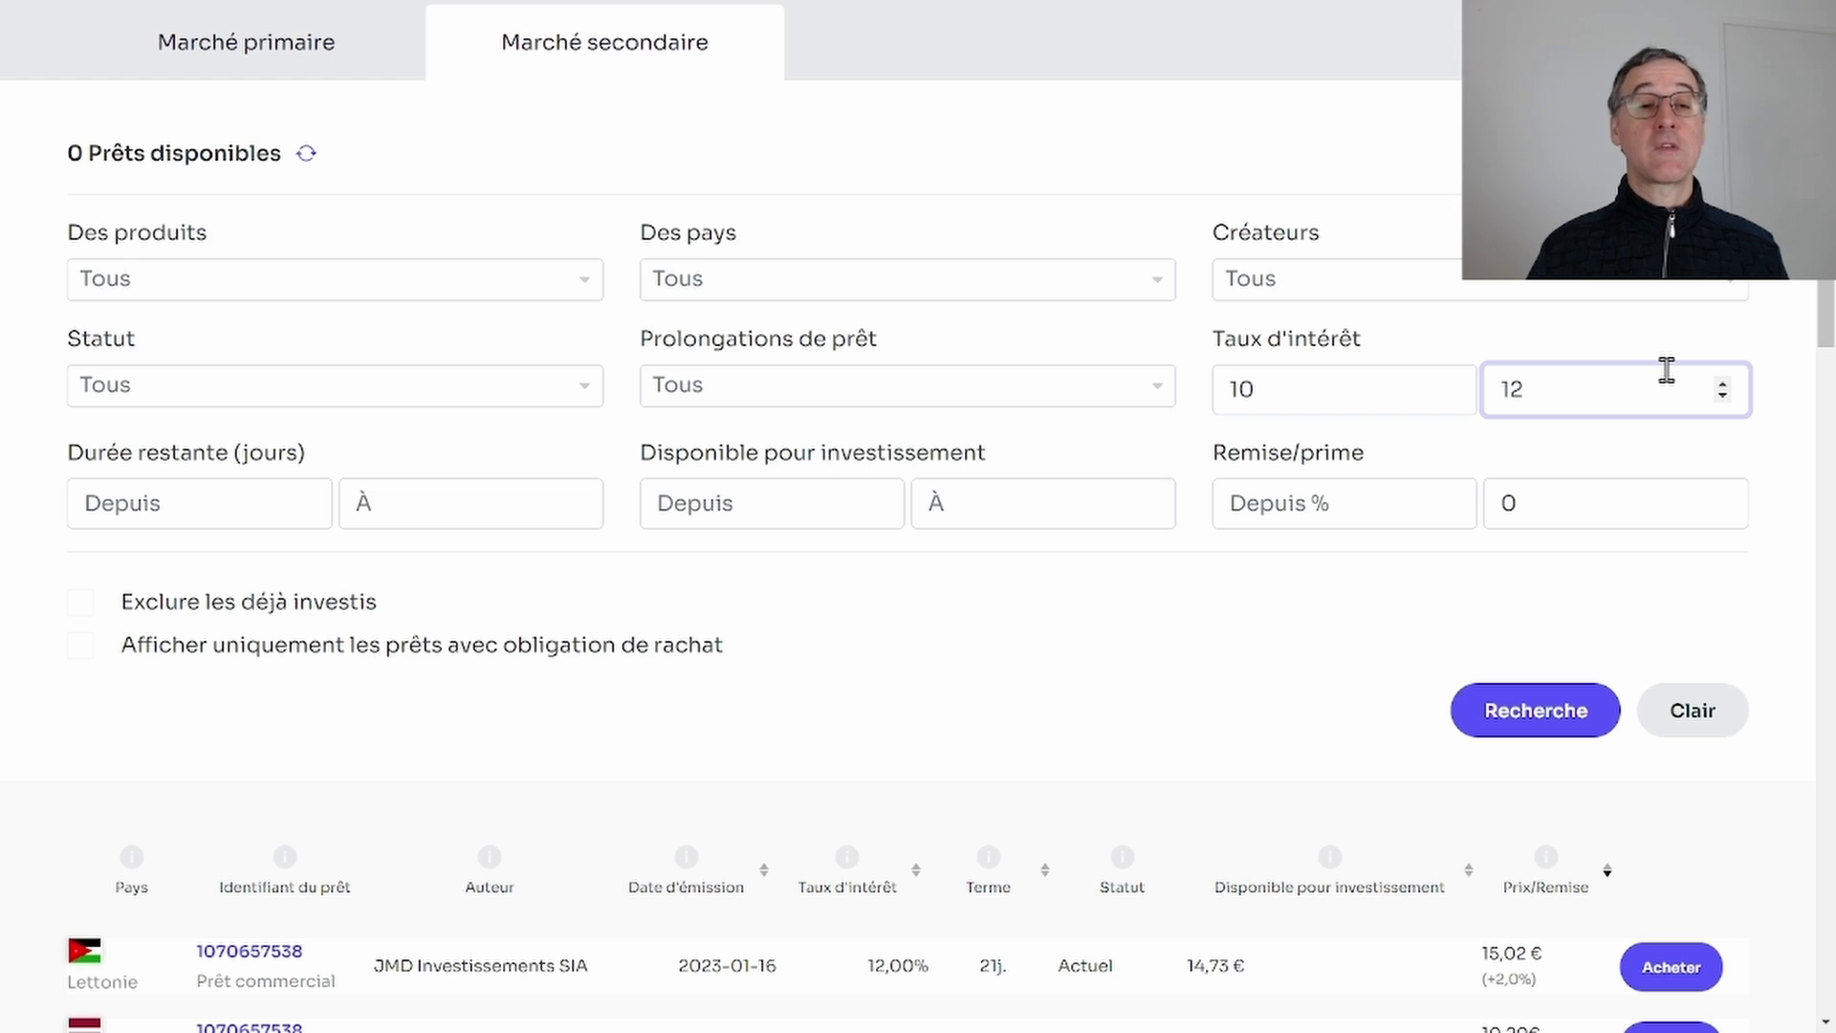
# Look over the remaining duration, available amount and discount/premium filters and the loan list below them.
pyautogui.click(225, 493)
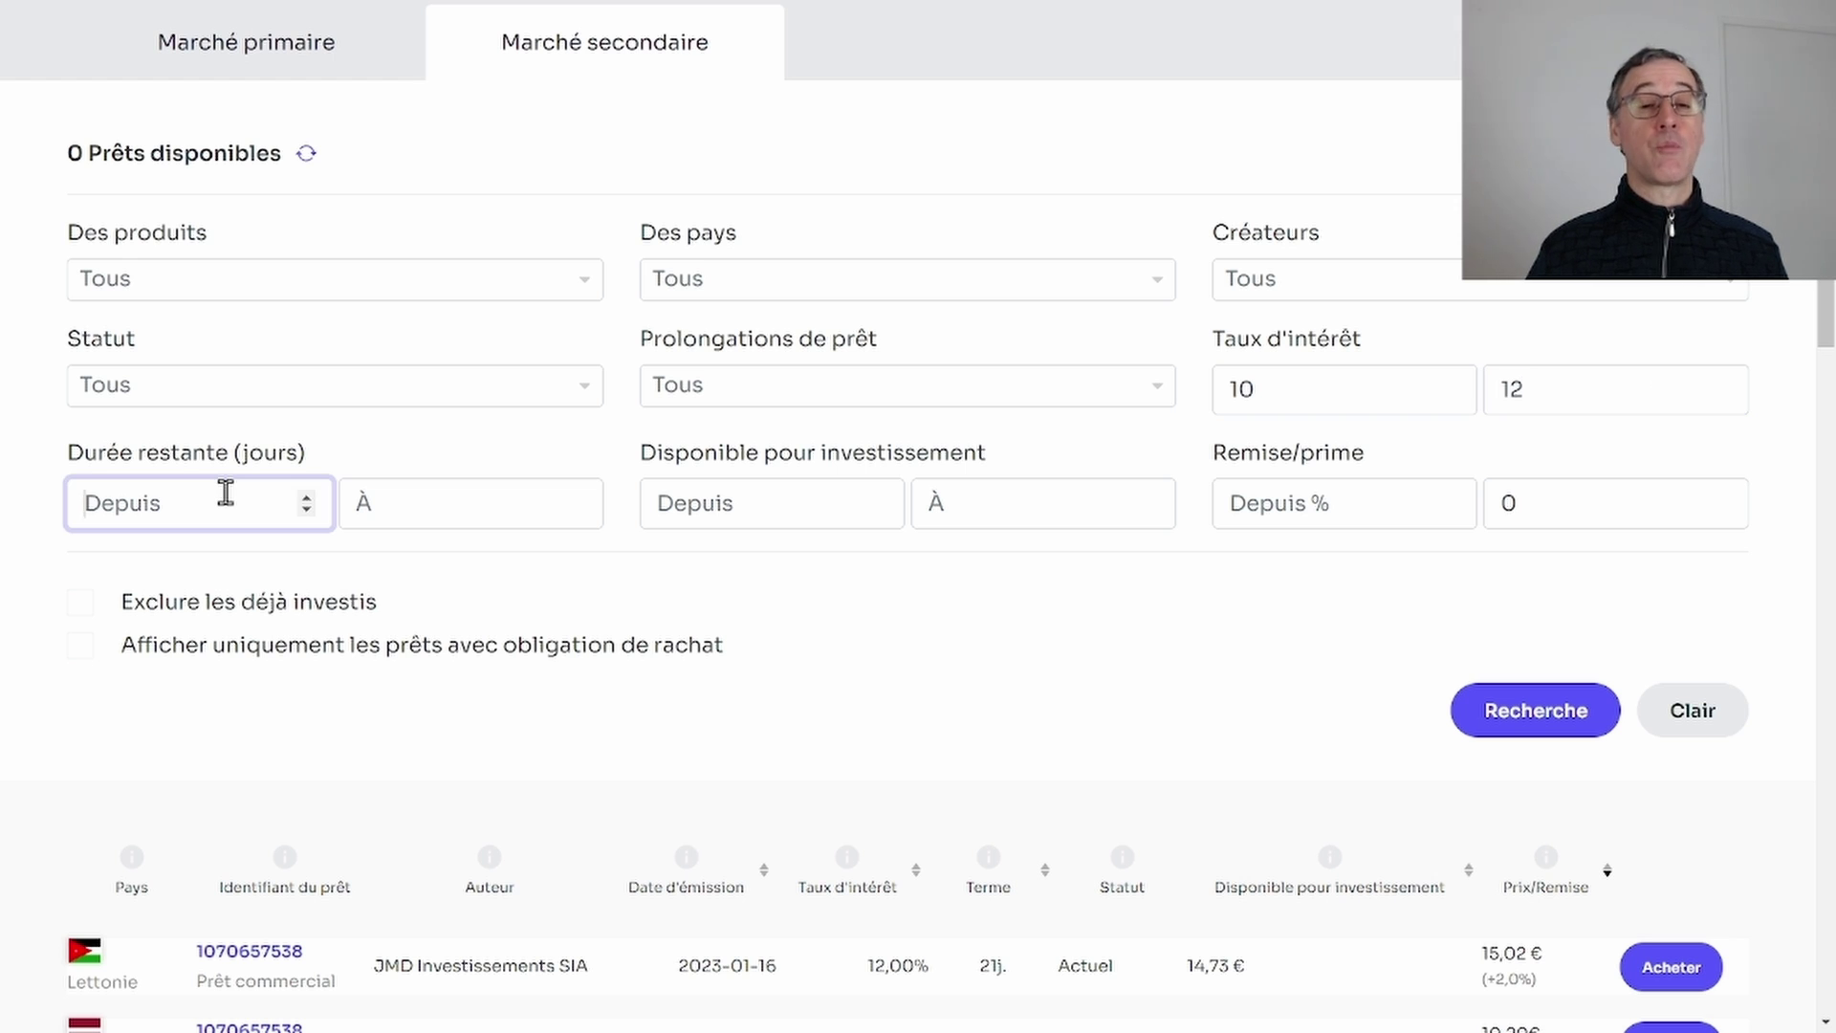
pyautogui.click(768, 501)
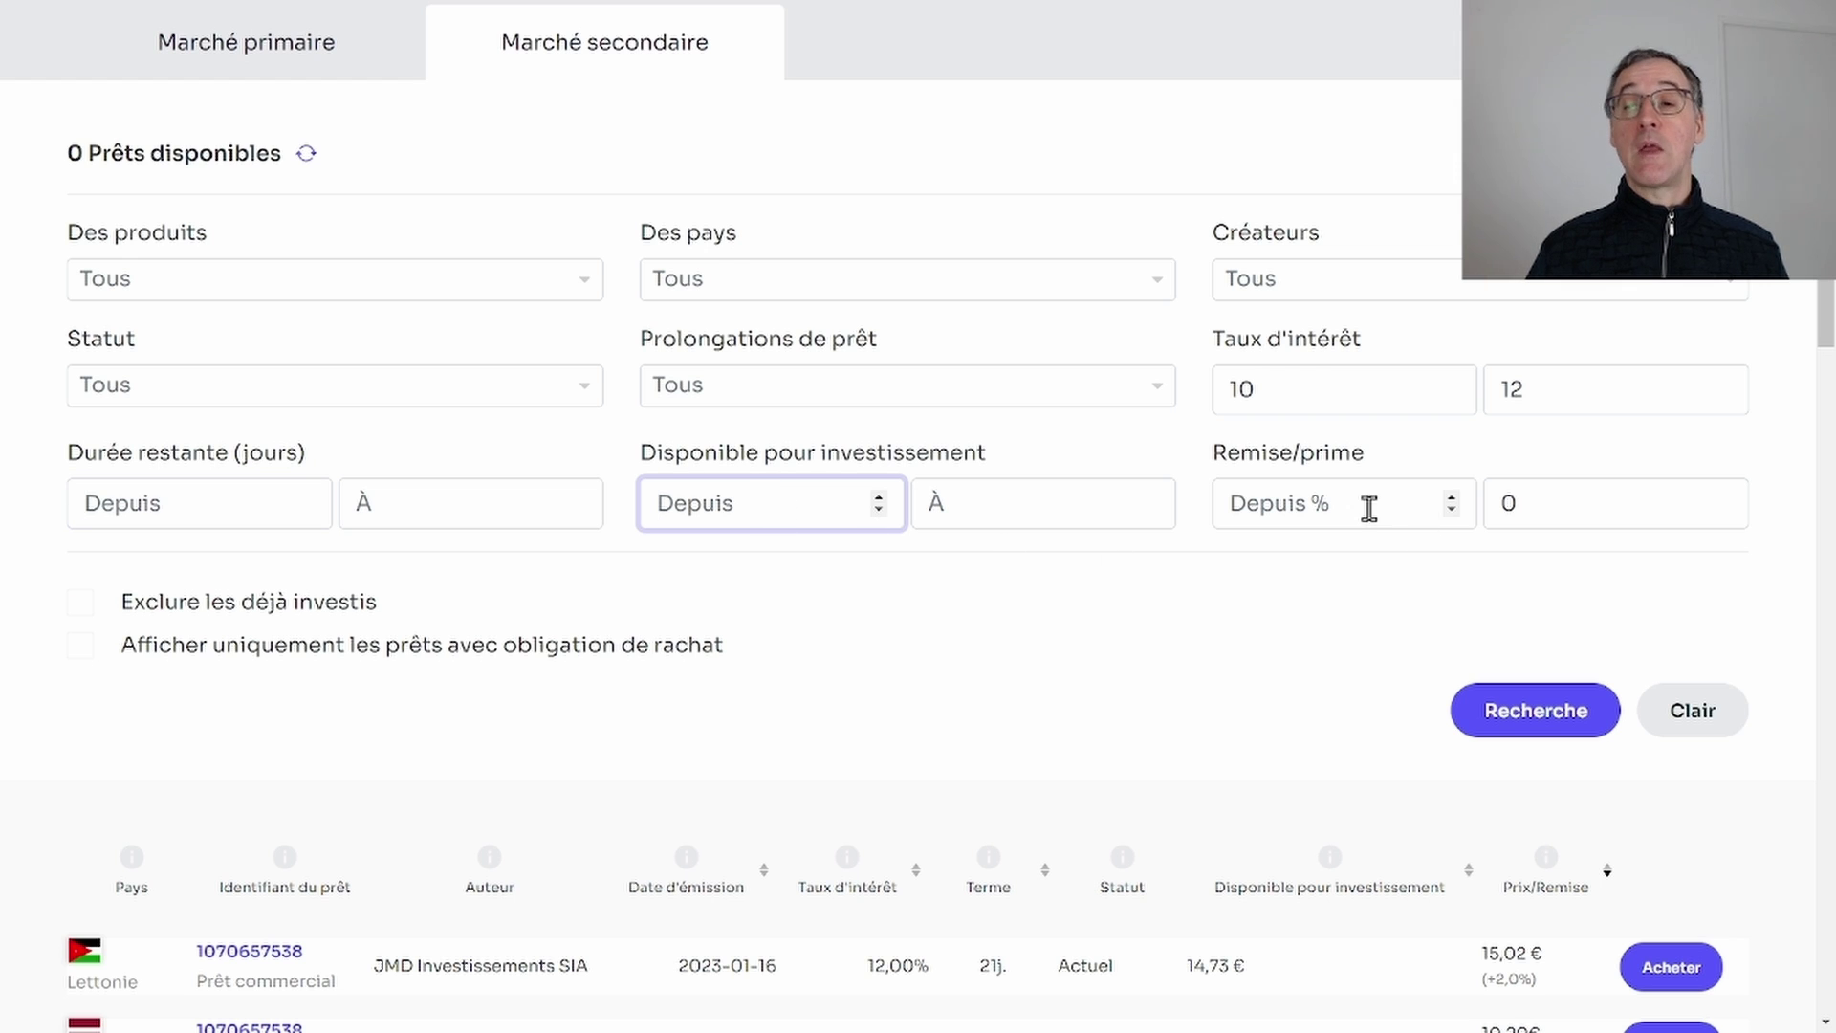
pyautogui.click(1532, 506)
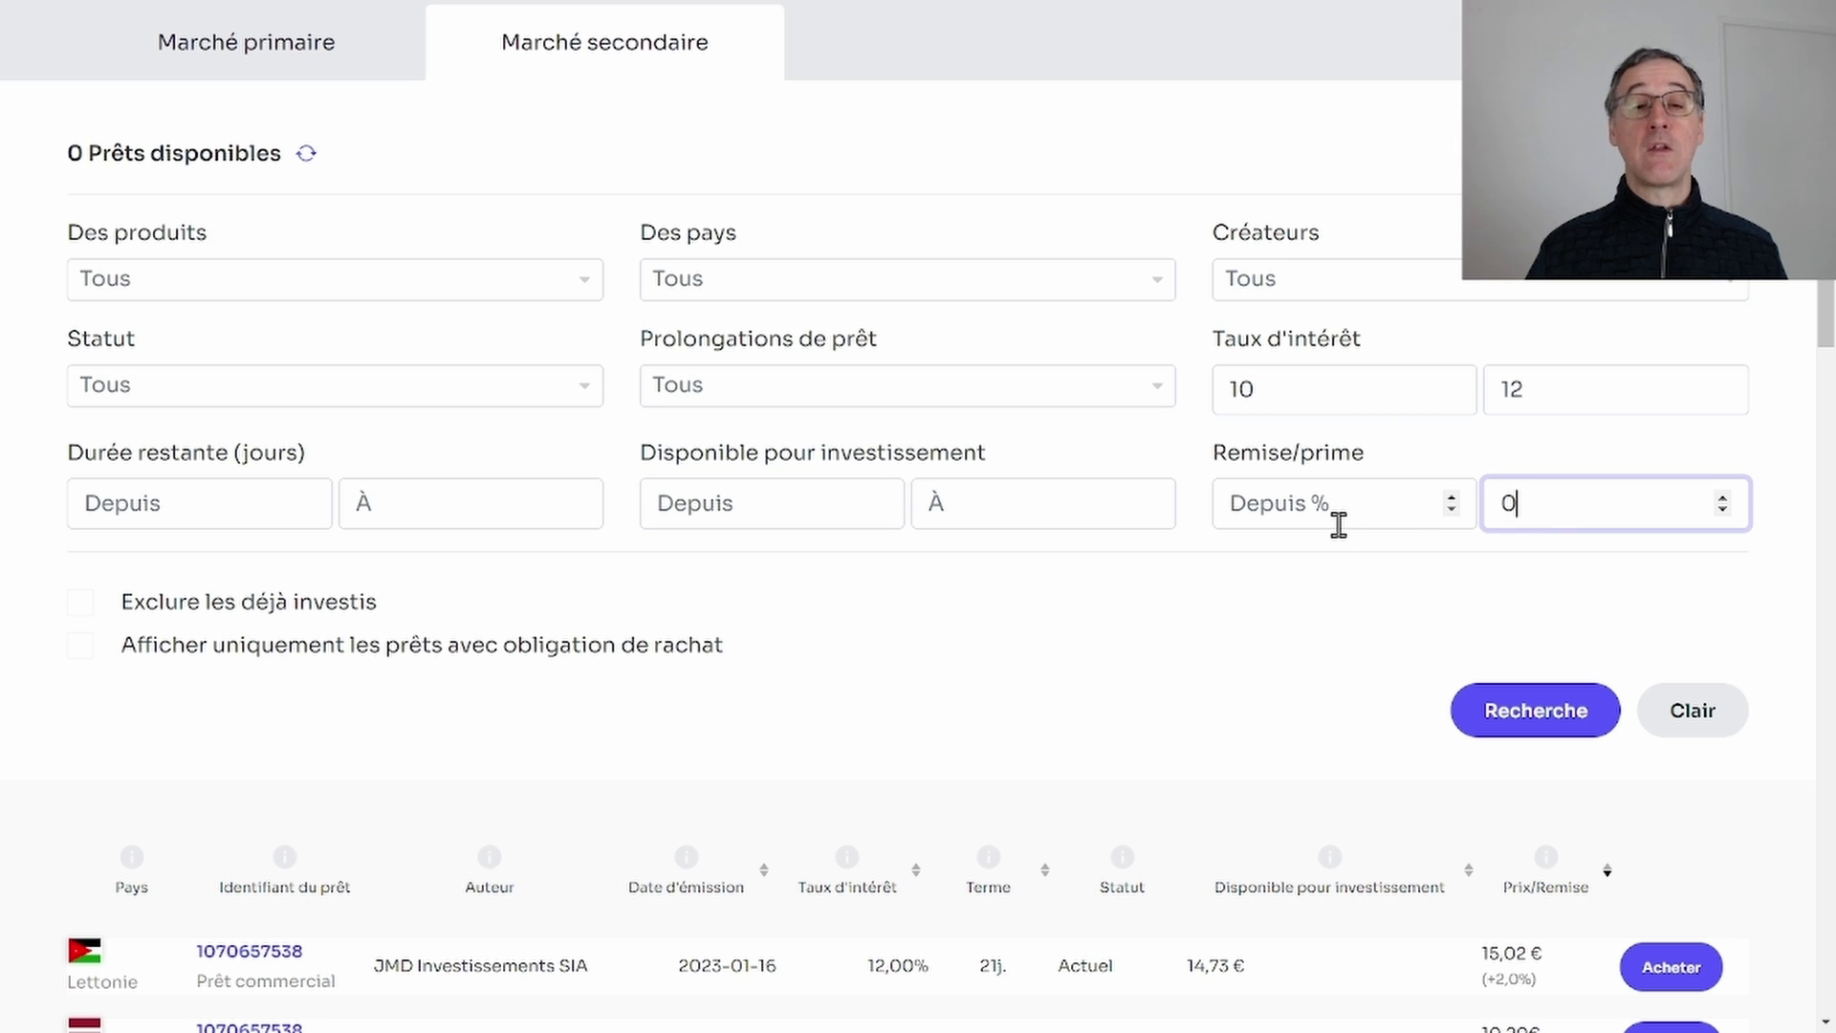
pyautogui.scroll(-4, 1356, 509)
pyautogui.scroll(-1, 1337, 525)
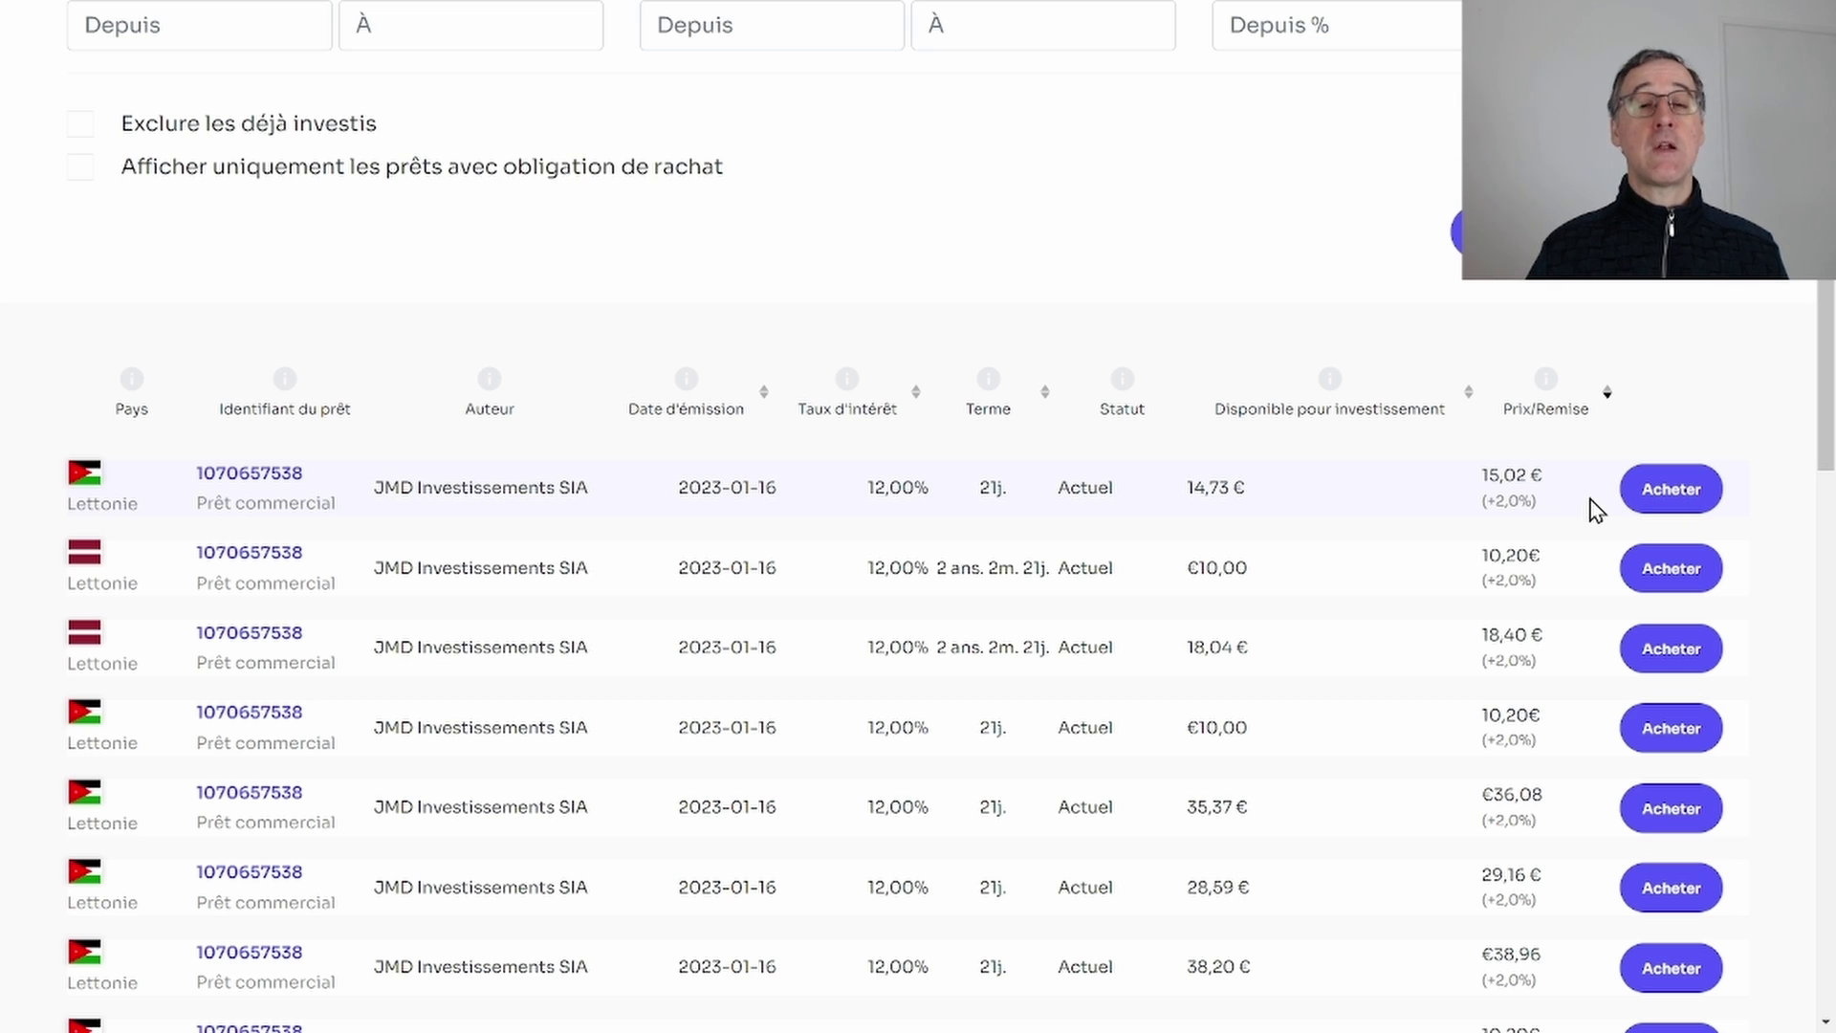
pyautogui.scroll(8, 1597, 509)
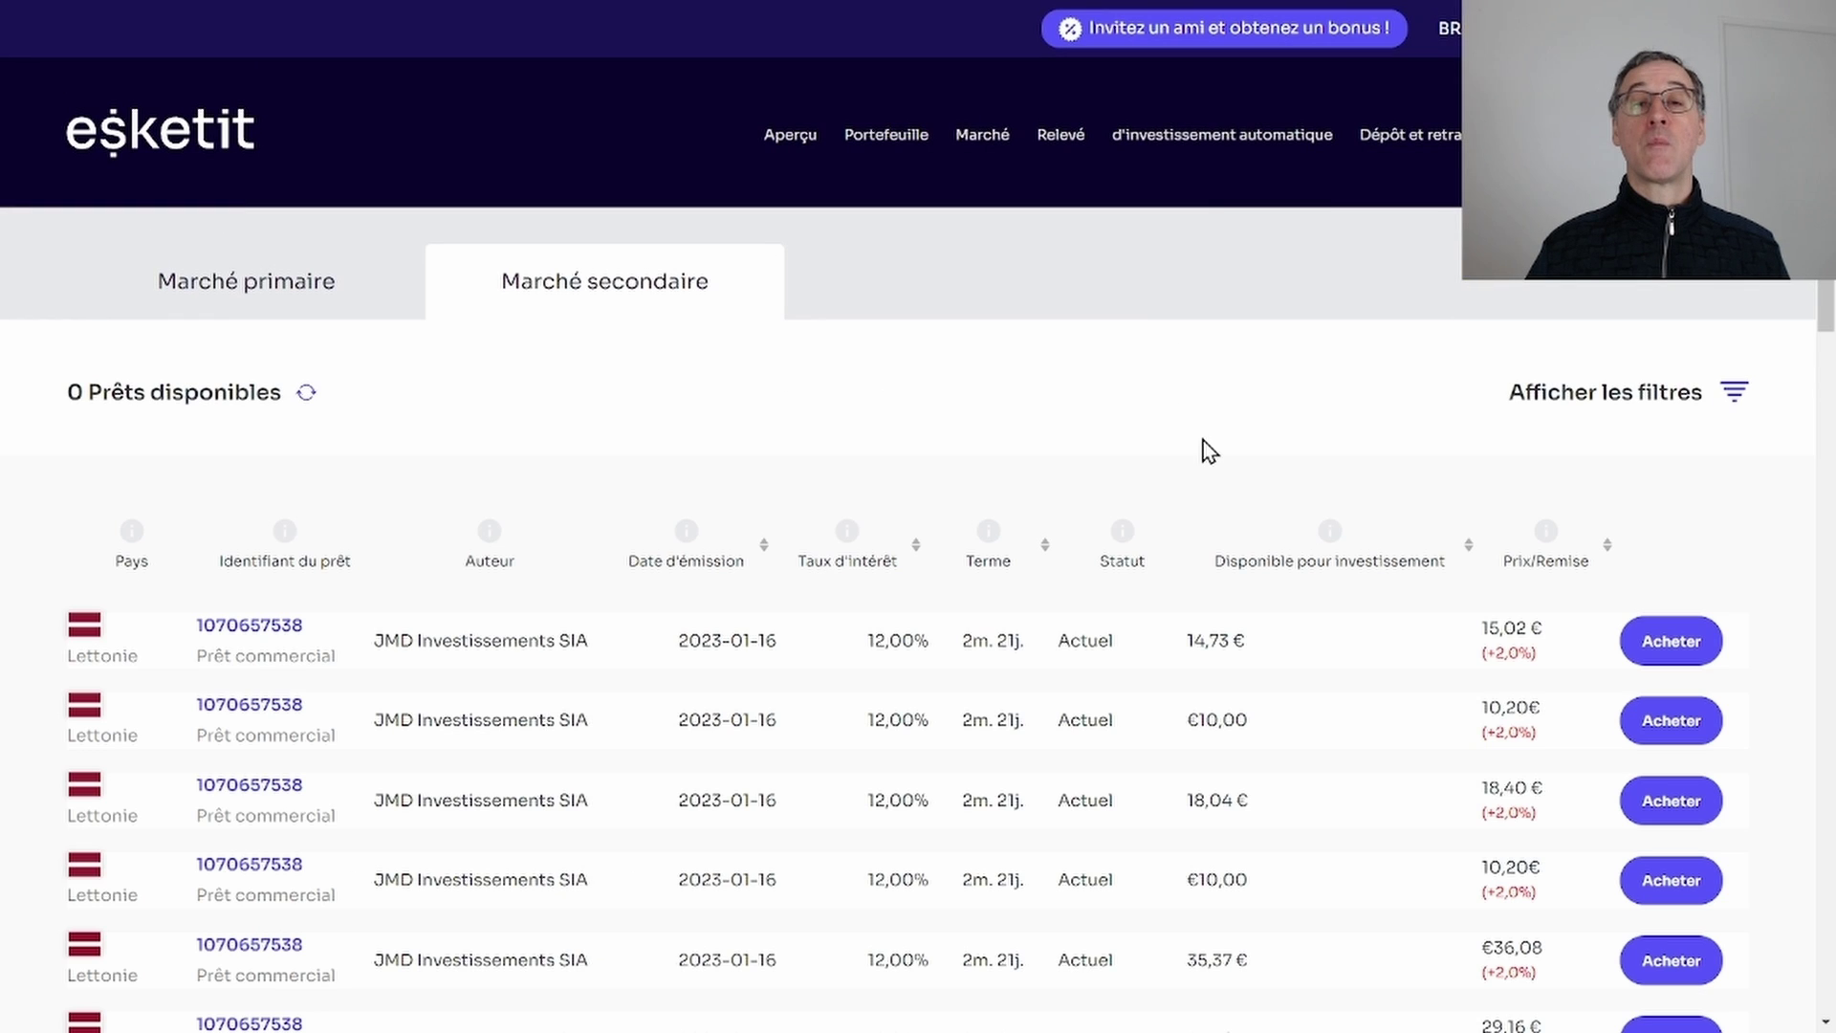
# Open the automatic investment page and view the Esketit and custom strategies.
pyautogui.click(1195, 146)
pyautogui.scroll(-1, 1124, 247)
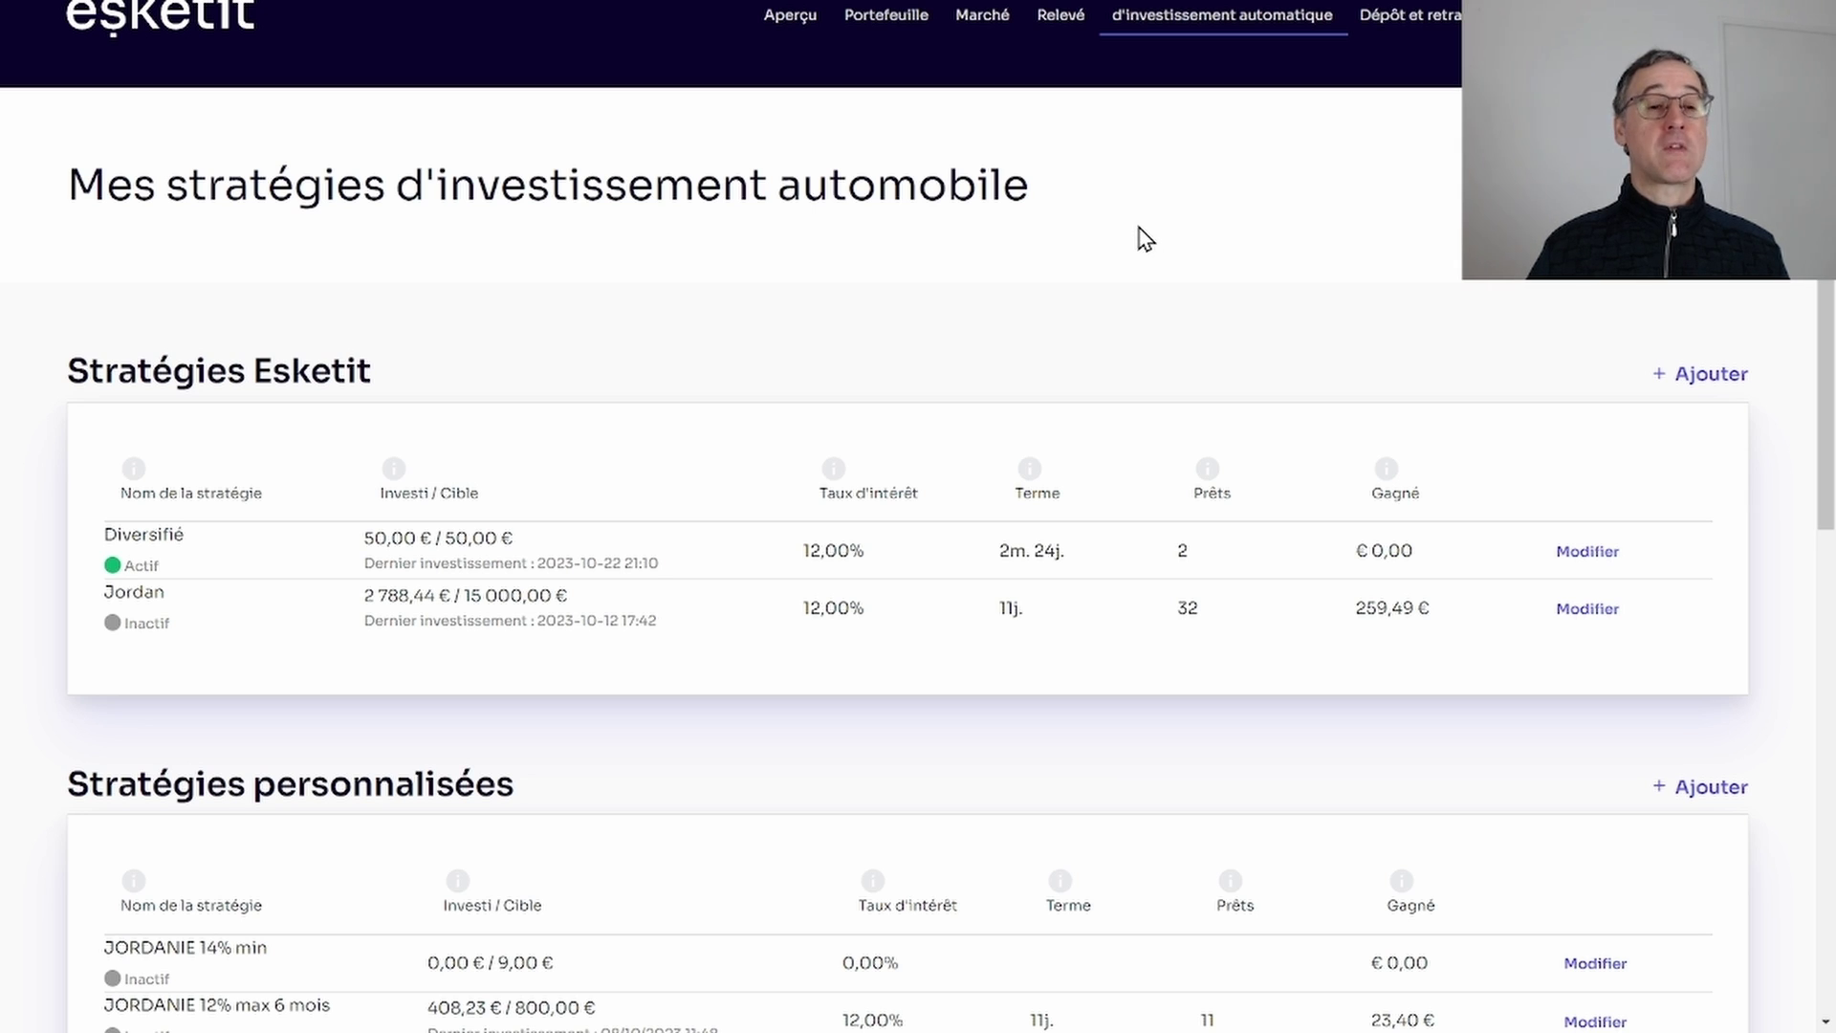
pyautogui.scroll(-1, 1124, 198)
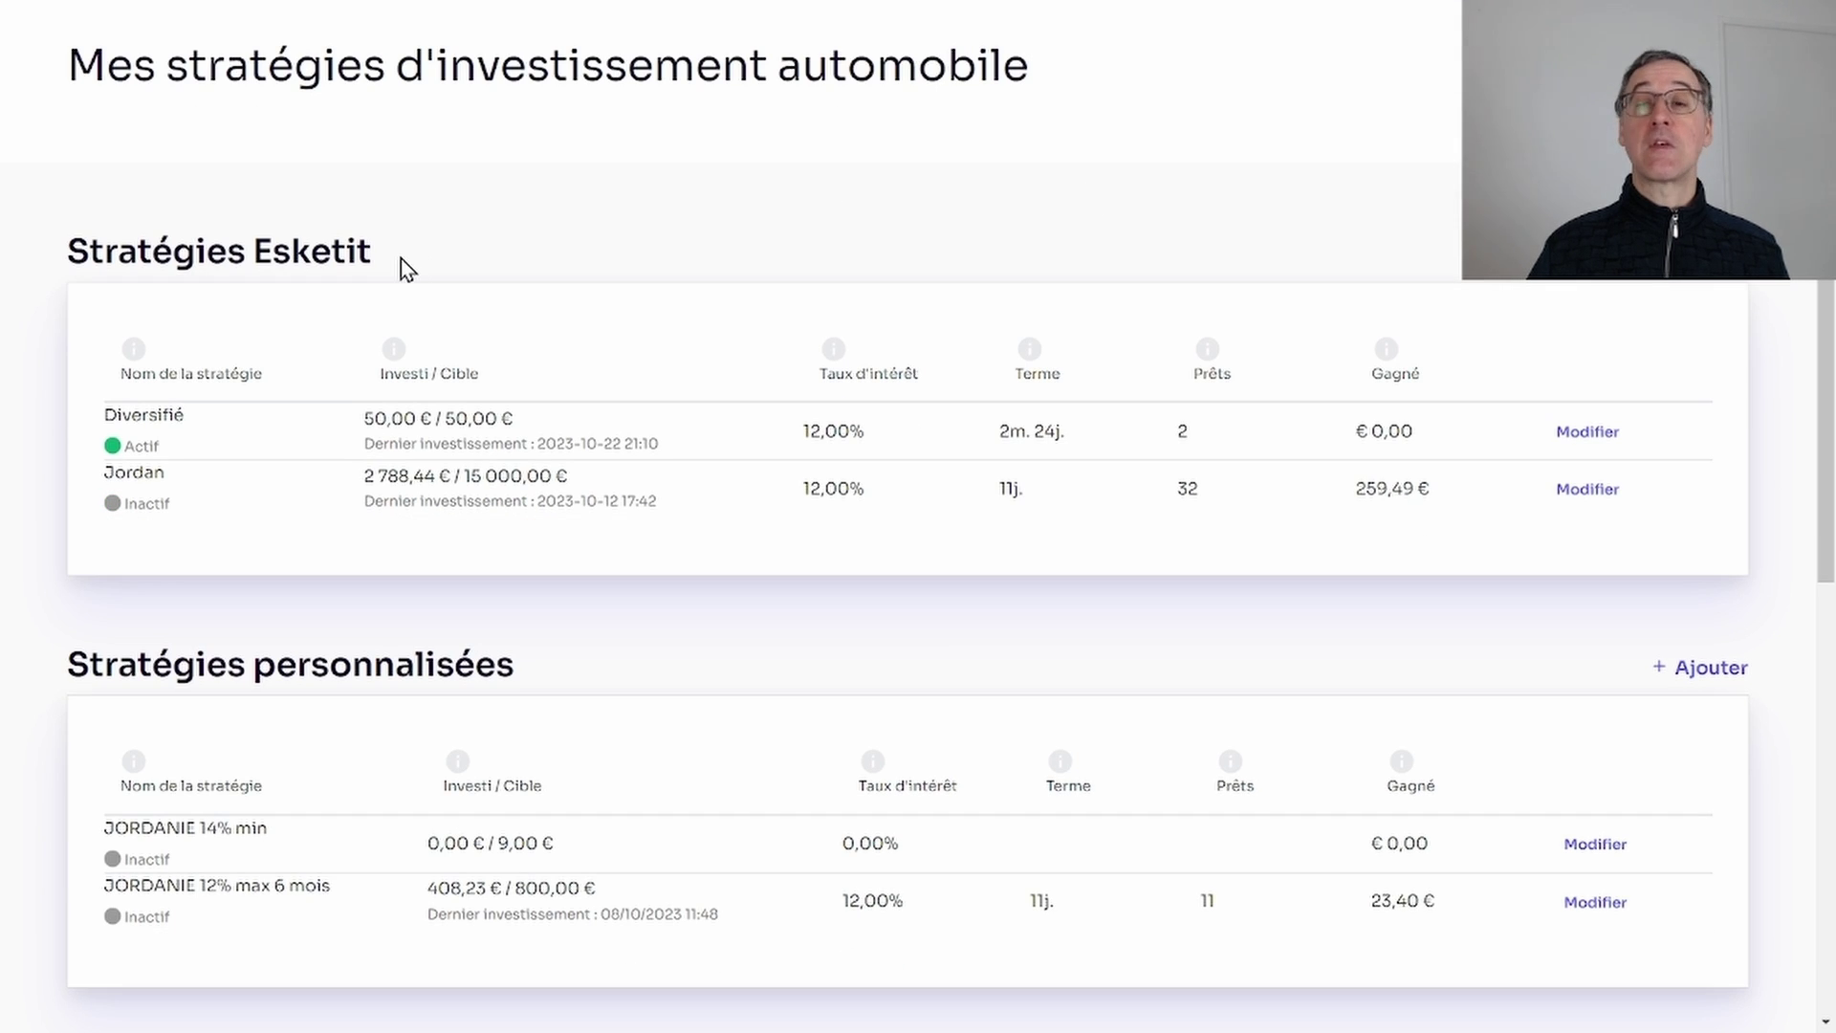
# Start adding an Esketit strategy and read the CrèmeFinance description, buyback guarantee, loan selection and access conditions.
pyautogui.click(1720, 281)
pyautogui.scroll(-2, 1712, 286)
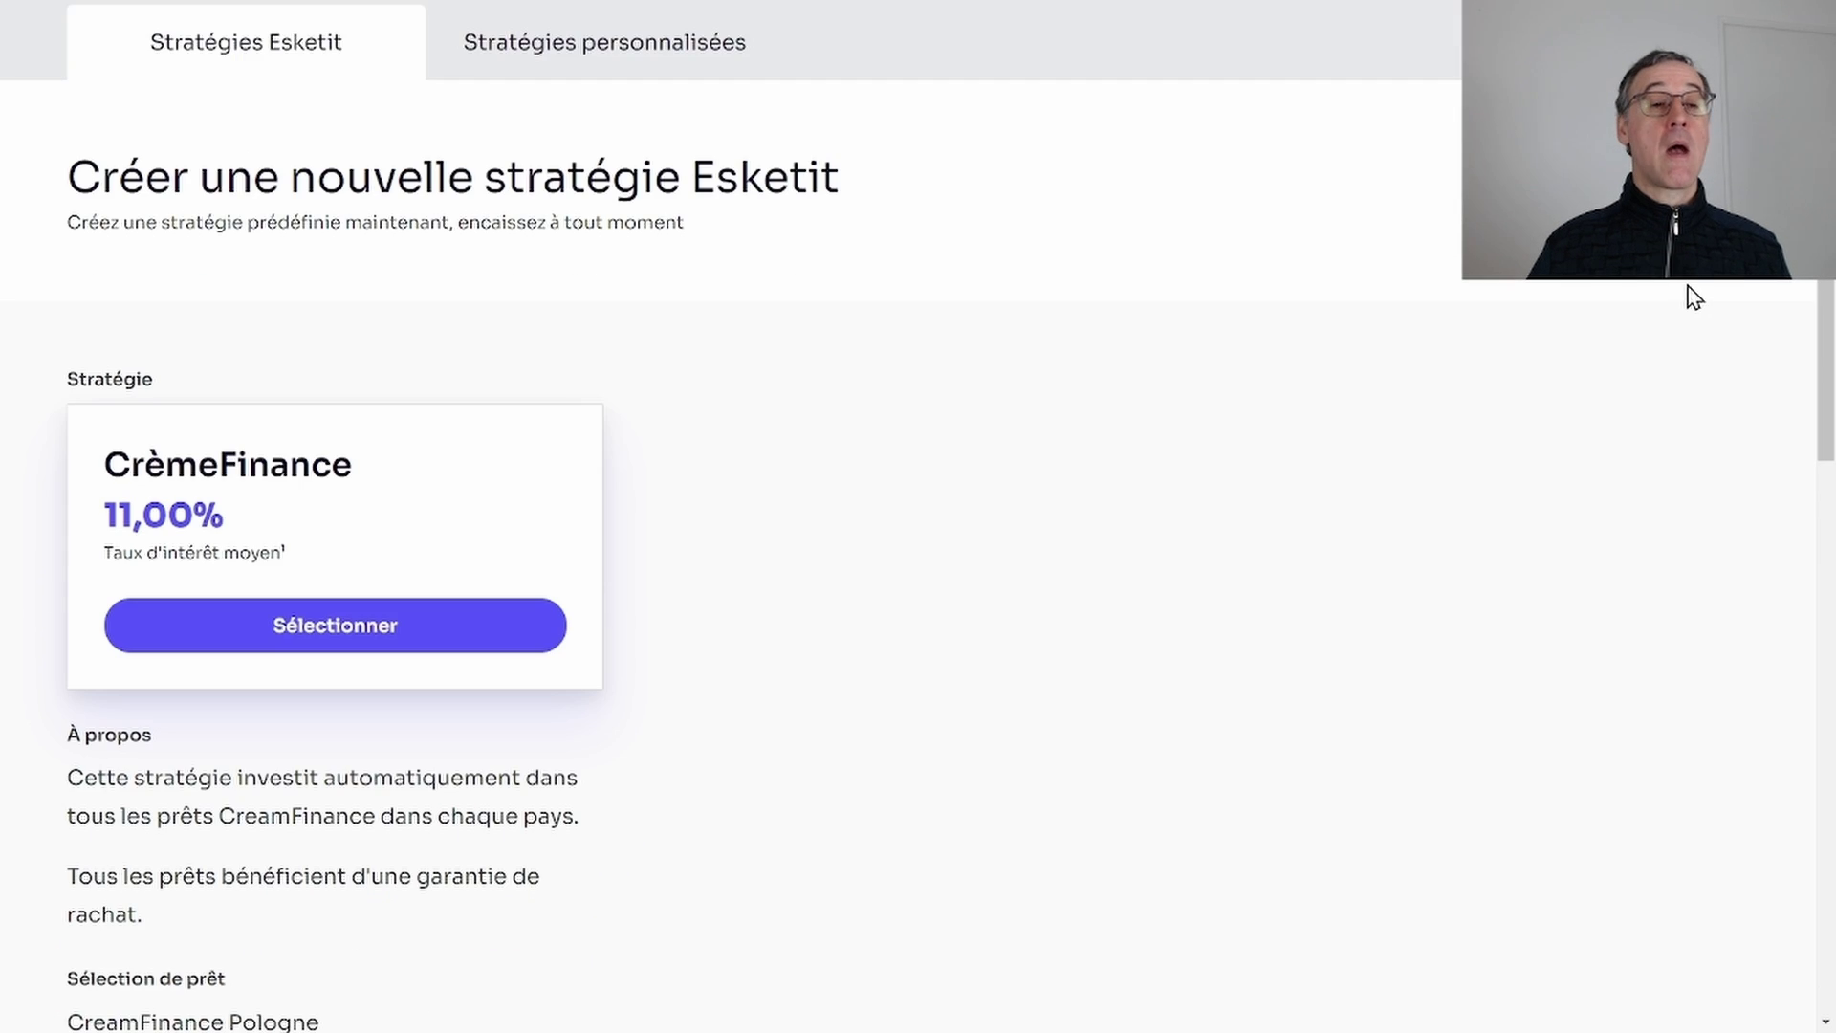
pyautogui.scroll(-1, 1691, 296)
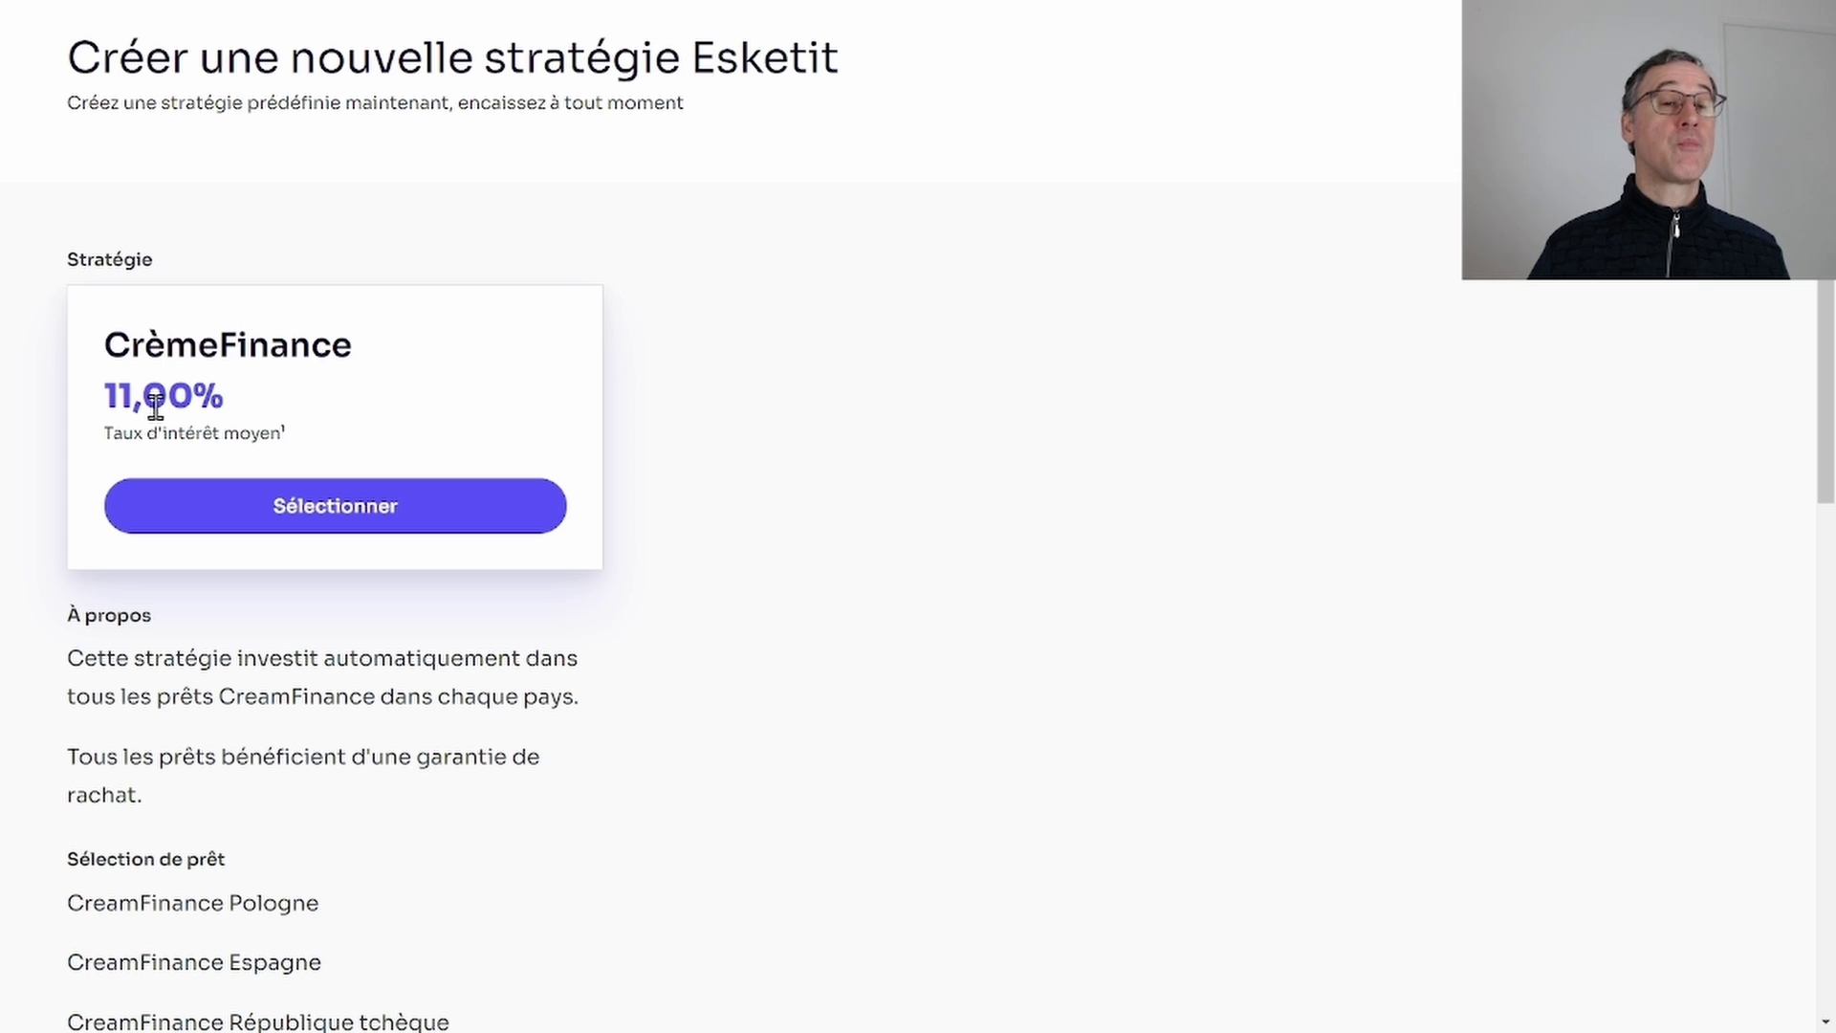
pyautogui.scroll(-2, 148, 411)
pyautogui.moveTo(136, 418); pyautogui.dragTo(589, 469)
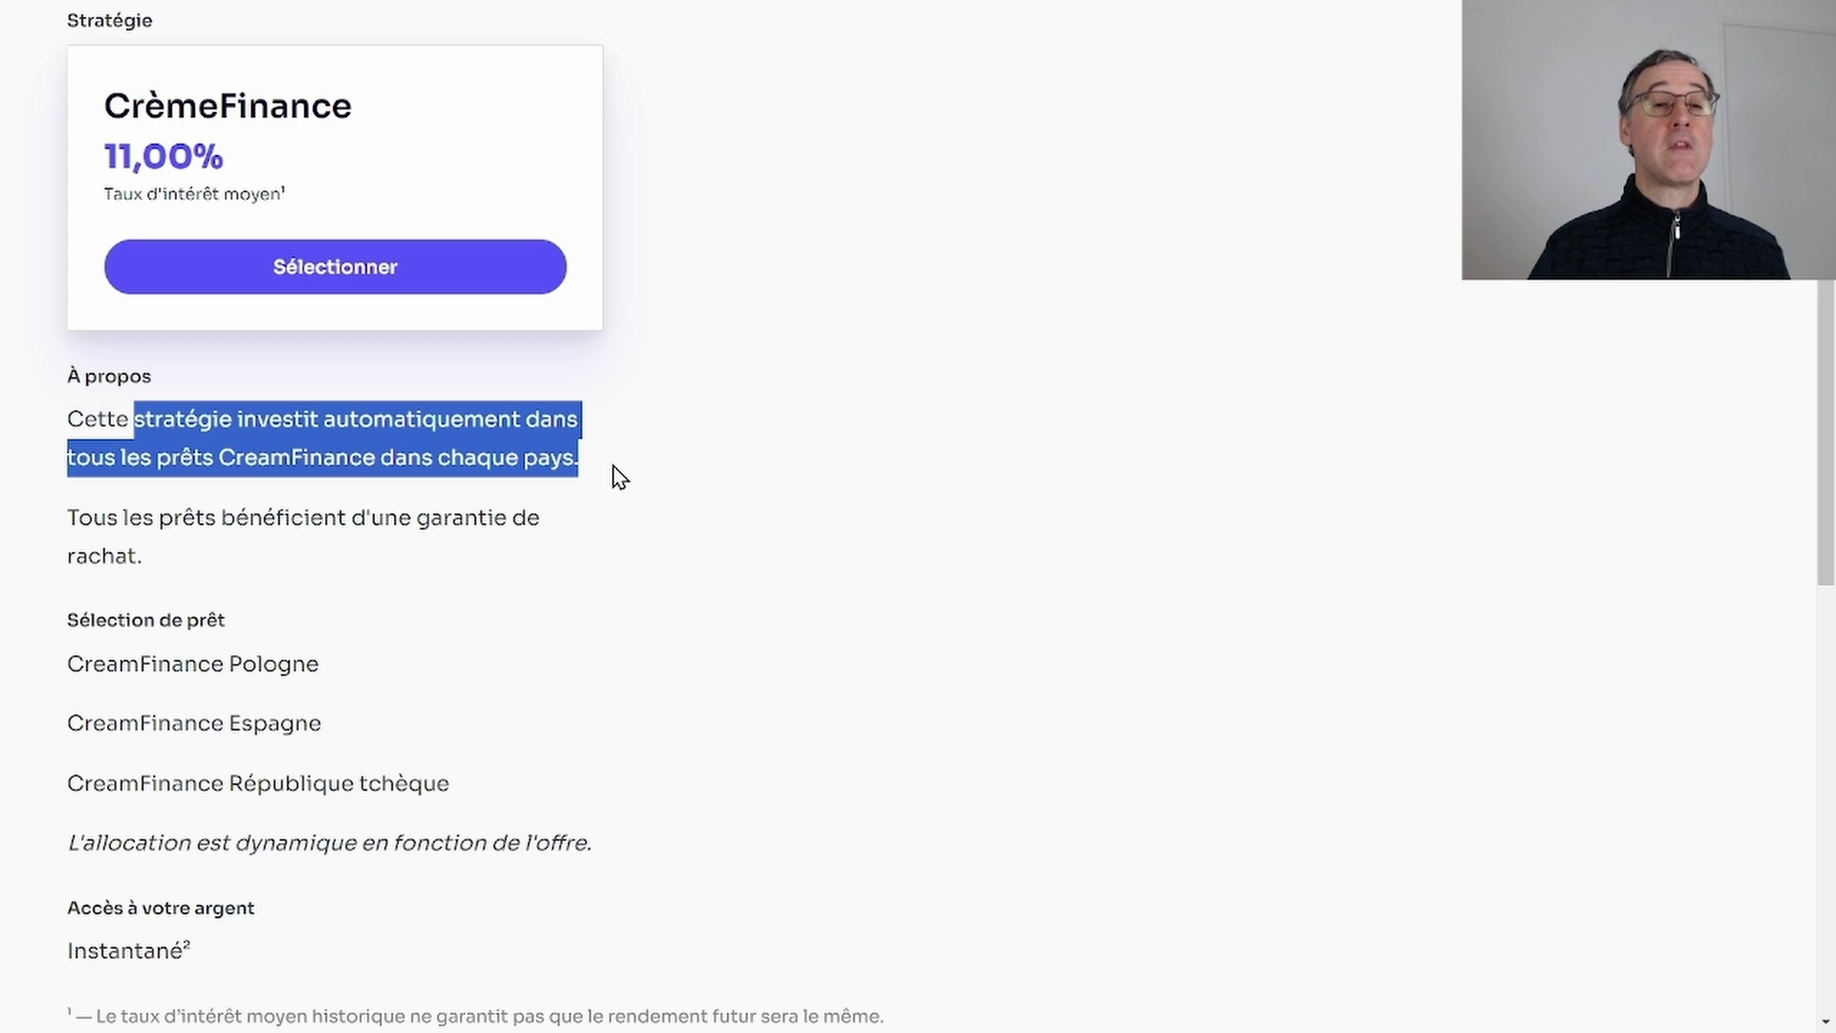
pyautogui.moveTo(223, 517); pyautogui.dragTo(243, 567)
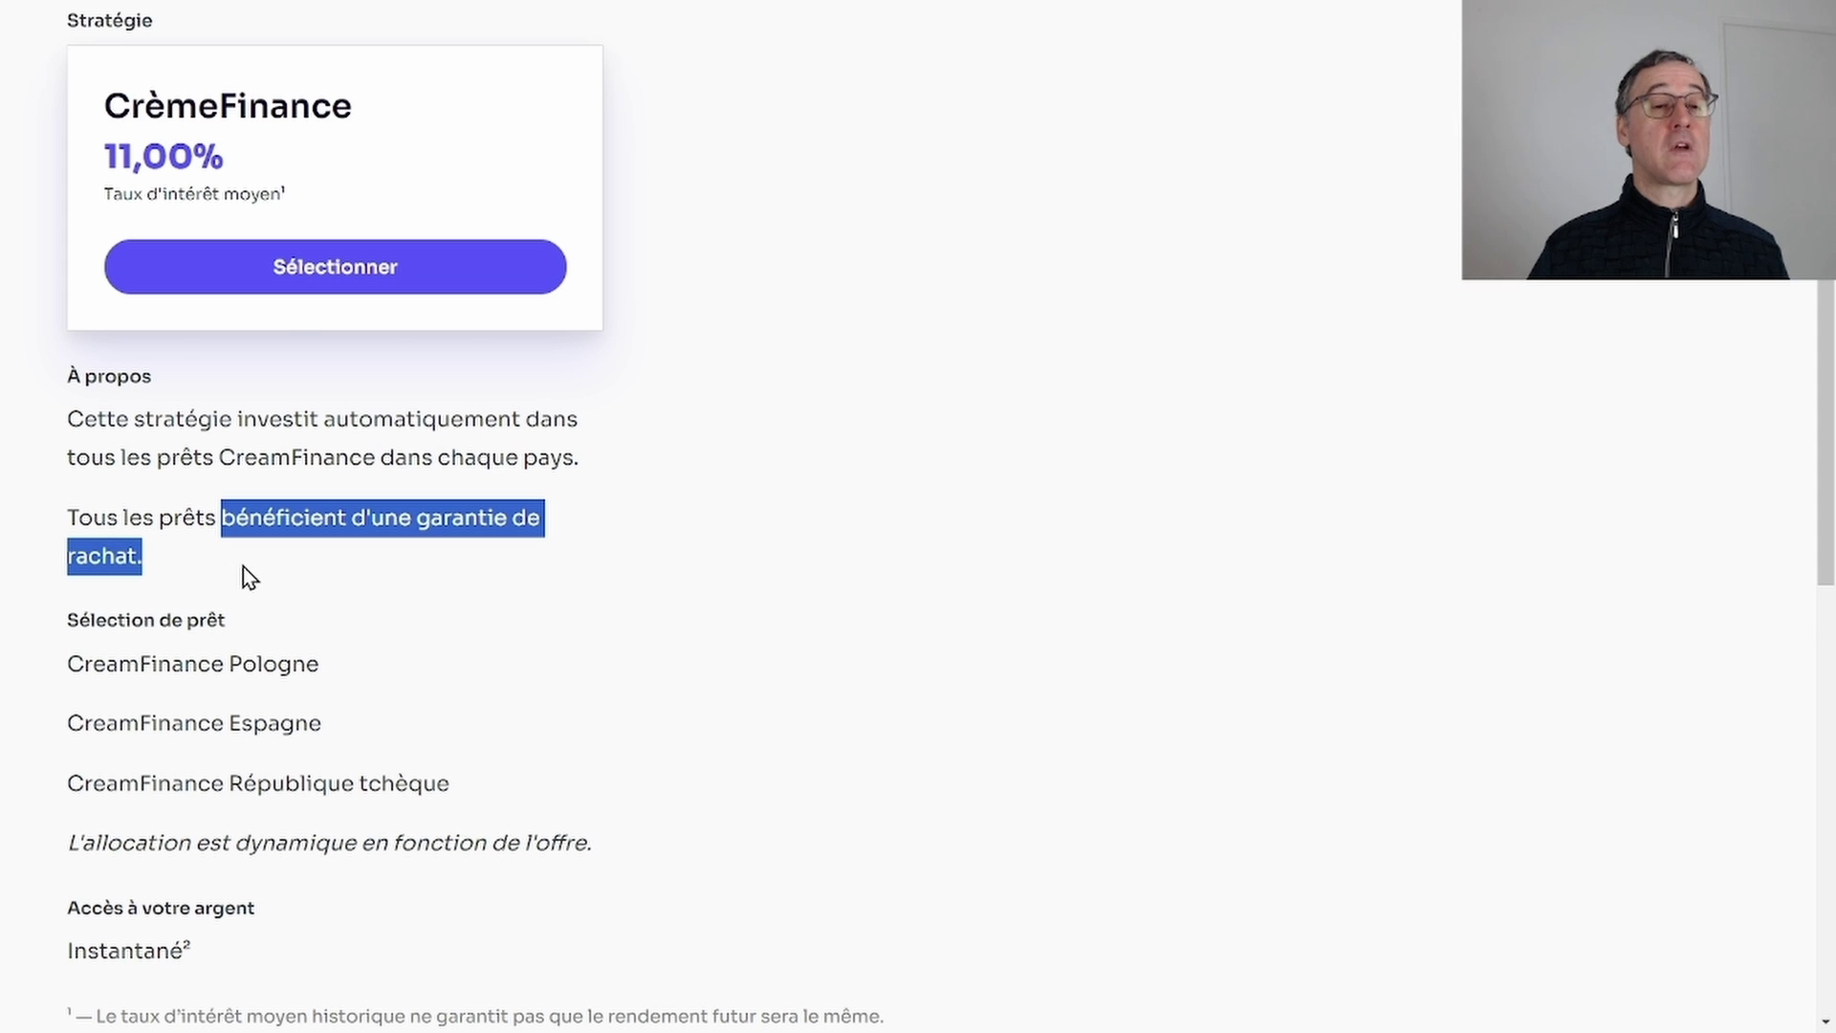
pyautogui.scroll(-1, 243, 566)
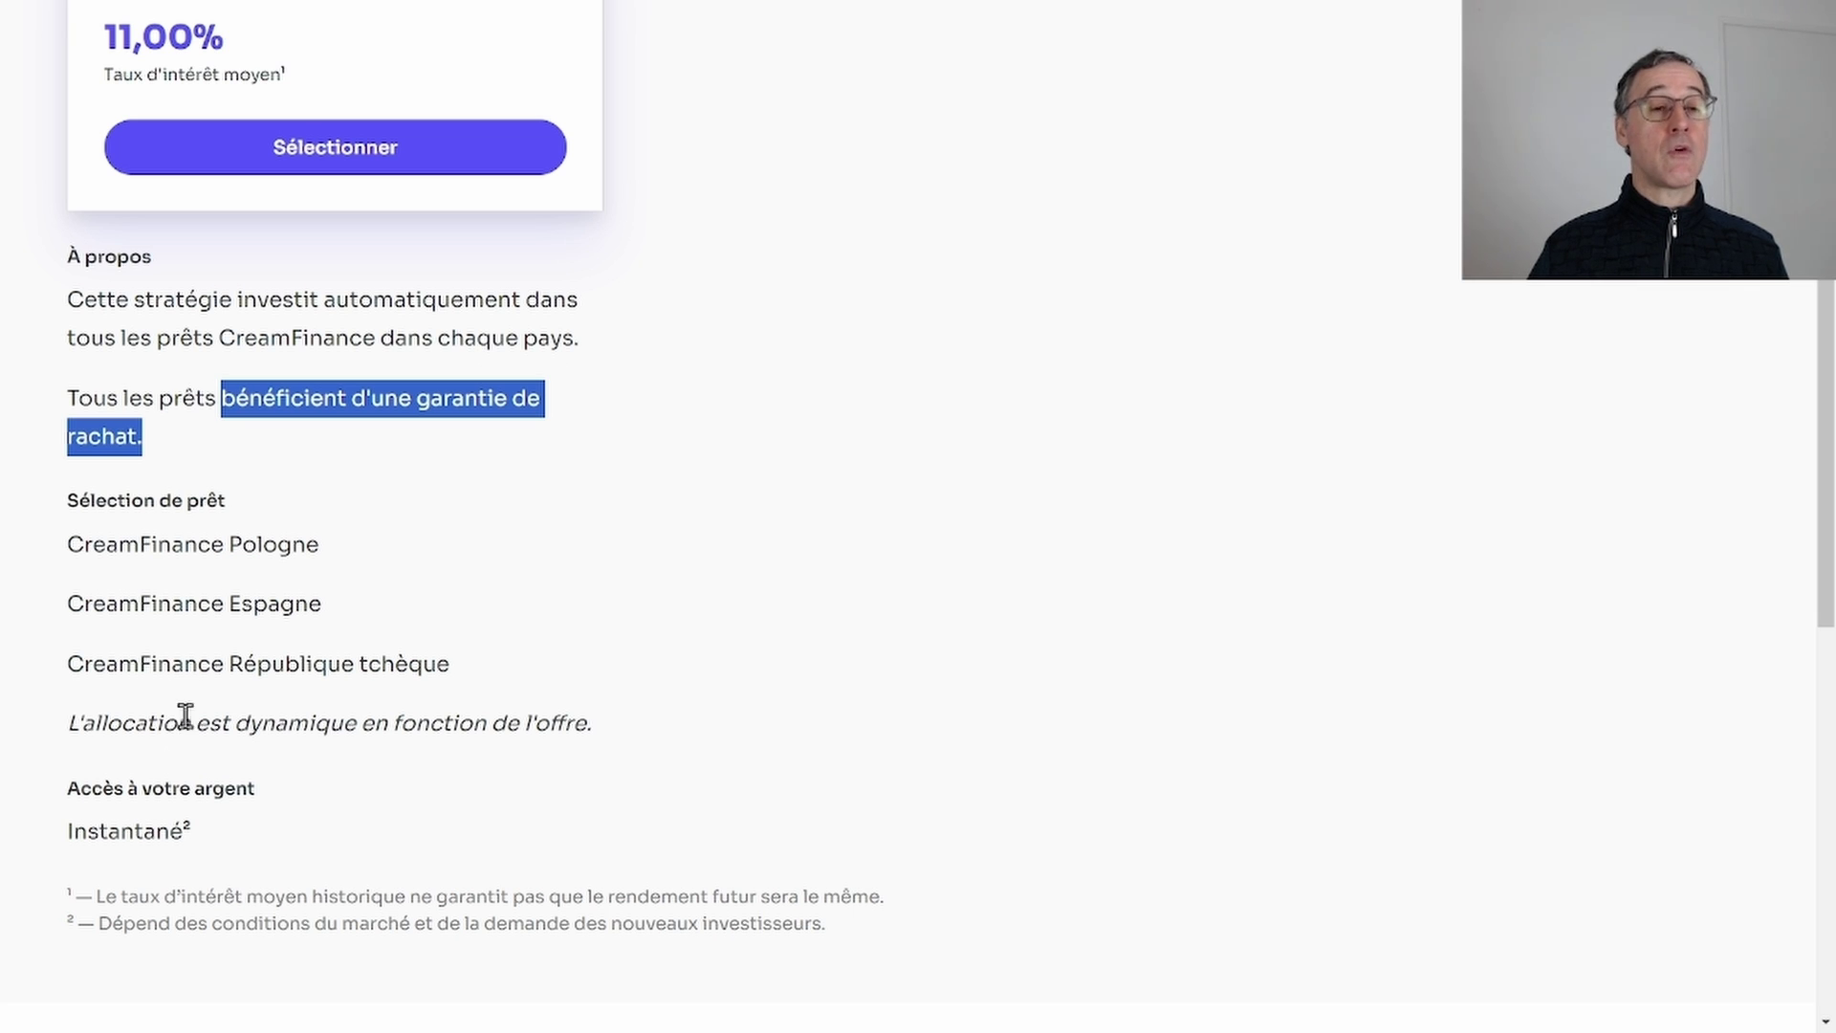
pyautogui.click(206, 653)
pyautogui.scroll(3, 207, 653)
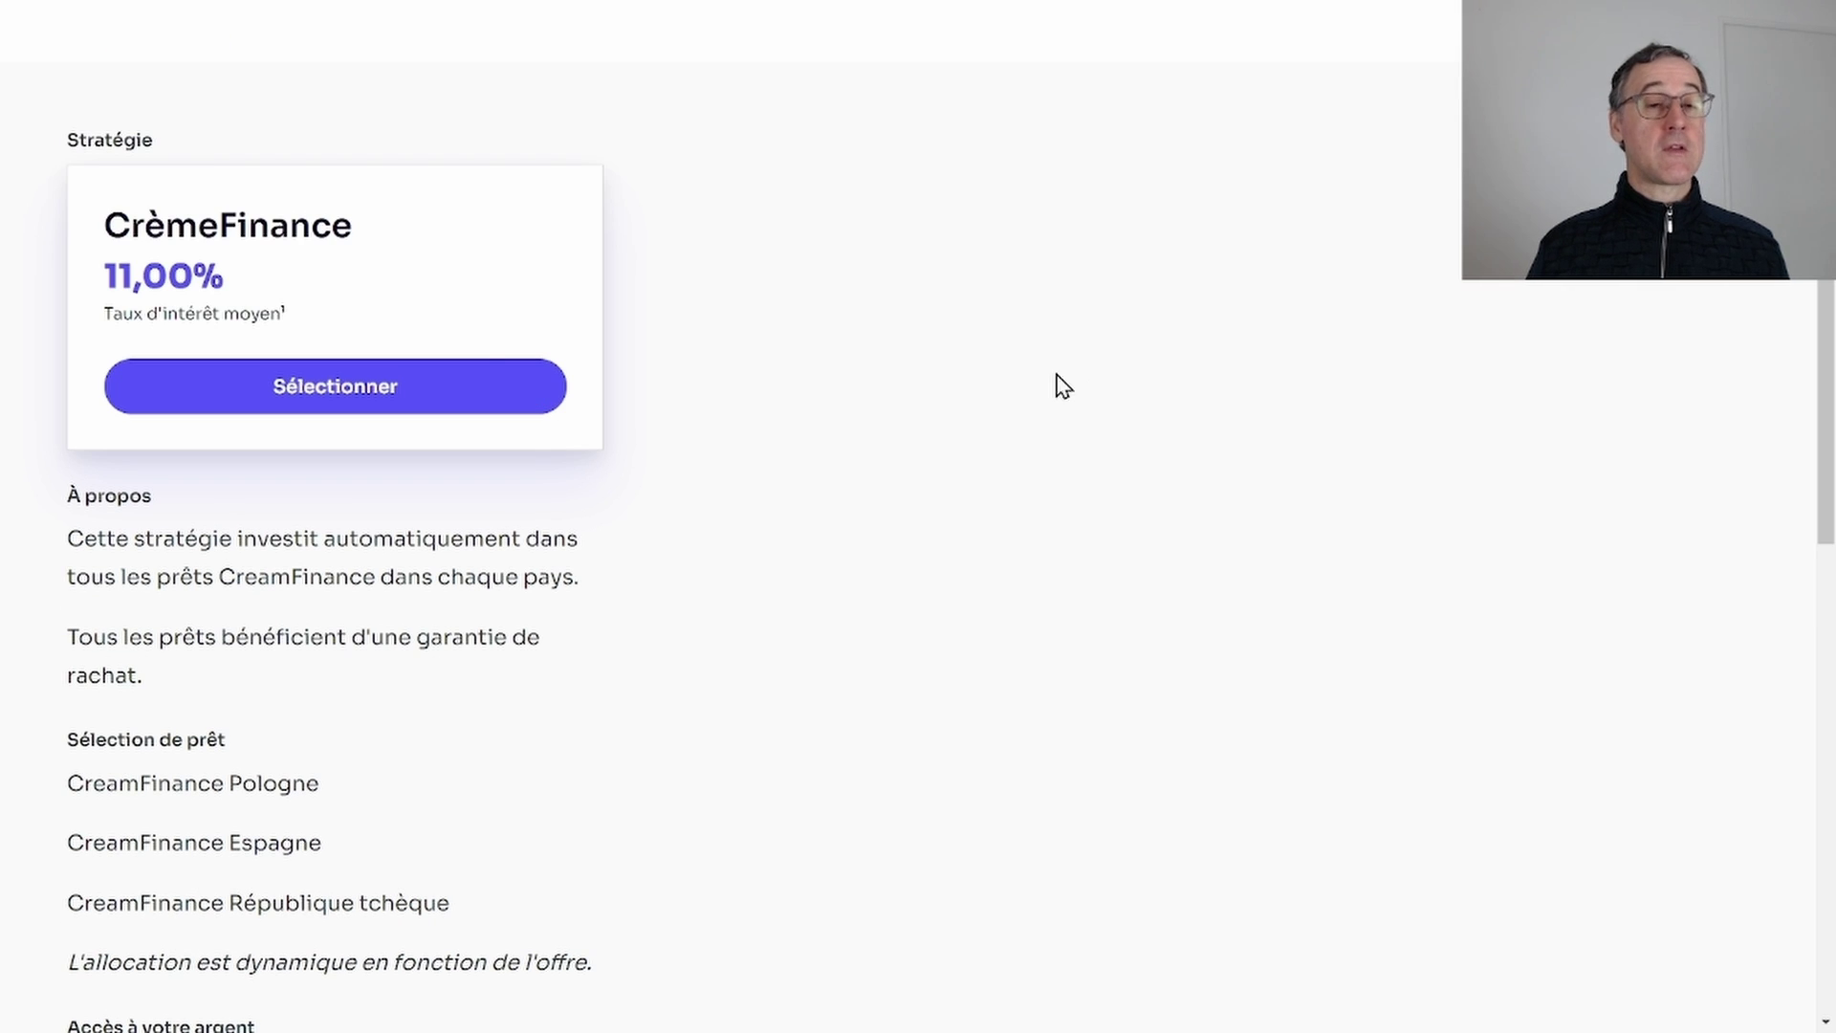
# Select the CrèmeFinance strategy and review its investment details and maximum portfolio field.
pyautogui.click(375, 392)
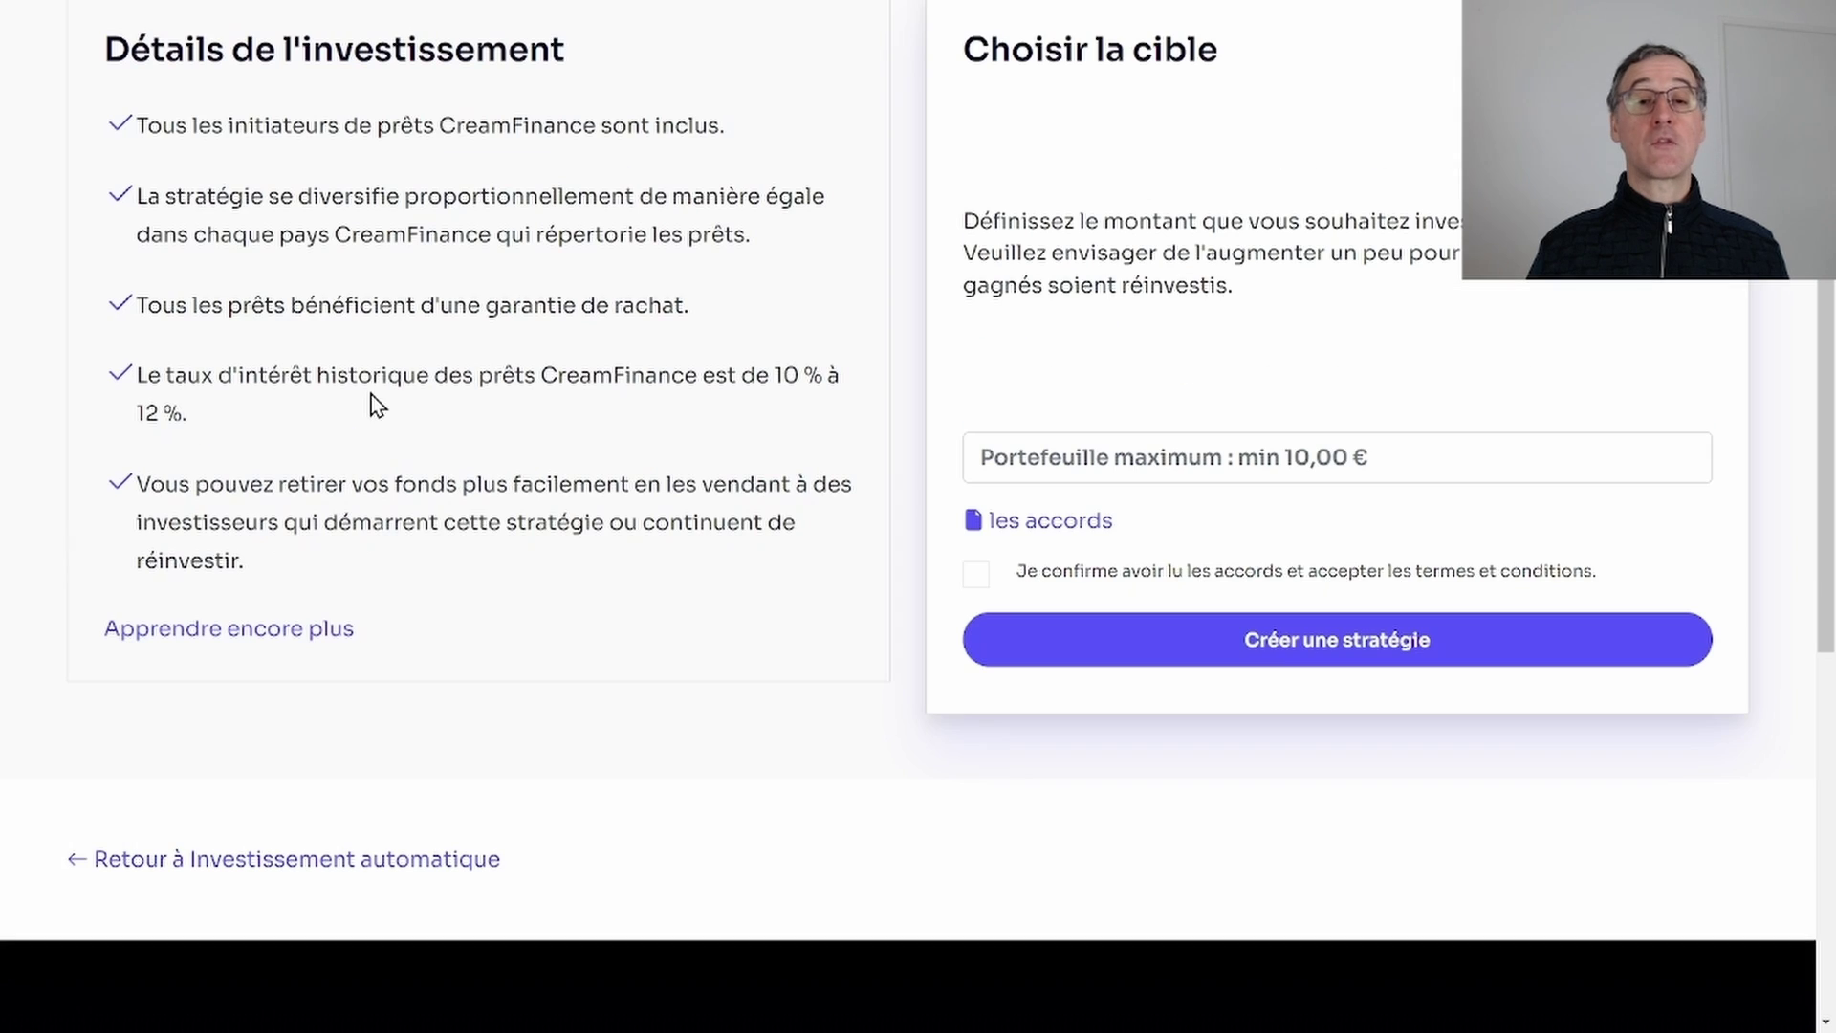
pyautogui.click(1389, 464)
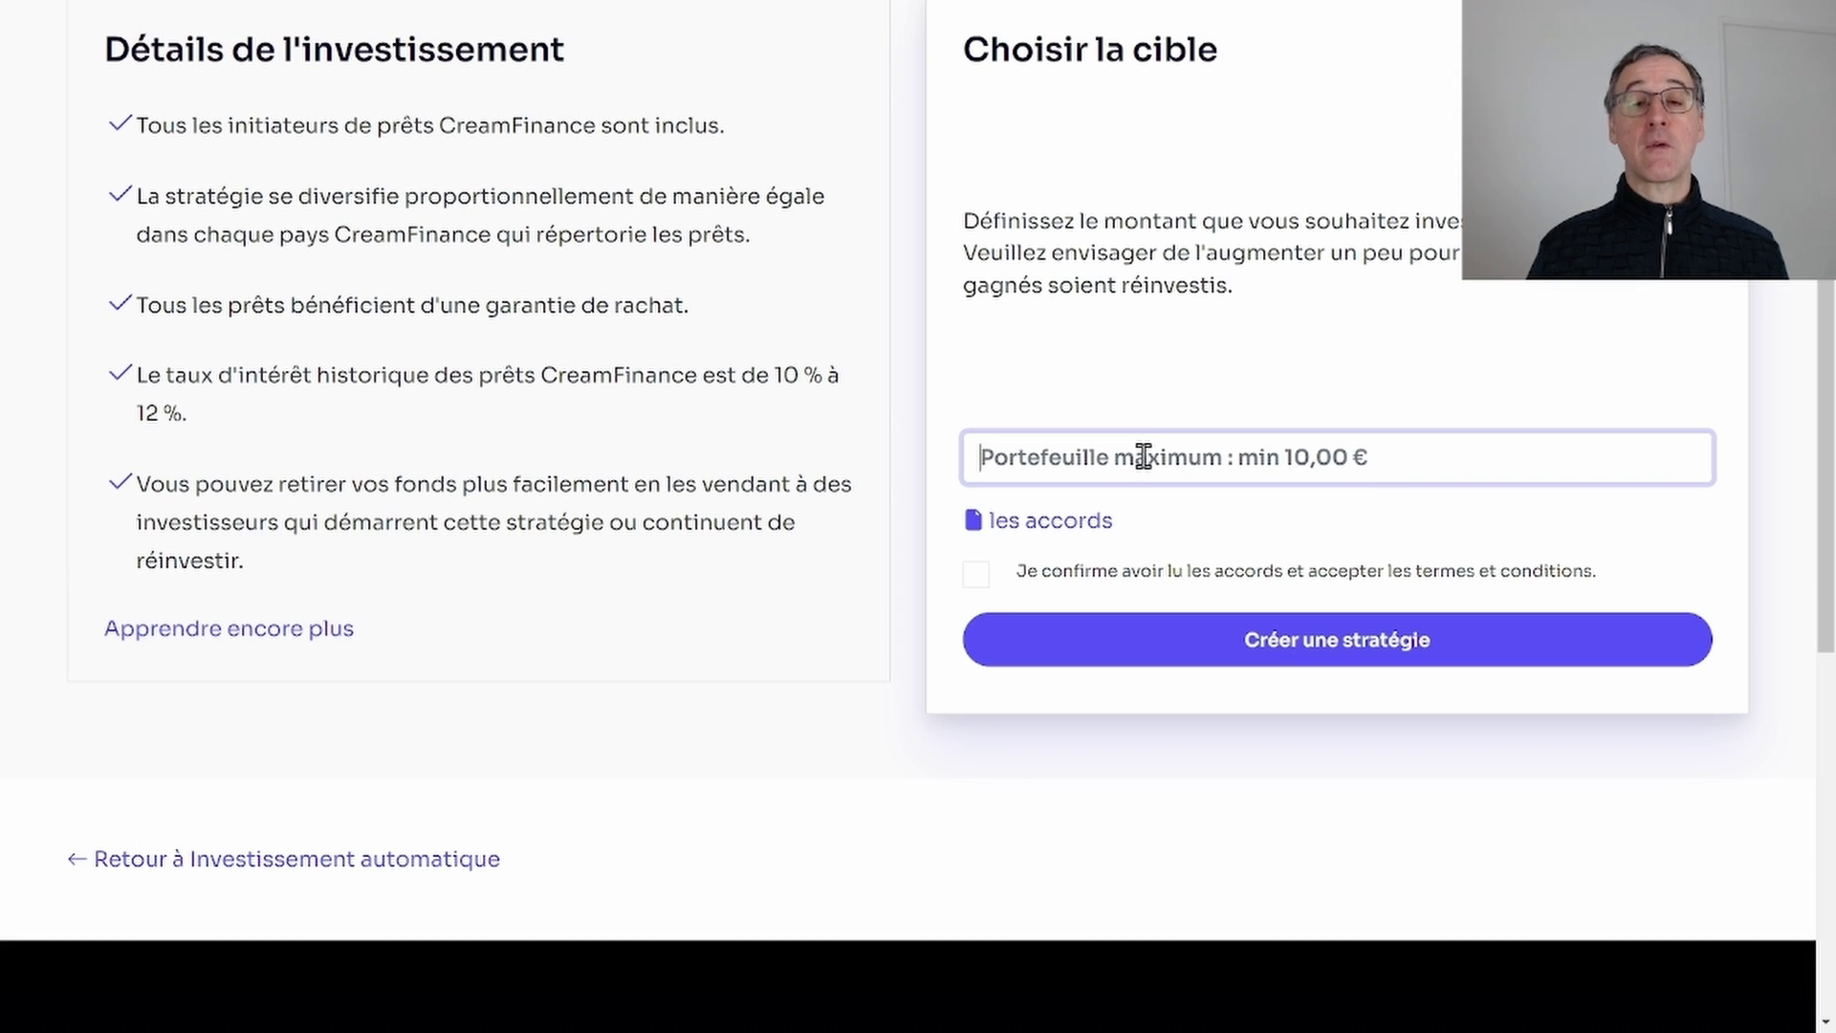
pyautogui.click(1197, 641)
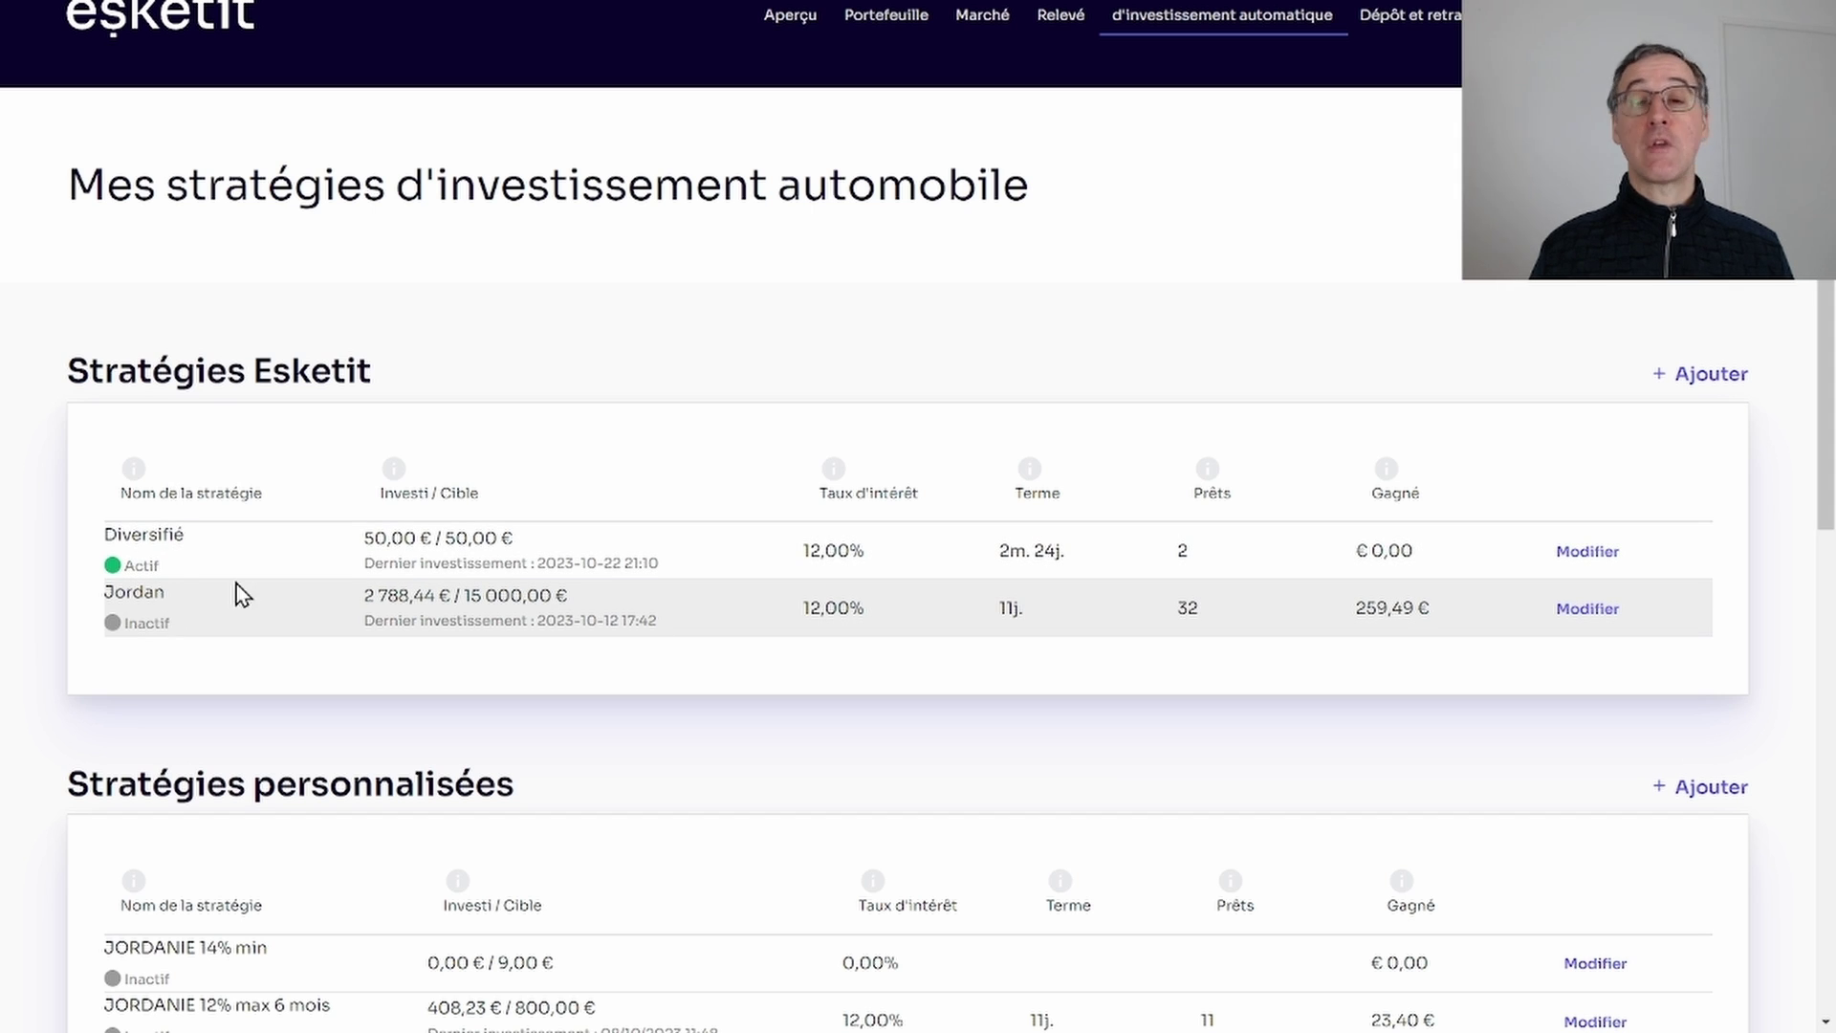
# Look over the Diversifié strategy and the lists of Esketit and custom strategies.
pyautogui.click(1584, 555)
pyautogui.scroll(-1, 1582, 559)
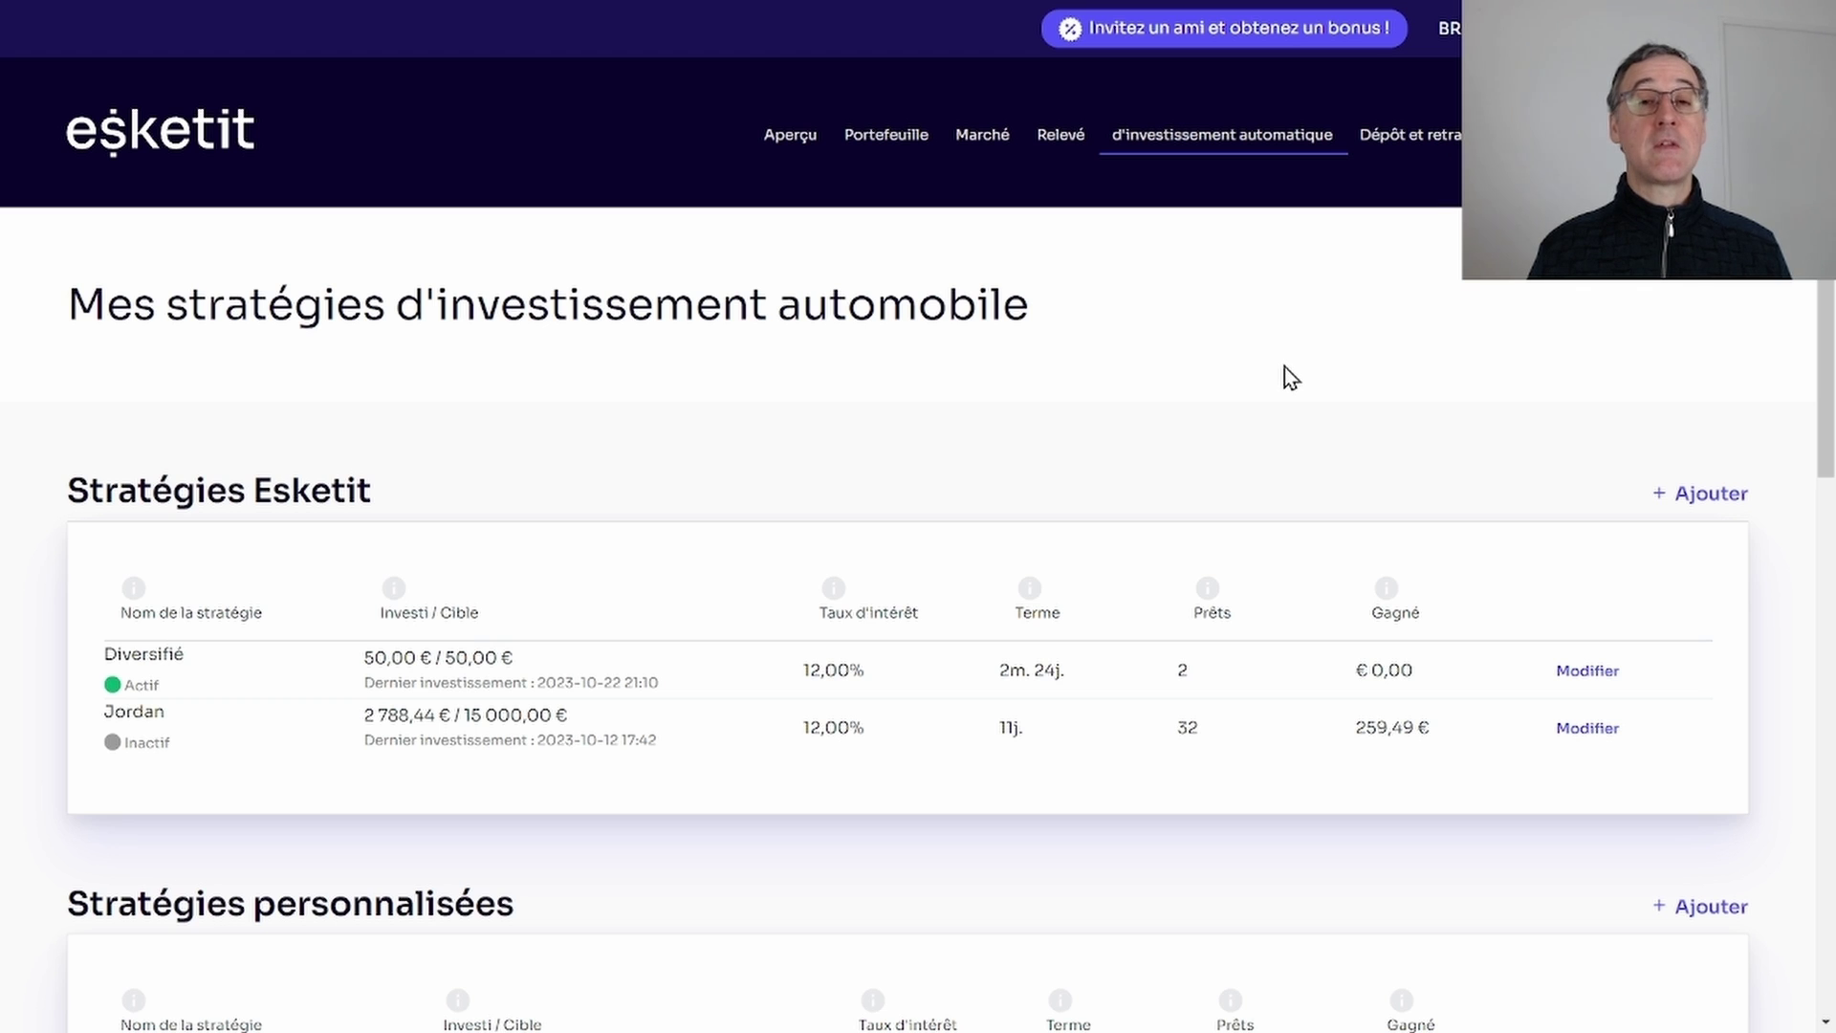
pyautogui.scroll(-5, 1284, 368)
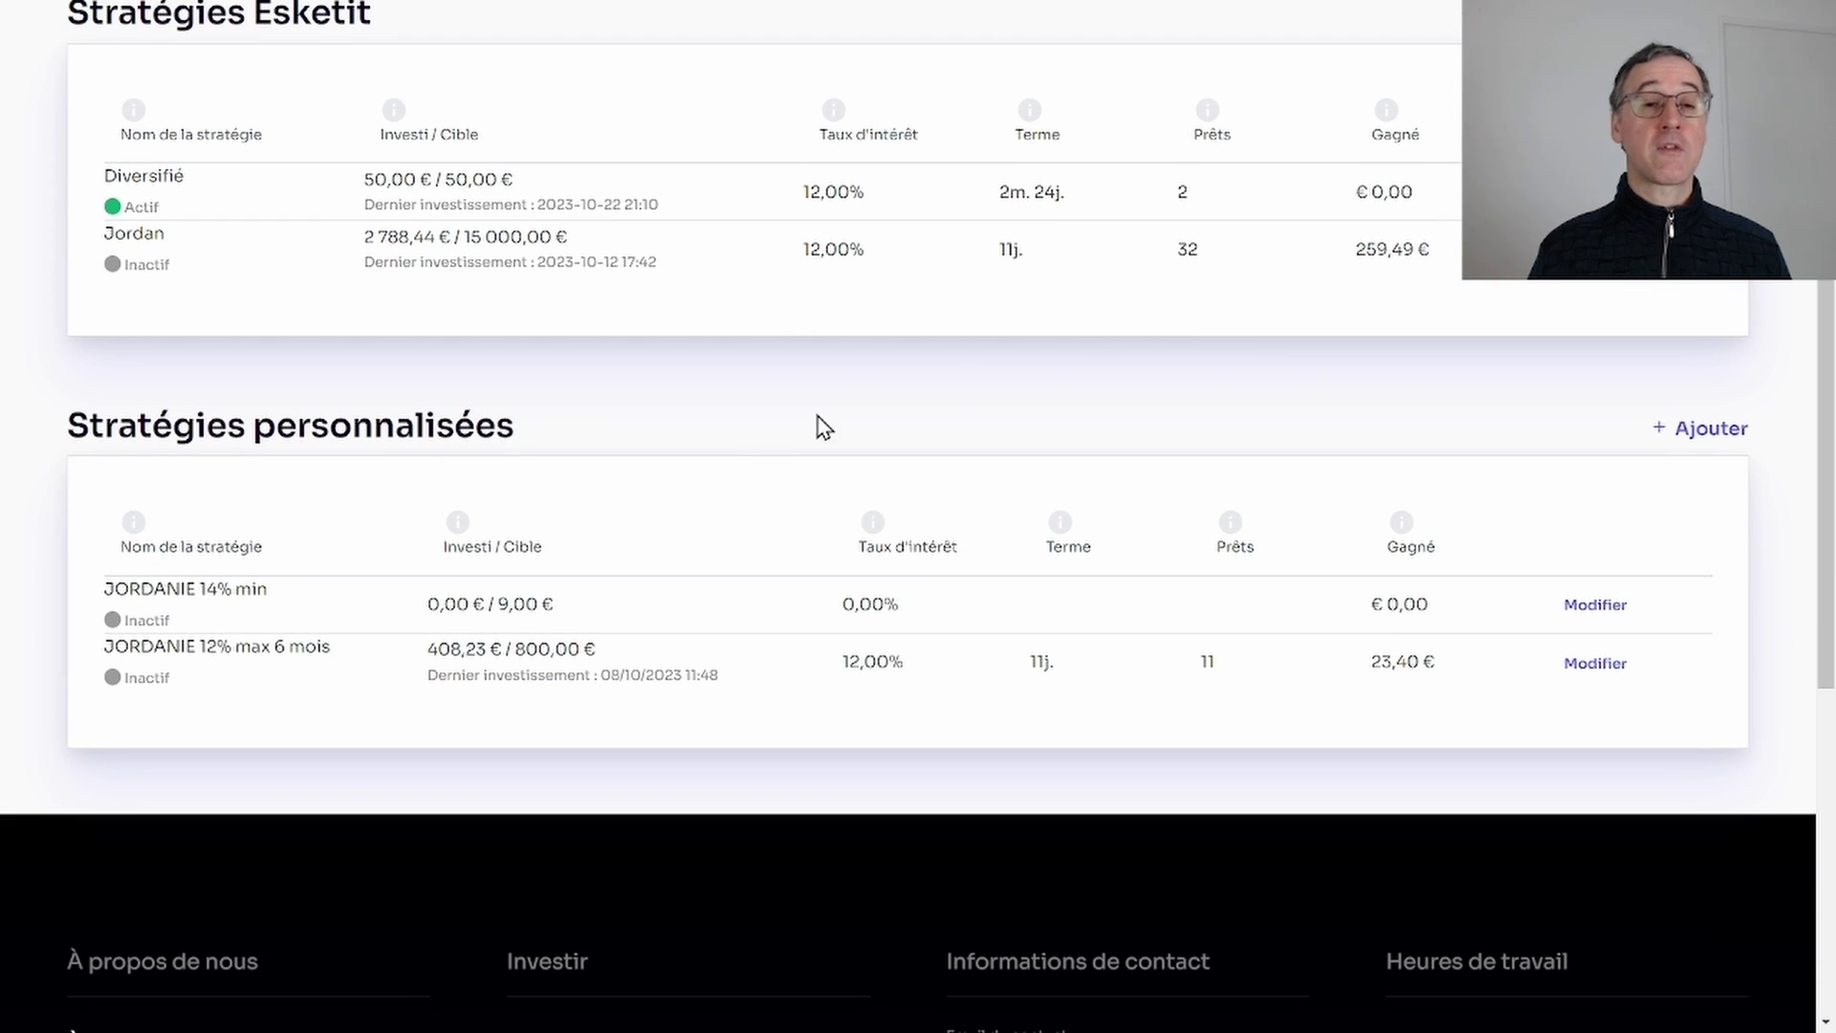
# Open the form for a new custom strategy and examine its name, portfolio size, loan investment, interest rate and remaining term fields.
pyautogui.click(1698, 447)
pyautogui.scroll(-3, 1701, 451)
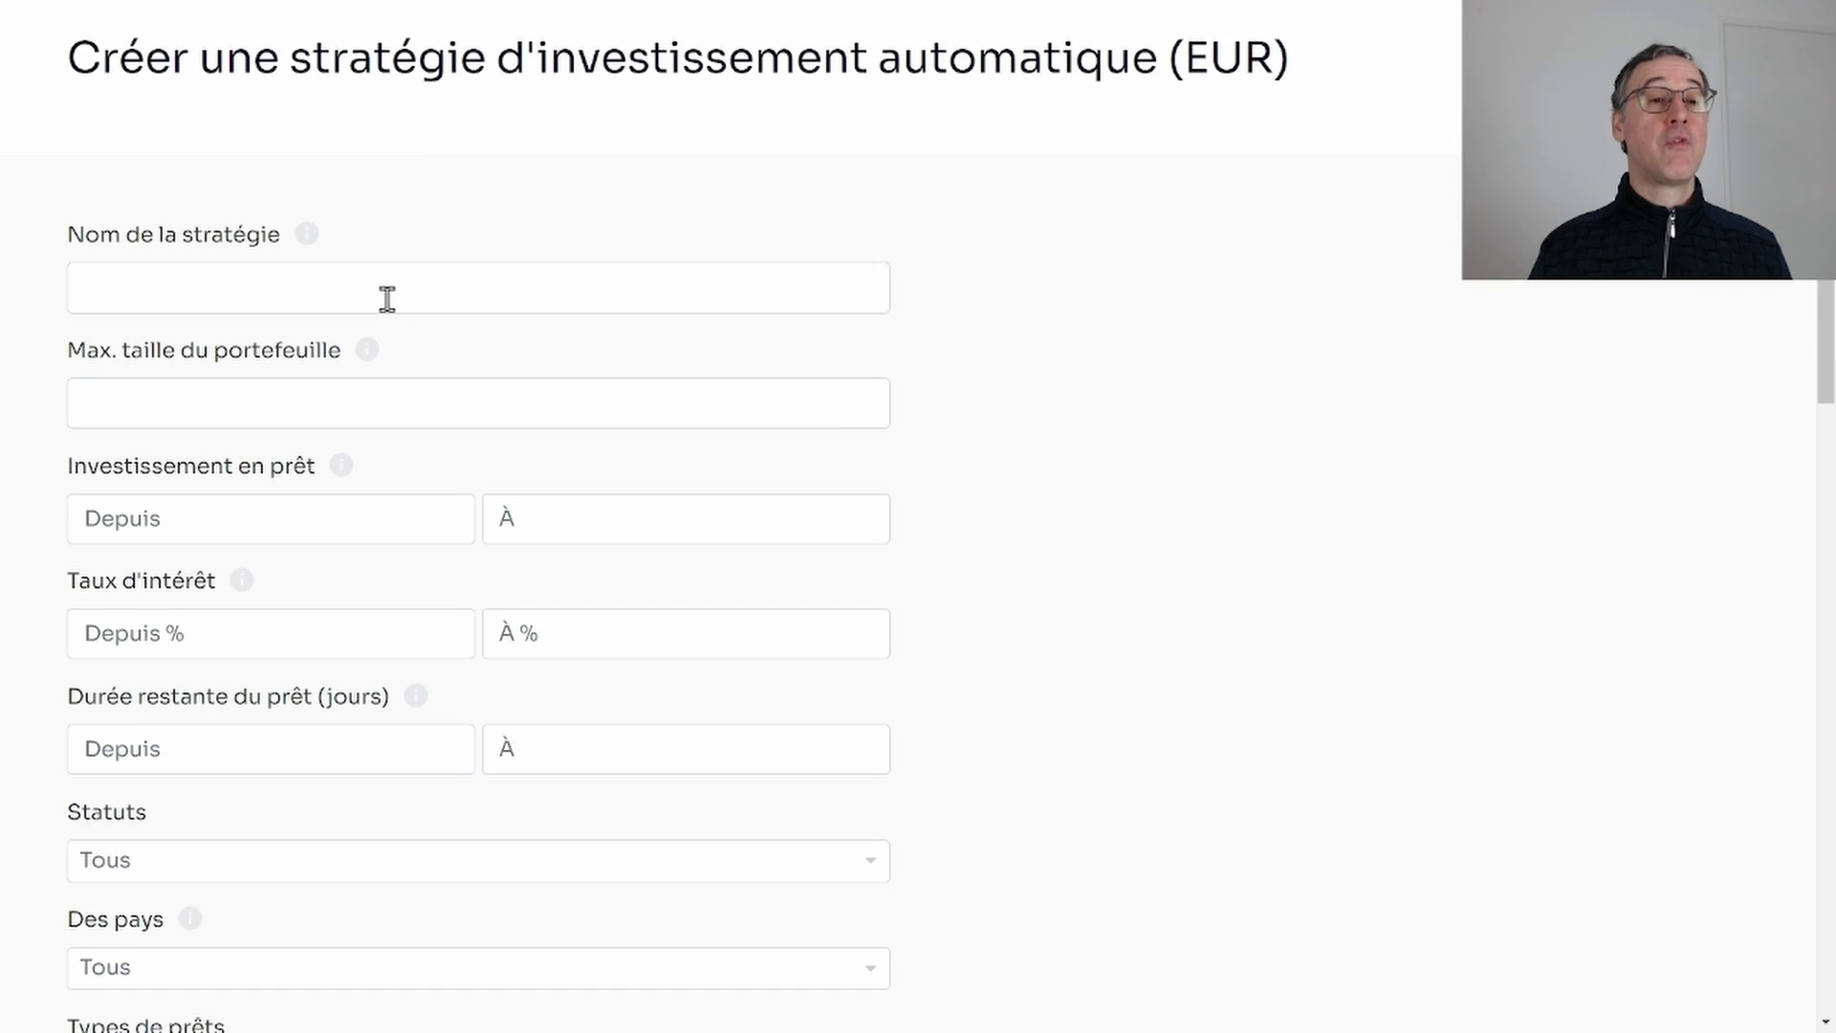
pyautogui.scroll(-1, 372, 292)
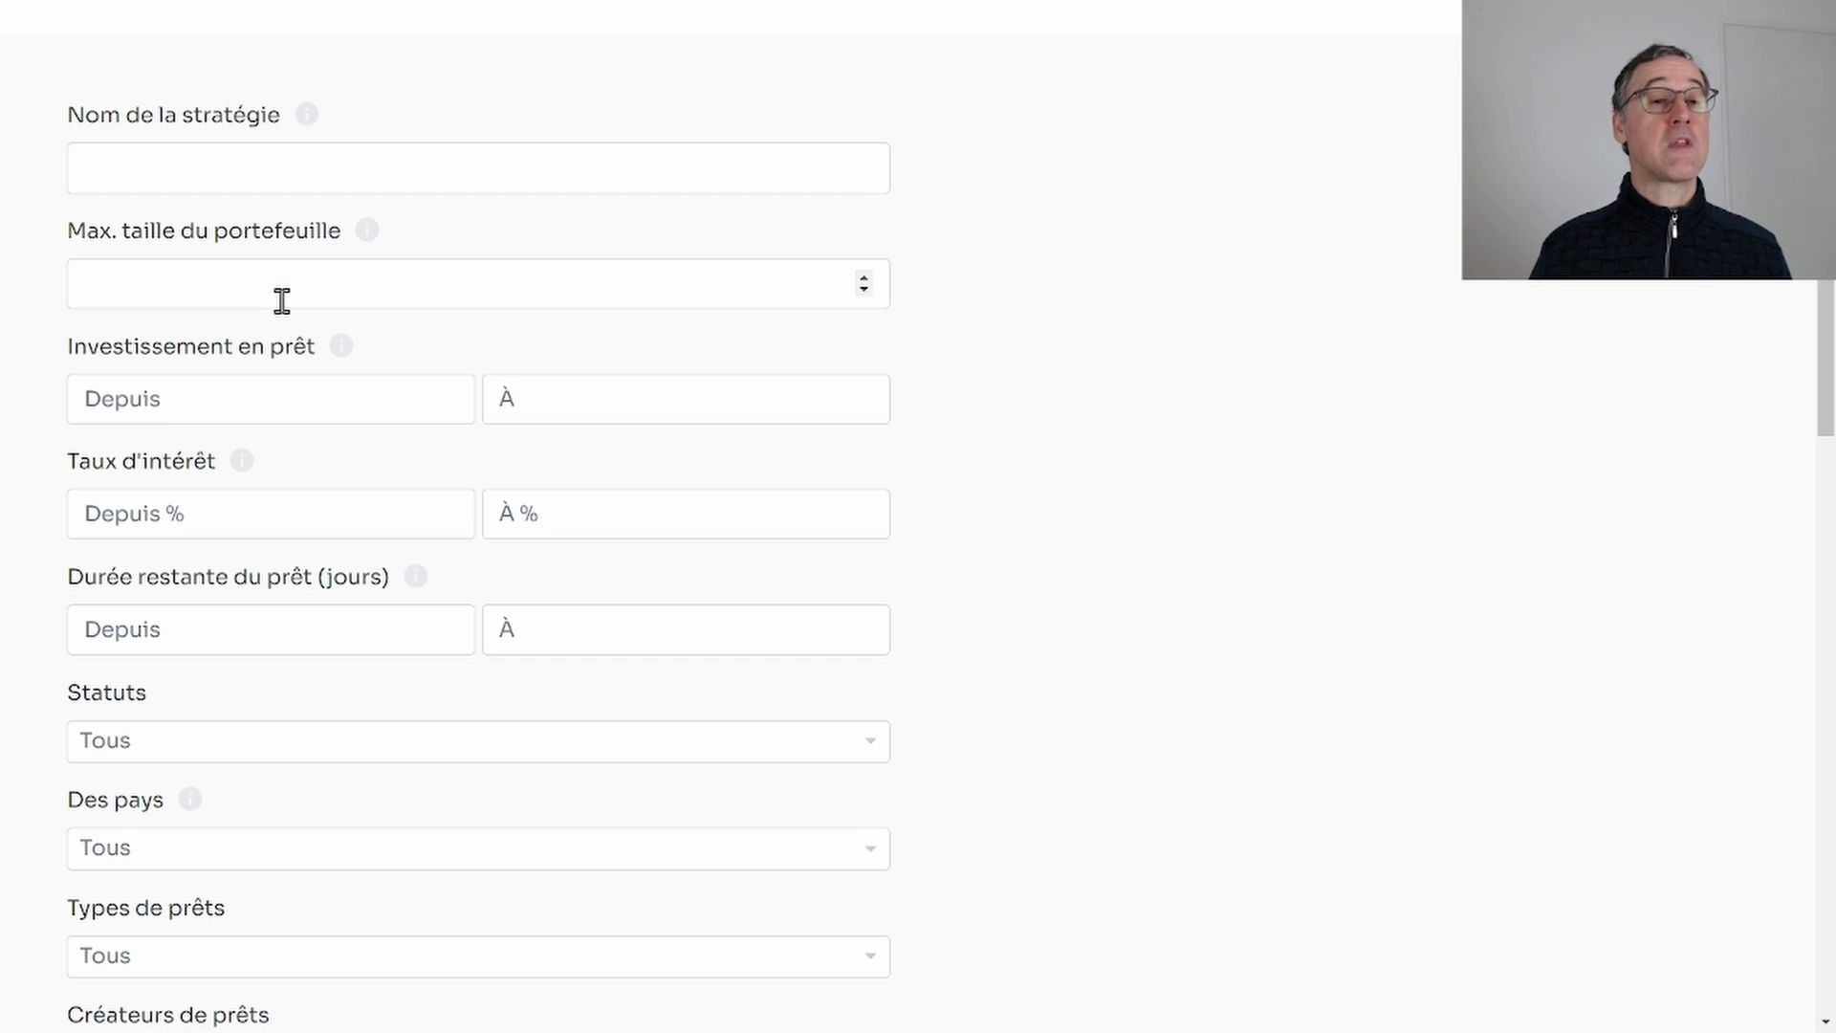
pyautogui.scroll(-1, 282, 301)
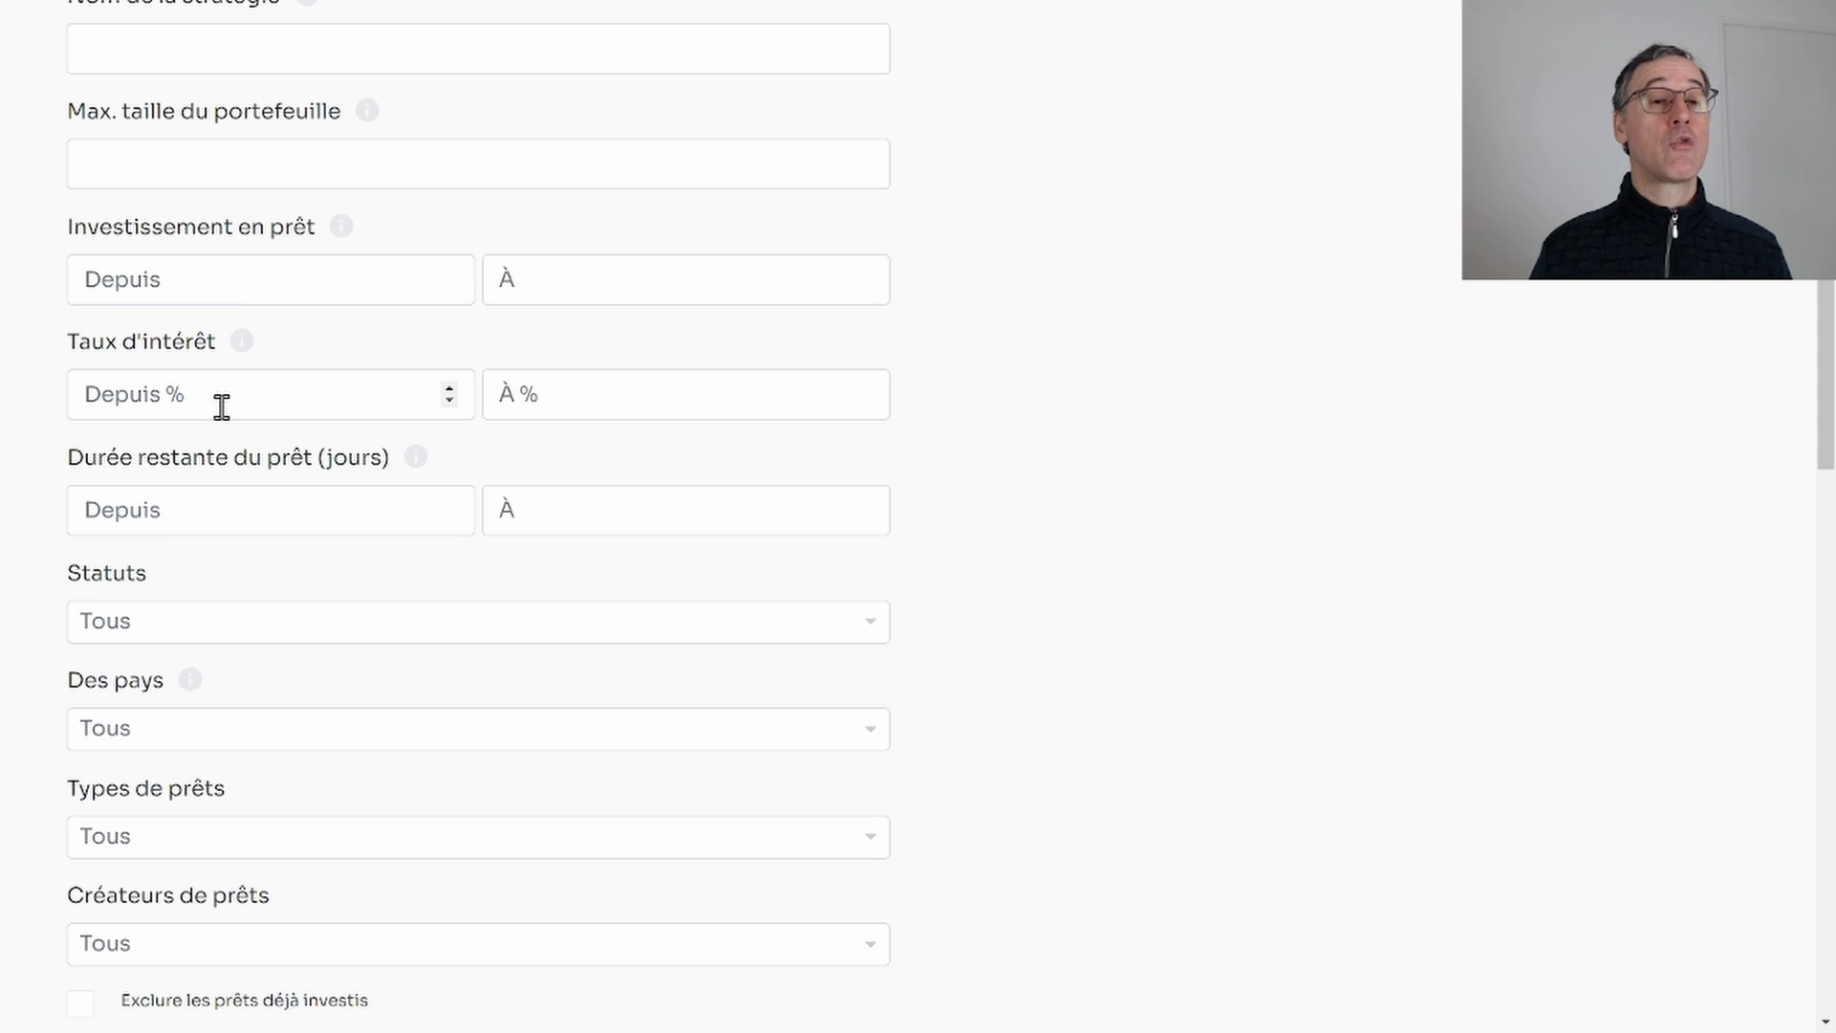
pyautogui.scroll(-1, 642, 421)
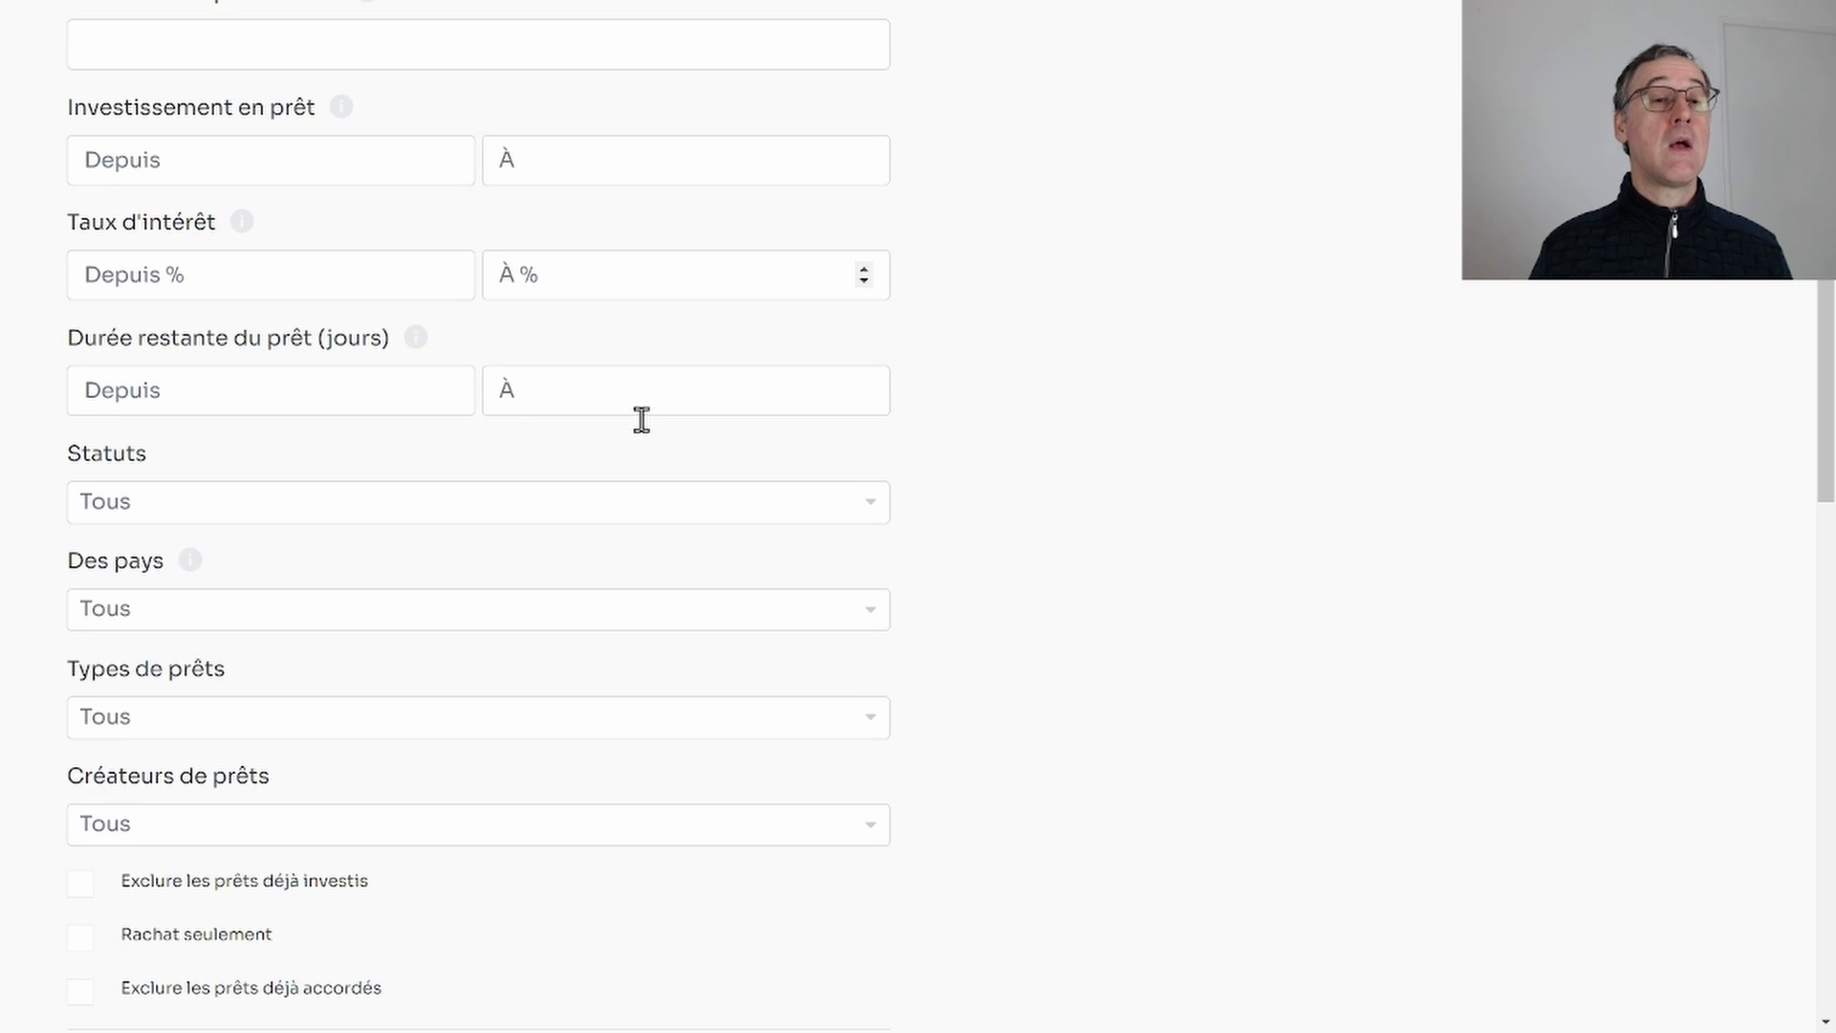
# Examine the form's status and loan originator choices, exclusion options and activation setting without choosing anything.
pyautogui.scroll(-1, 330, 390)
pyautogui.click(322, 387)
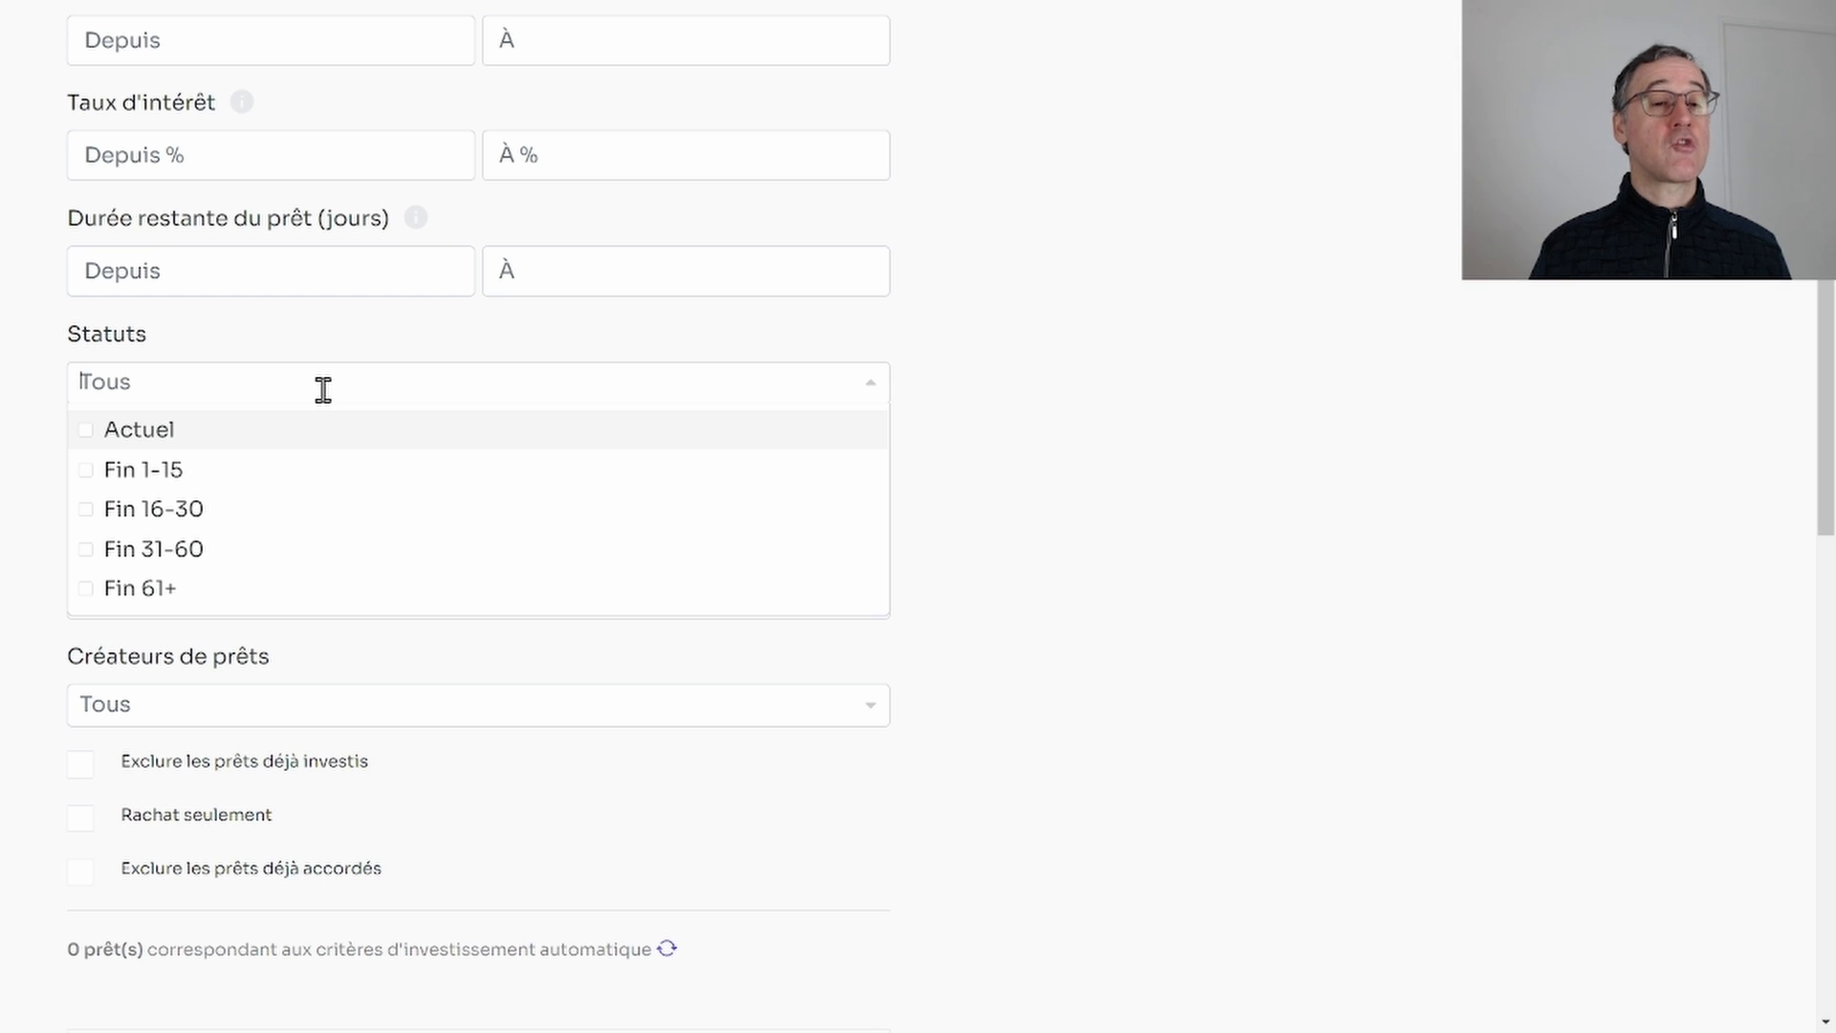
pyautogui.click(7, 373)
pyautogui.scroll(-1, 8, 375)
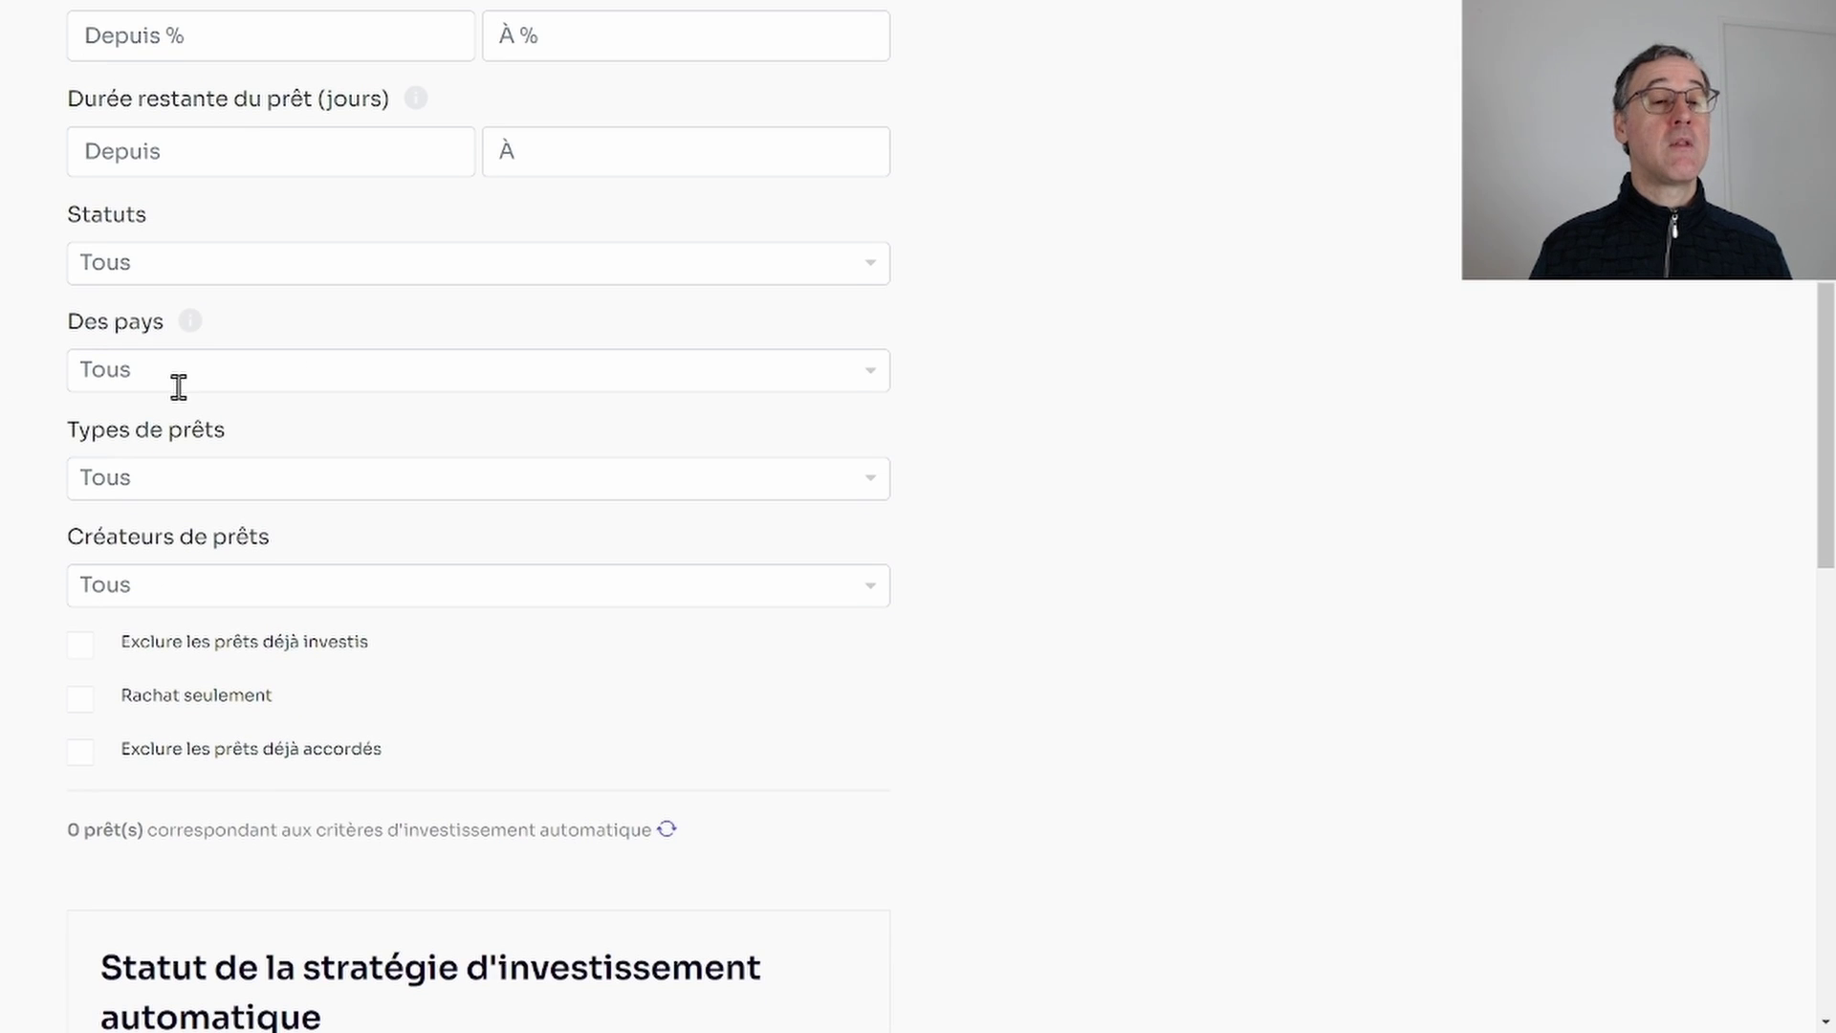
pyautogui.scroll(-1, 179, 387)
pyautogui.click(177, 461)
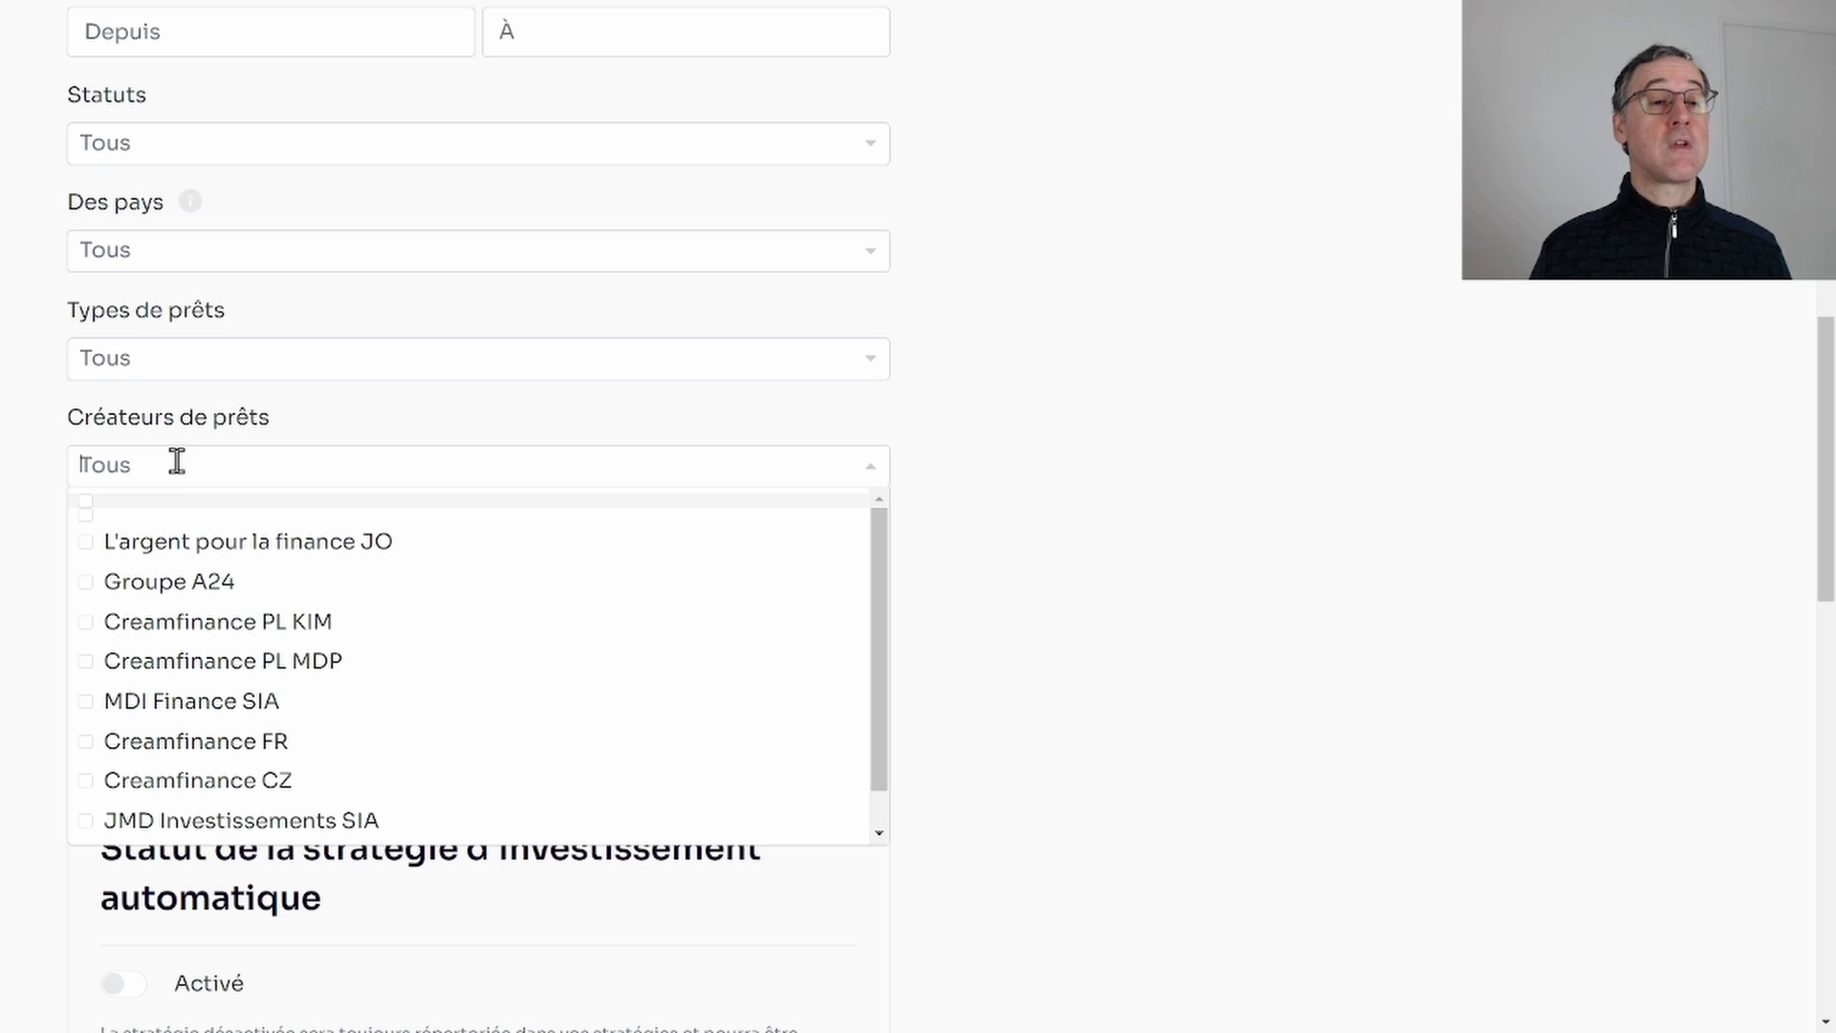
pyautogui.click(8, 470)
pyautogui.scroll(-5, 10, 473)
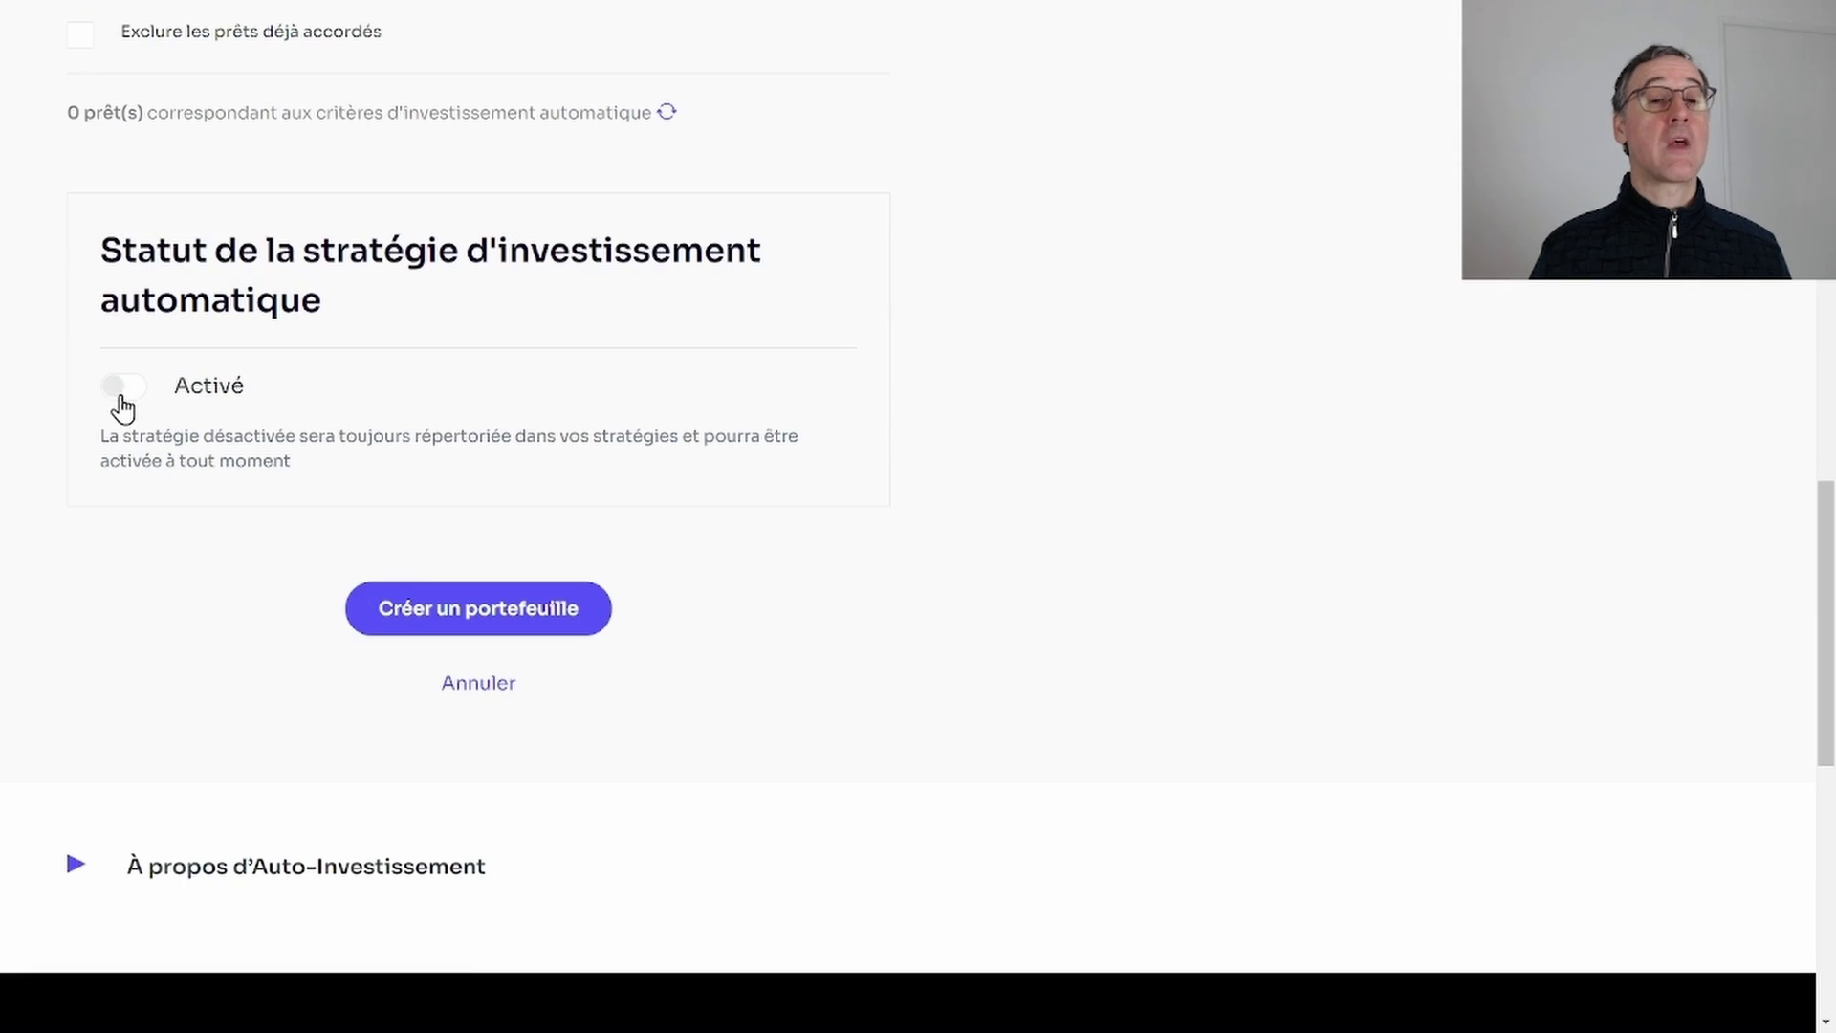
pyautogui.click(590, 623)
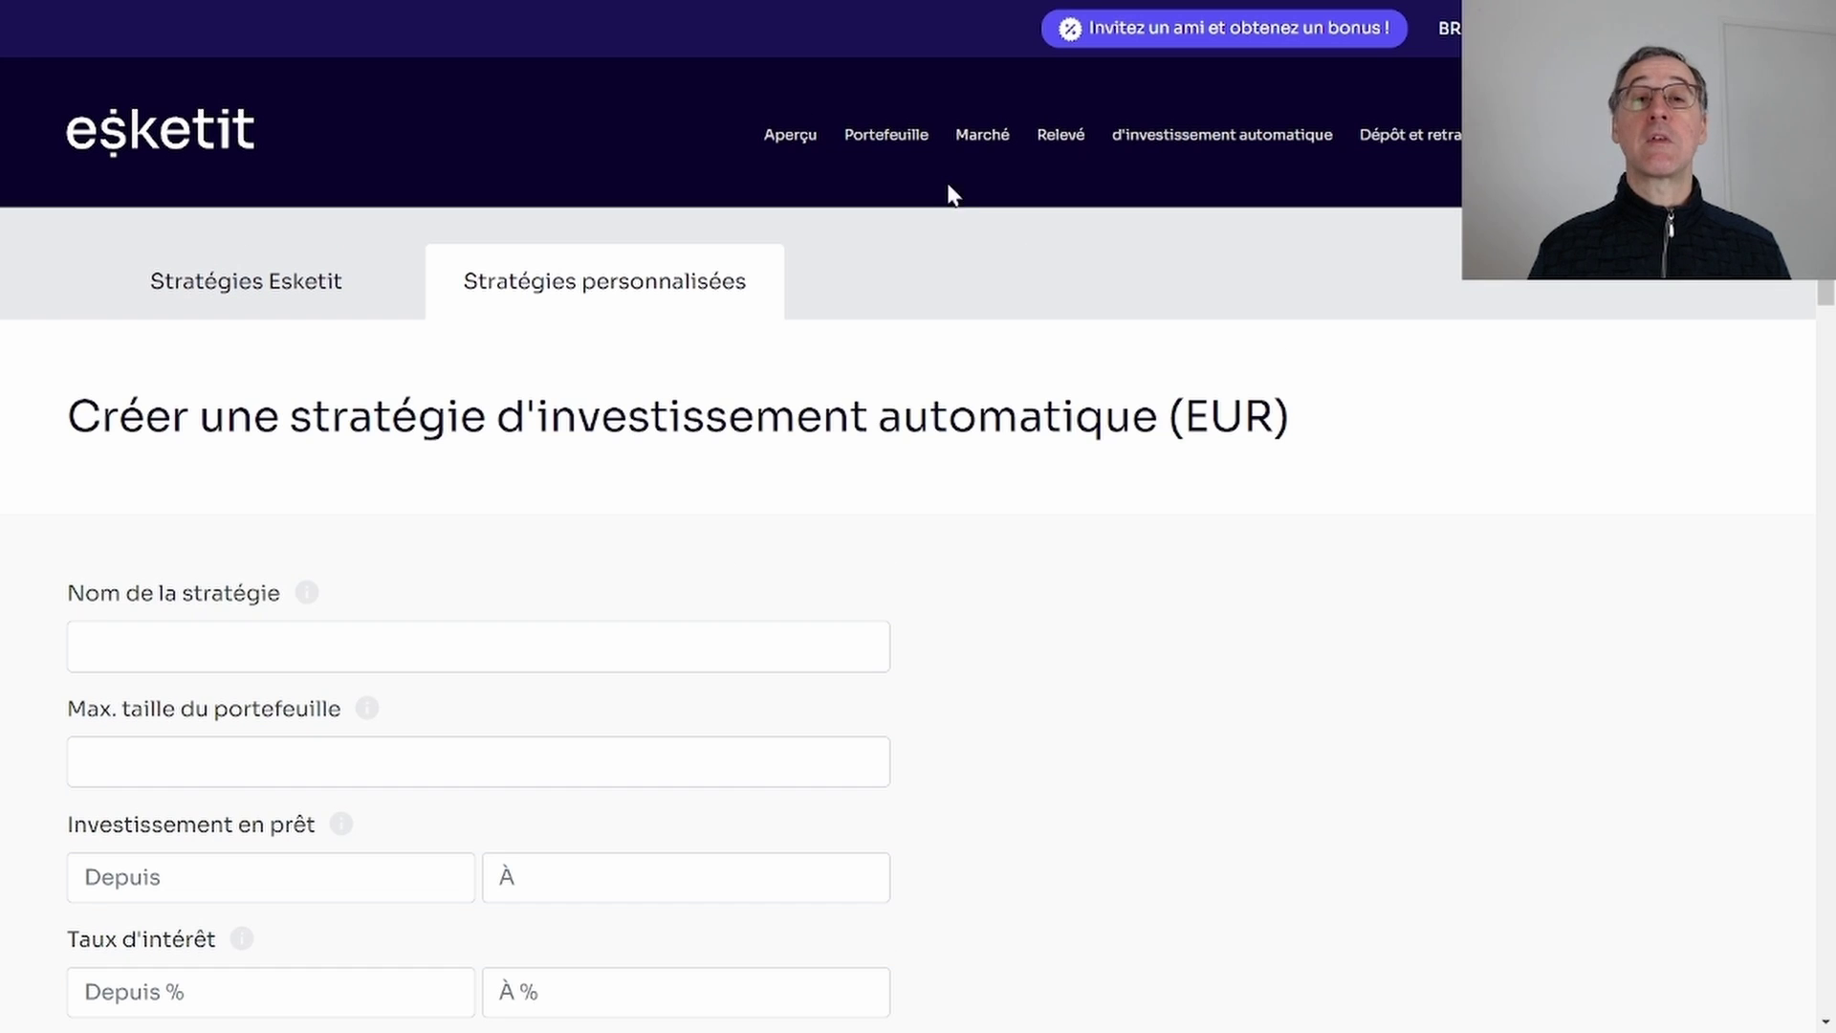
# View the account overview and open the portfolio's list of investments.
pyautogui.click(826, 145)
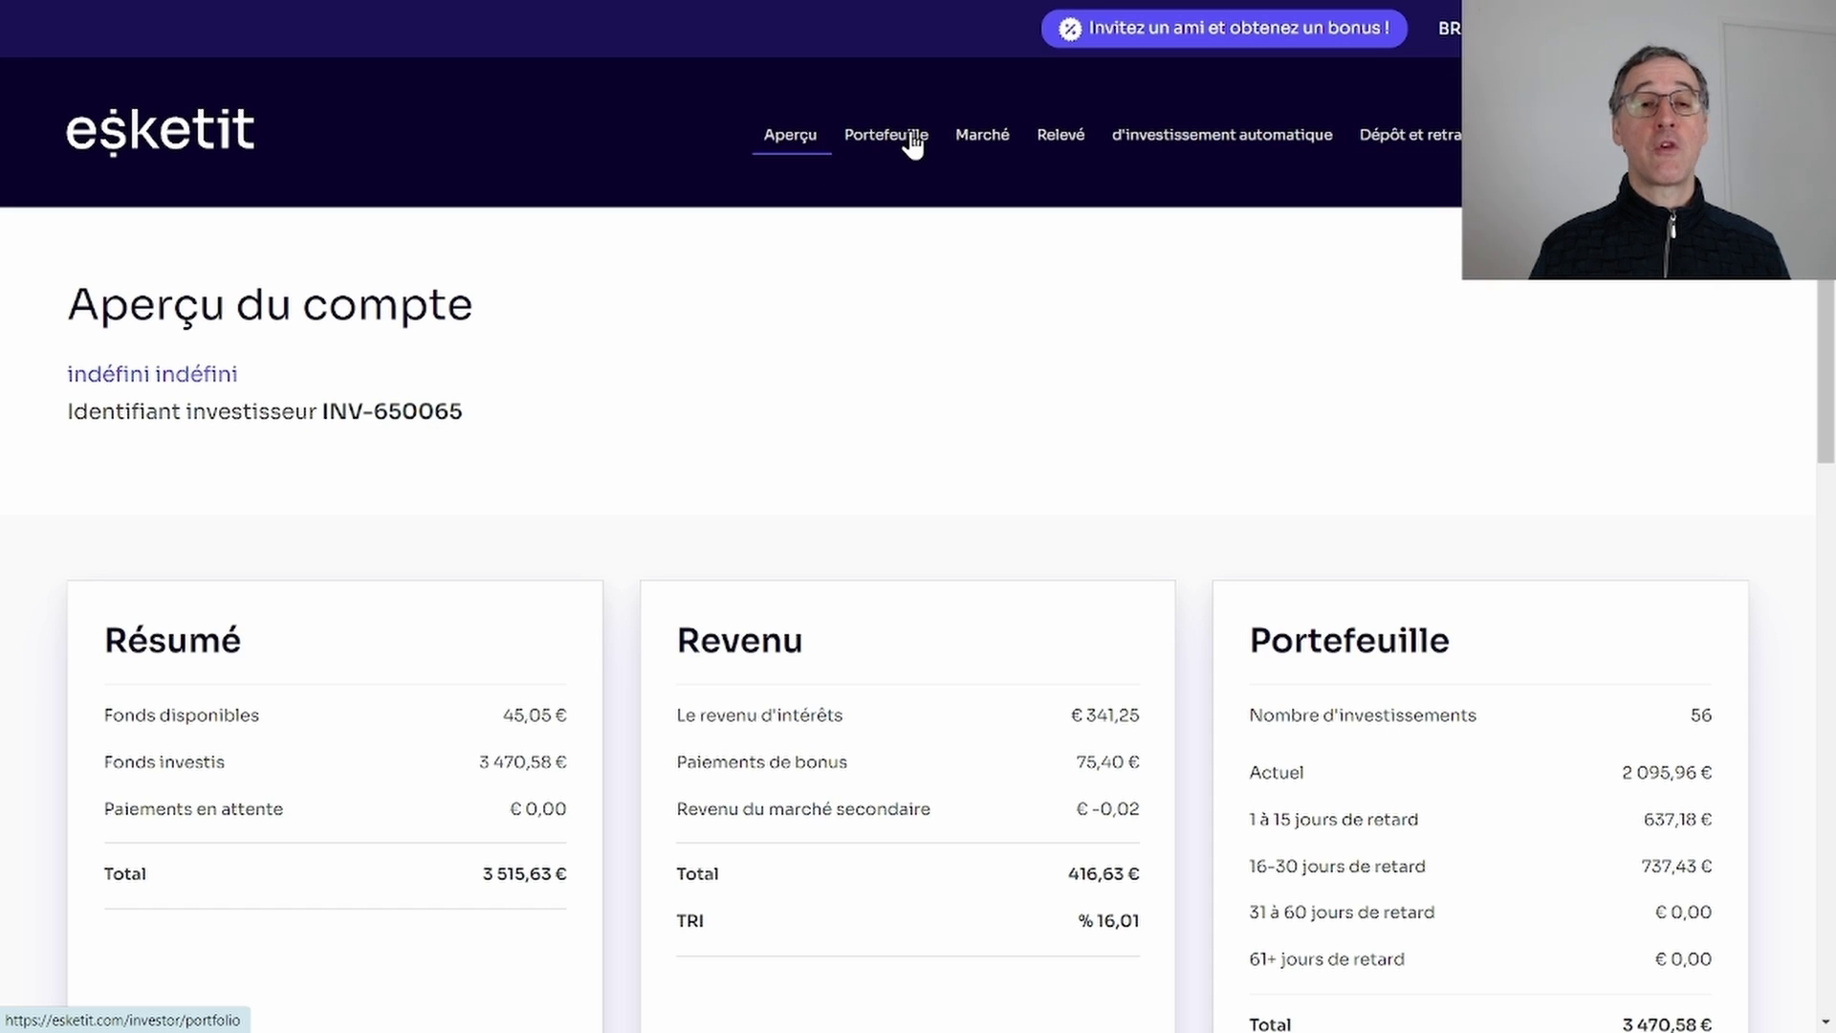
pyautogui.click(913, 143)
pyautogui.scroll(-1, 877, 214)
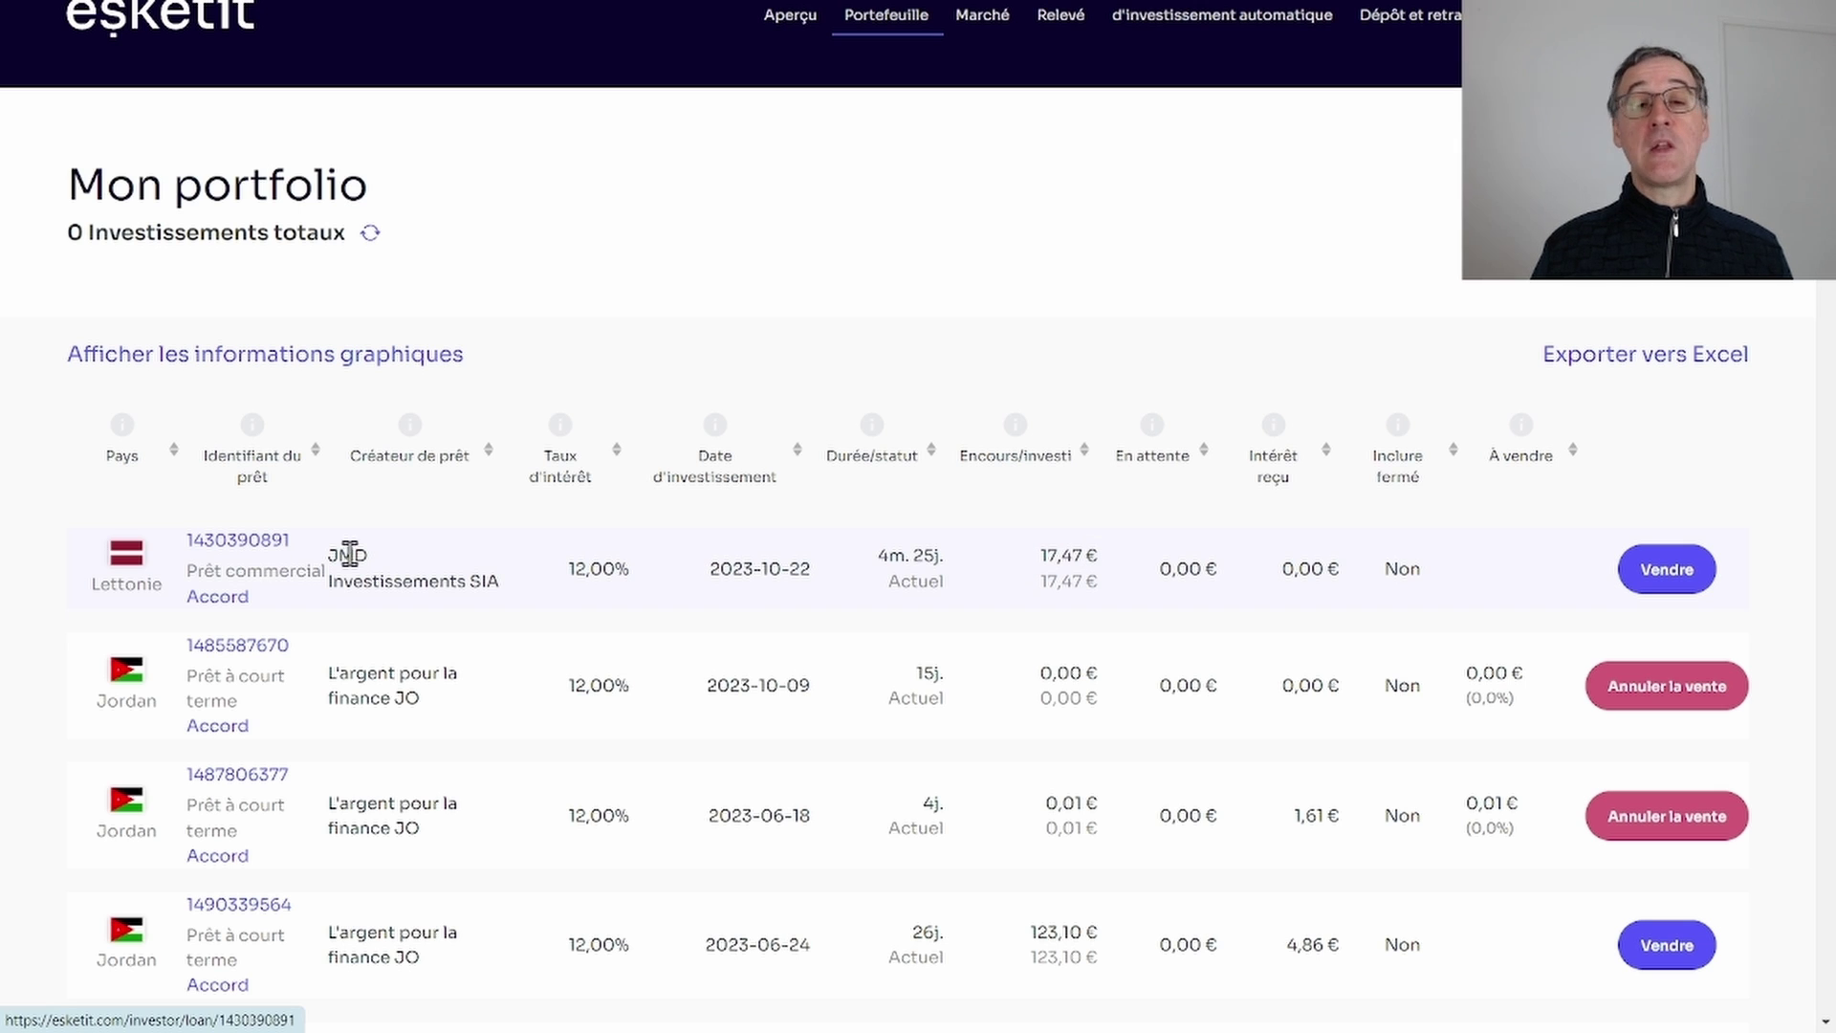
# Check the discount and premium options for selling the JMD Investissements SIA loan, leaving it unsold.
pyautogui.click(1667, 576)
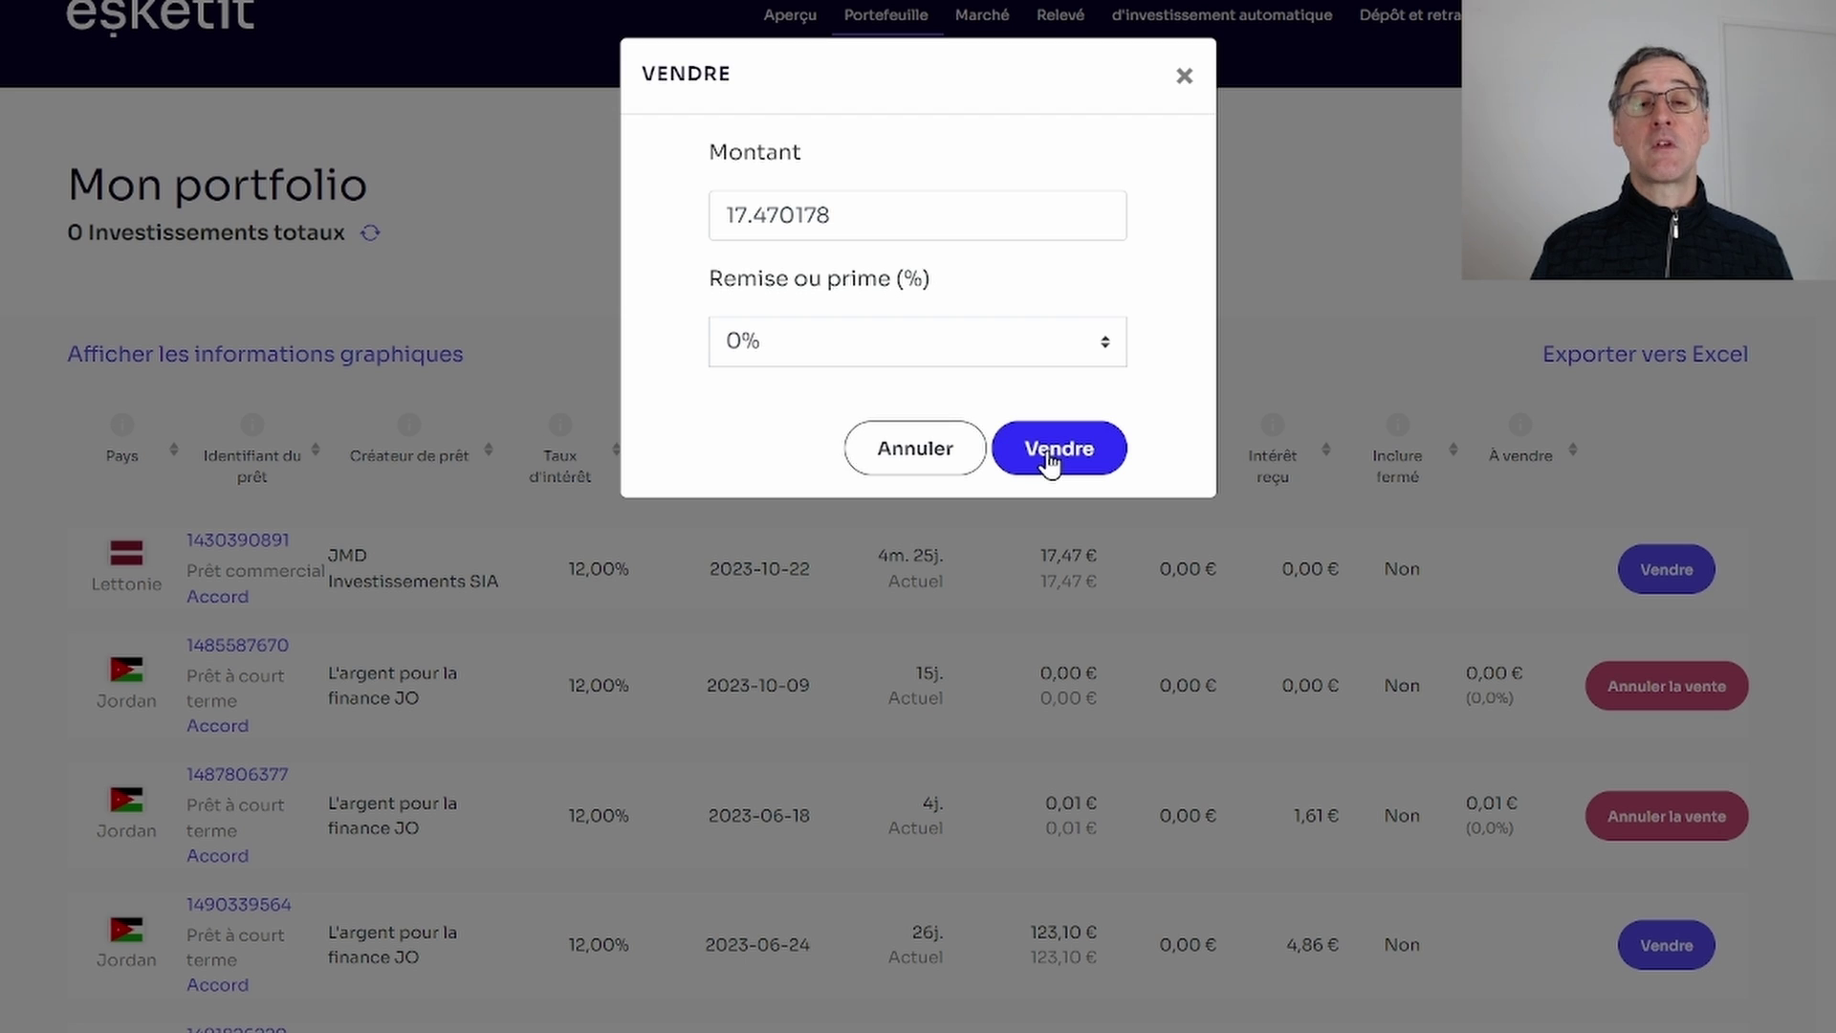
pyautogui.click(1023, 342)
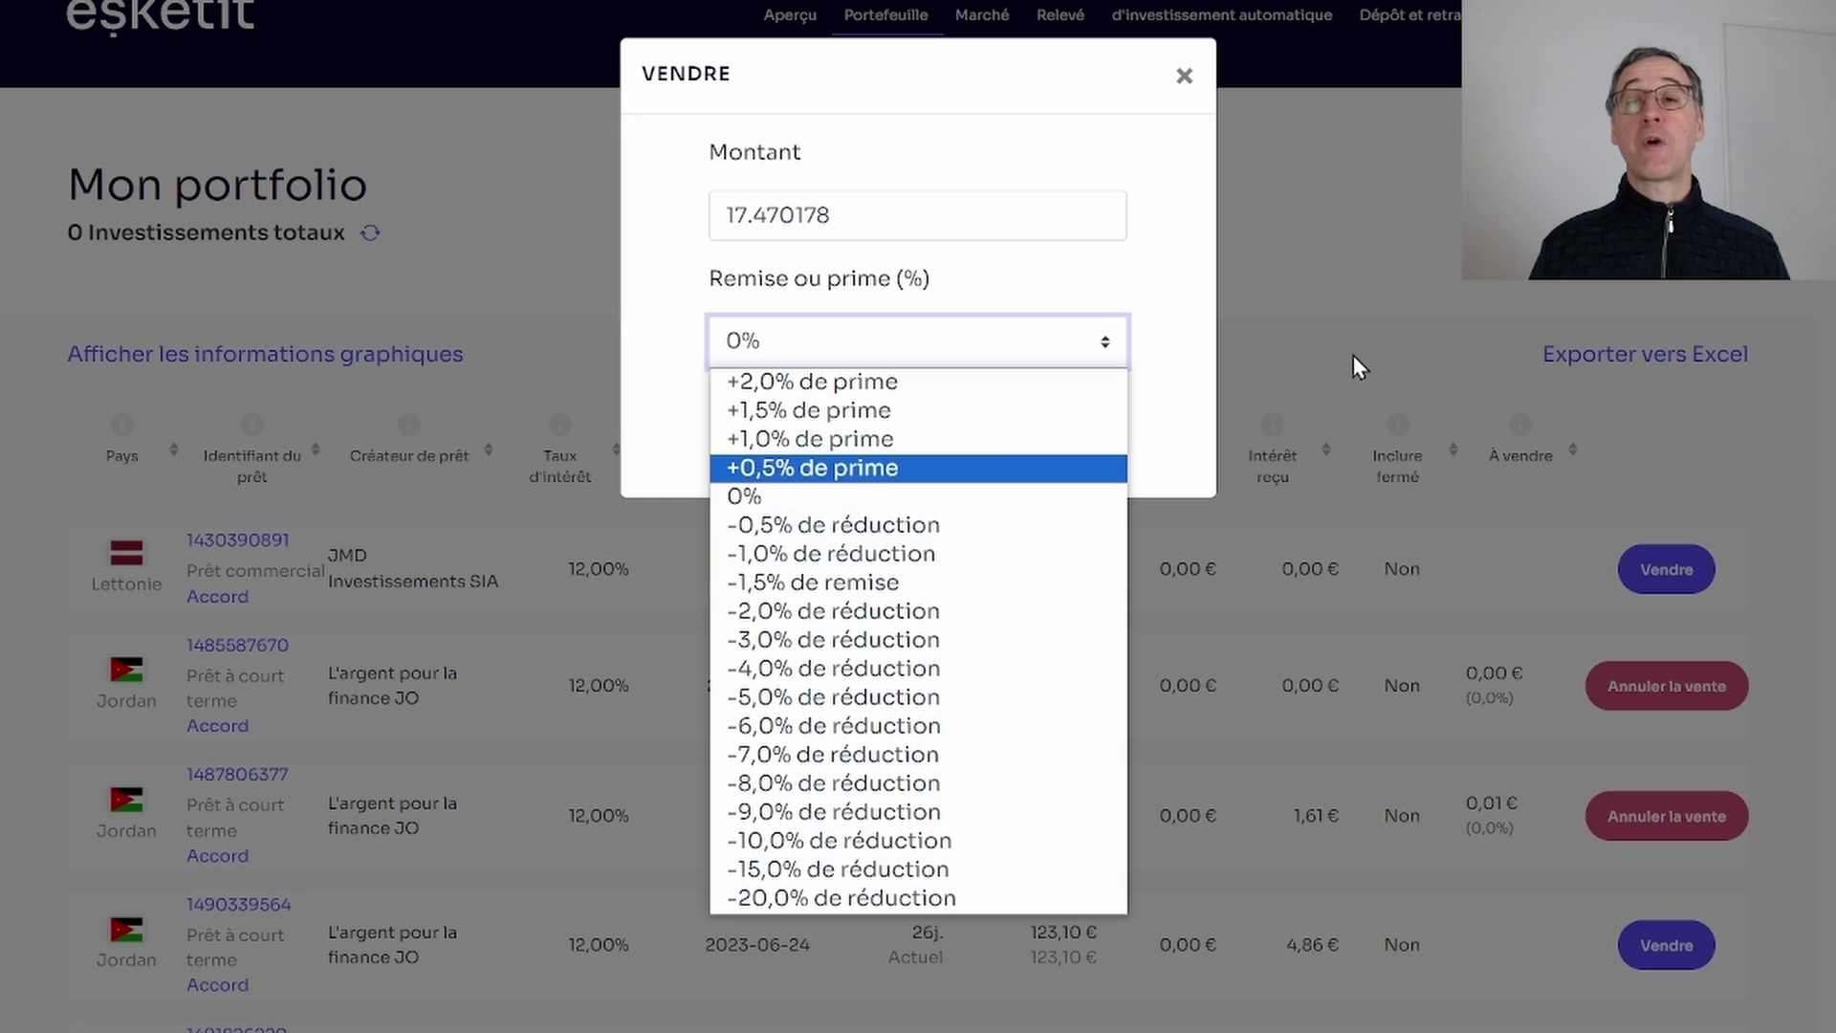
pyautogui.click(1398, 330)
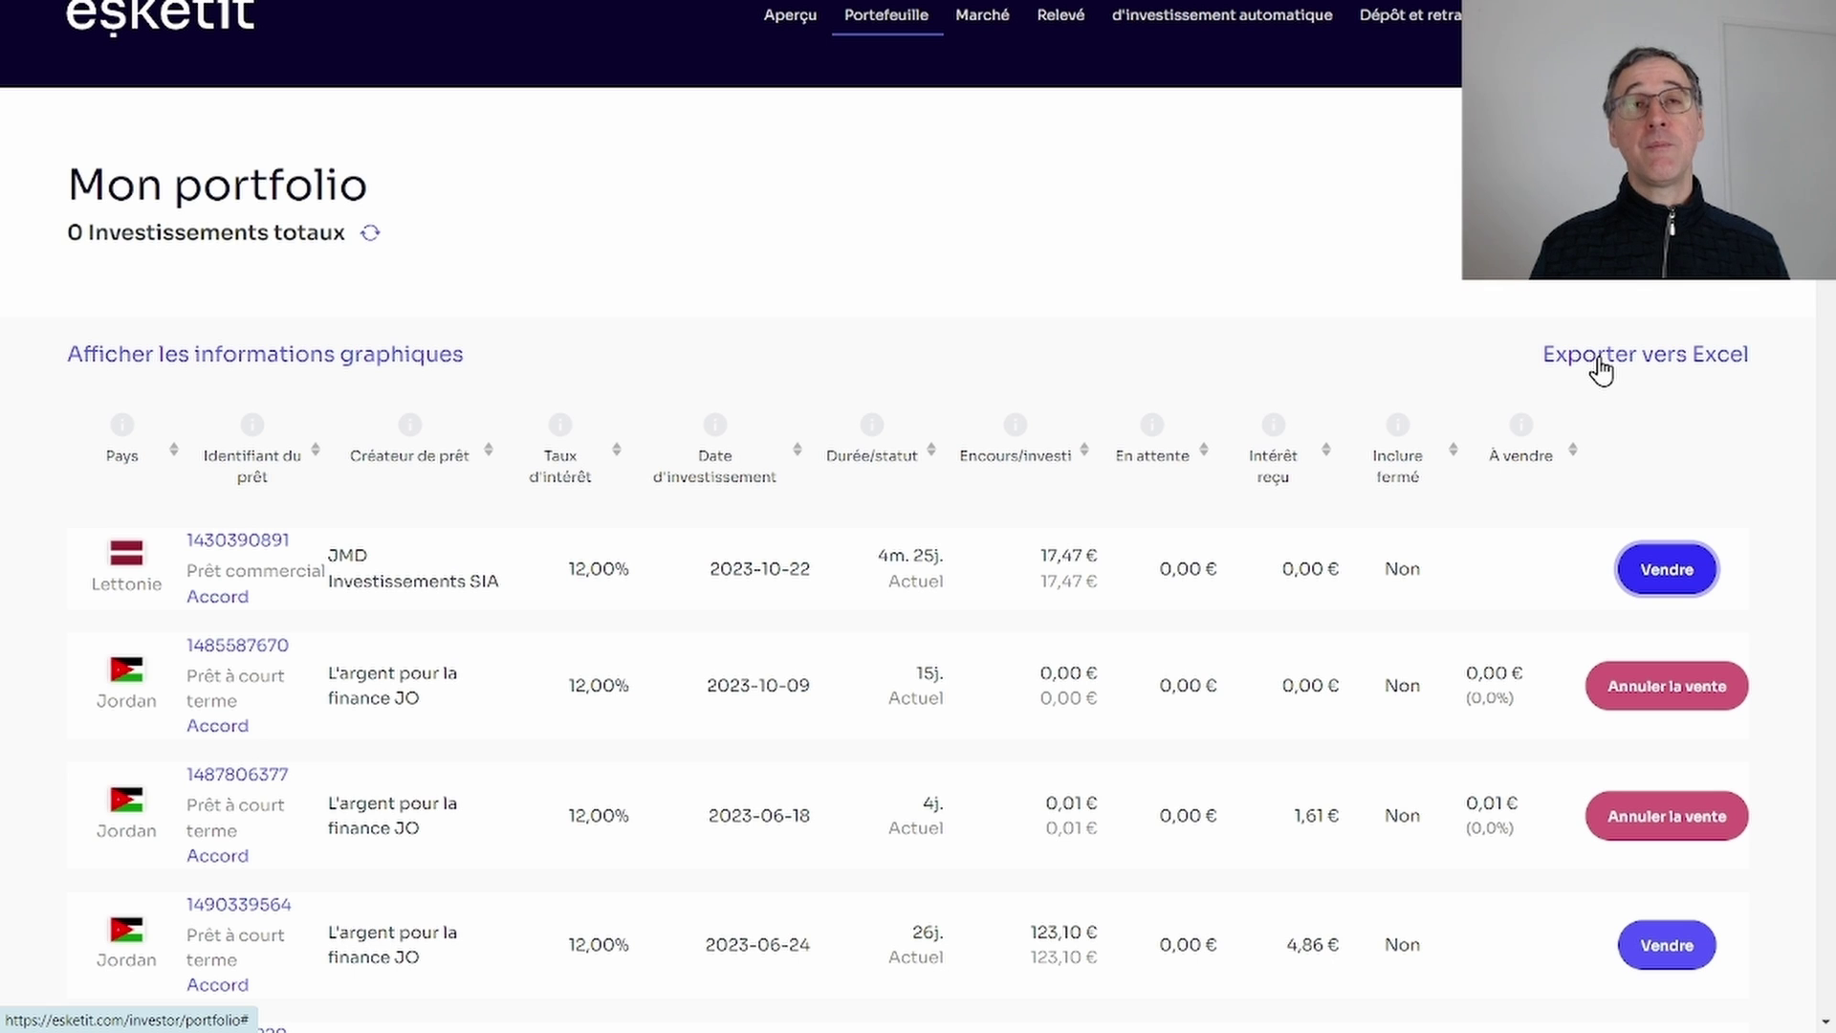
pyautogui.click(231, 545)
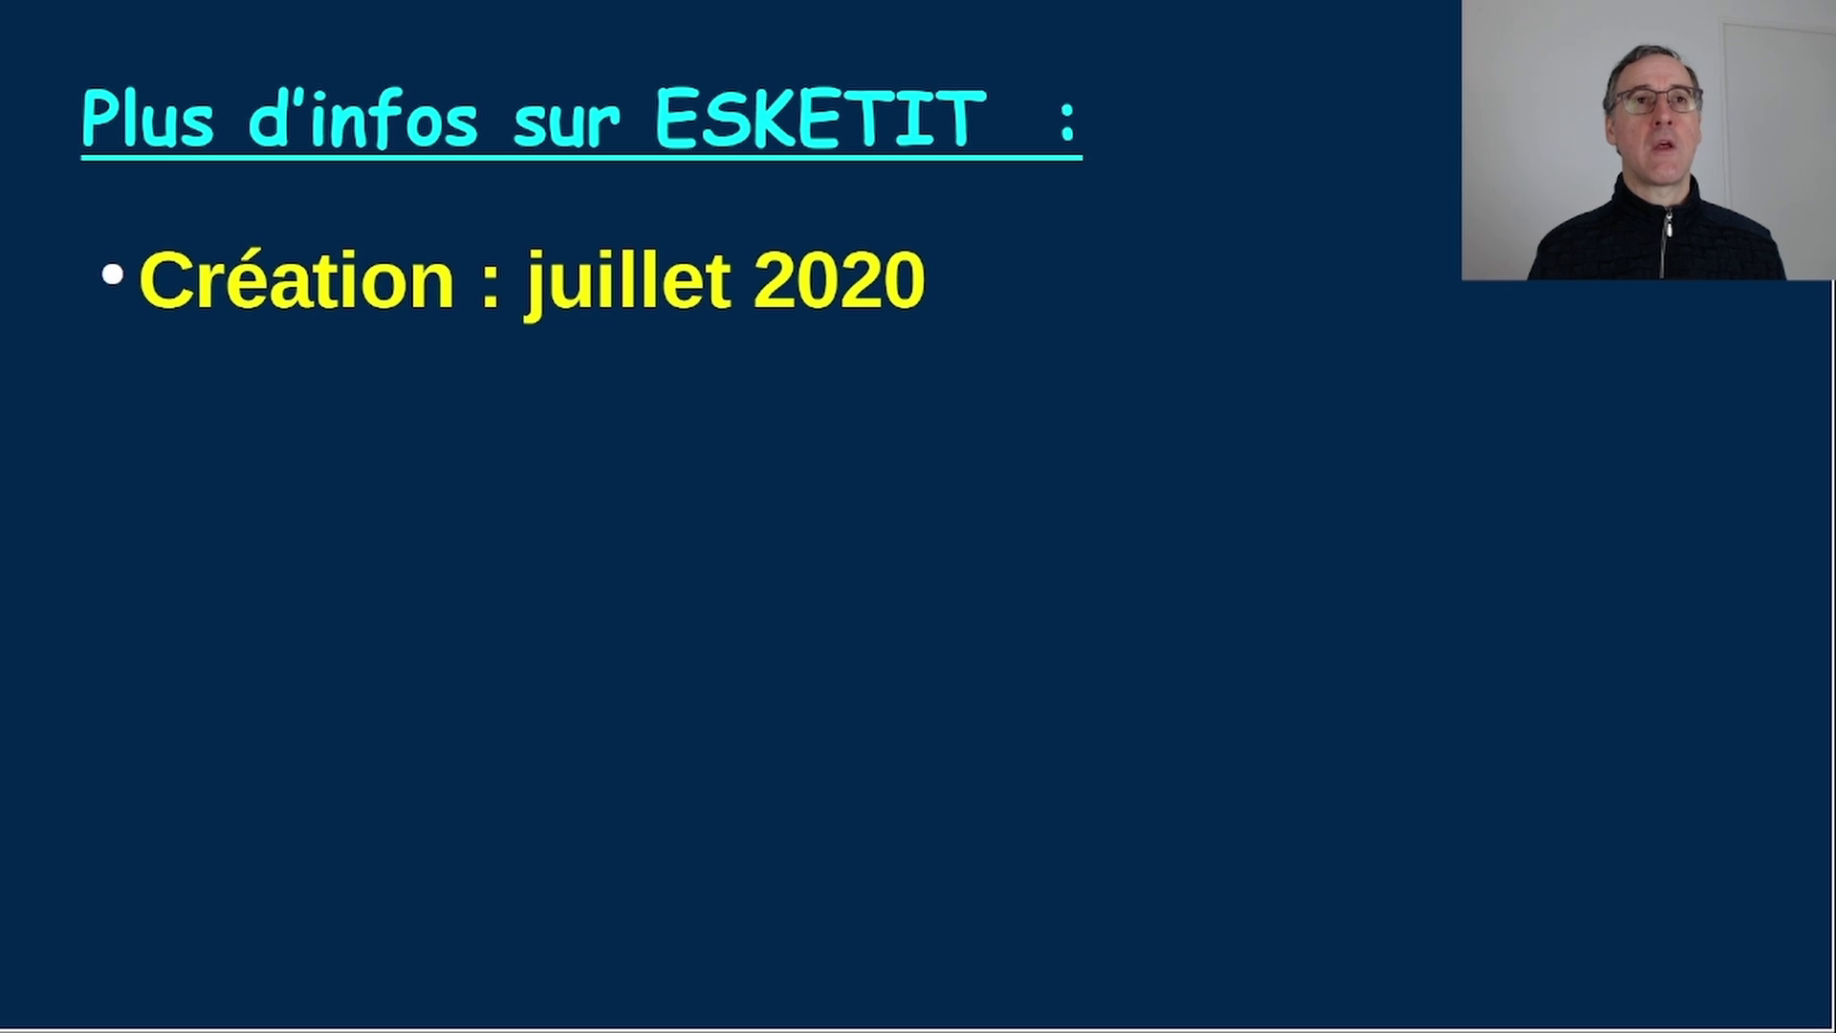
pyautogui.press('Right')
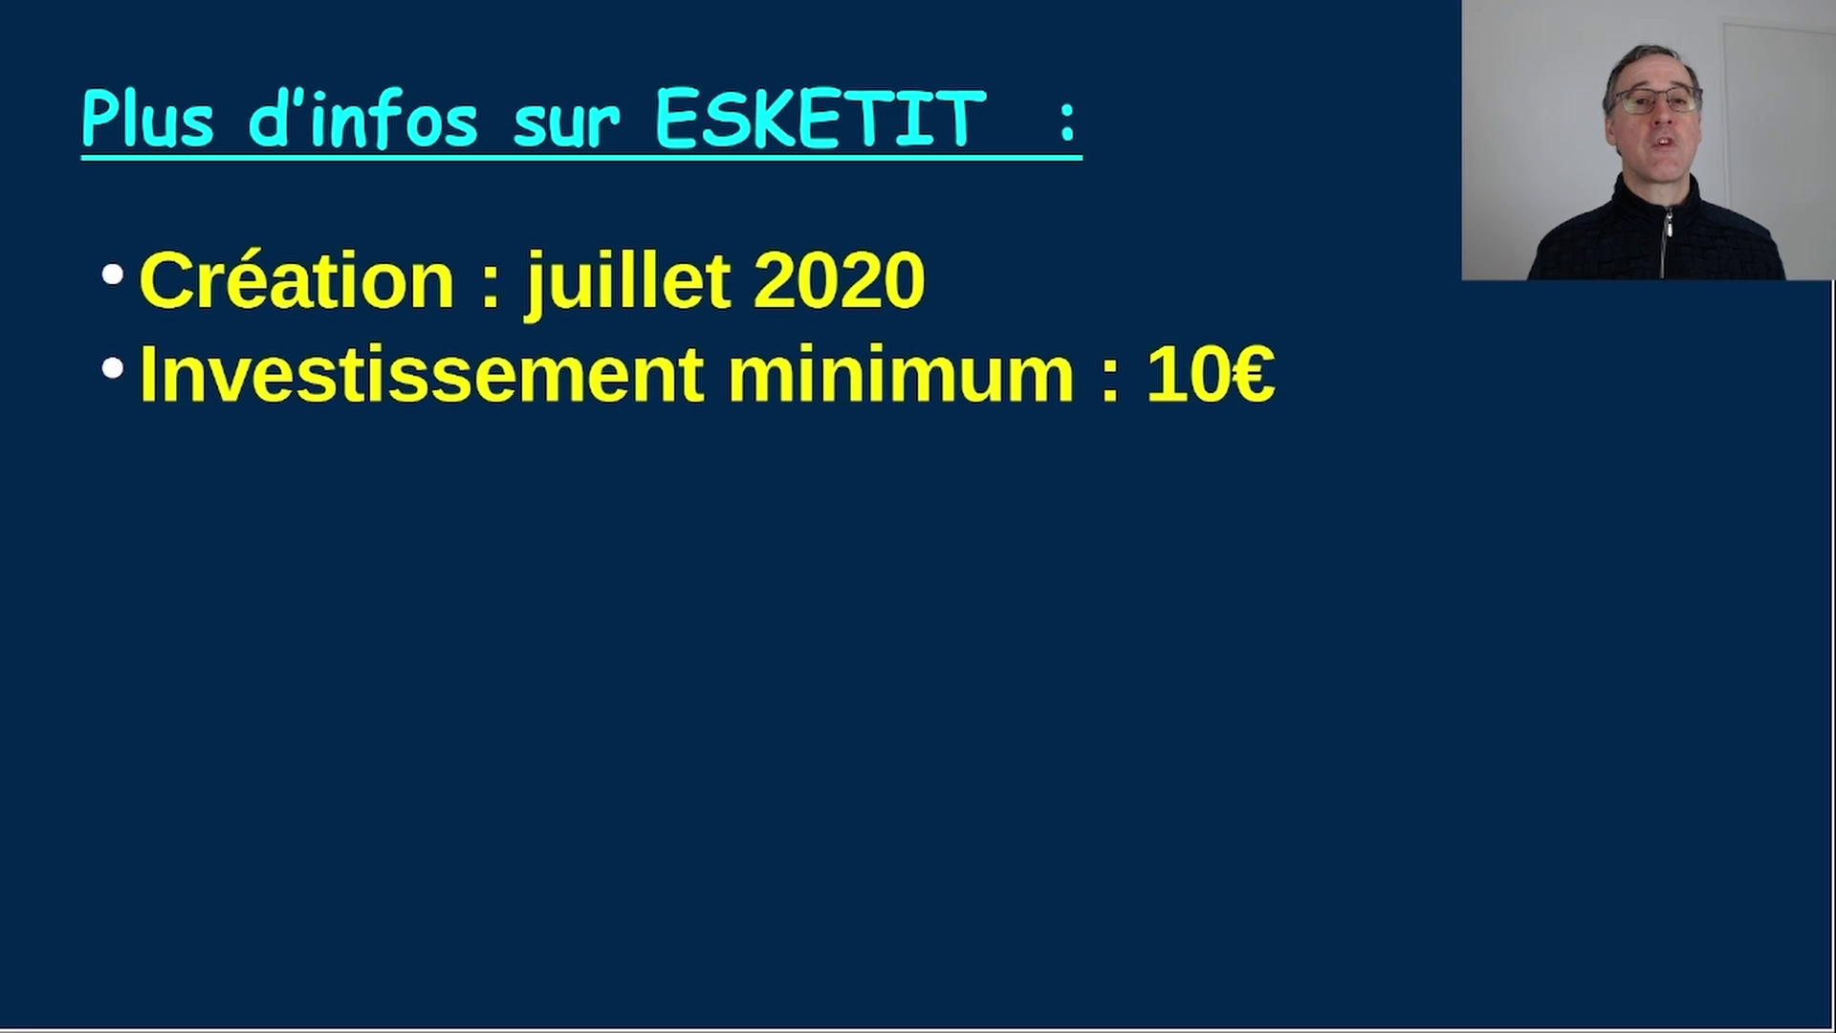
pyautogui.press('Right')
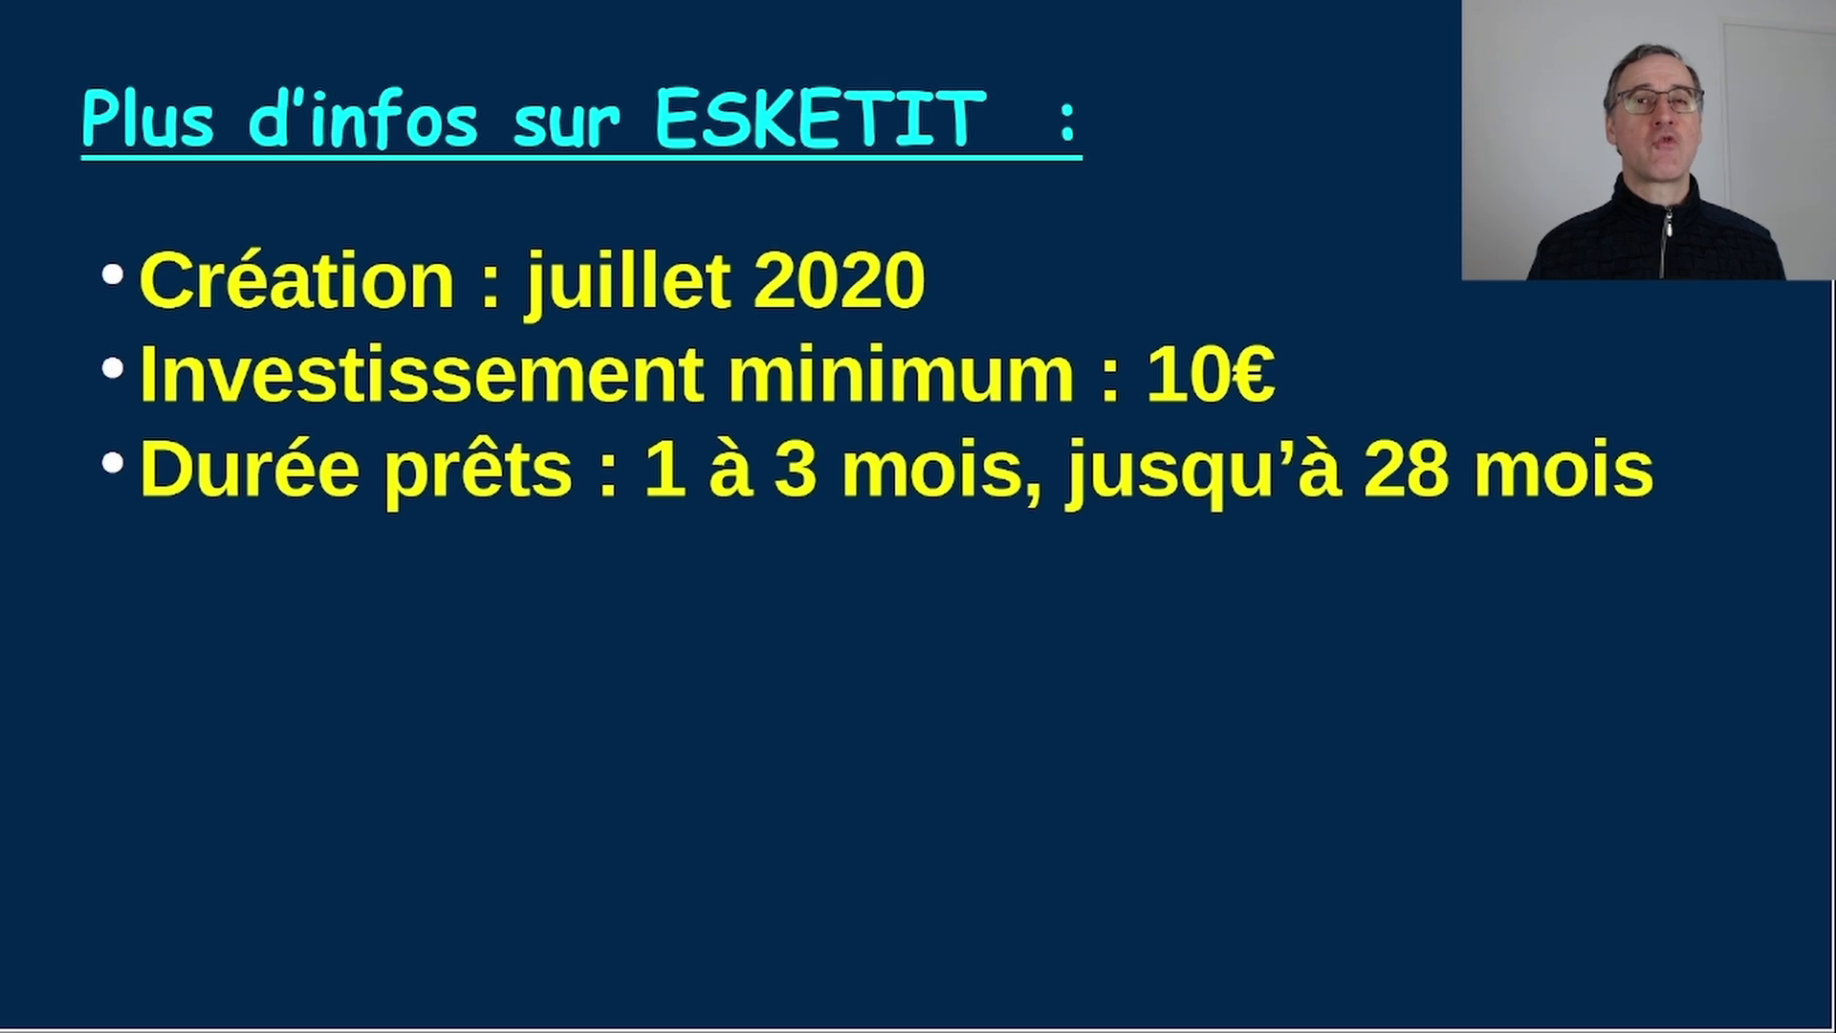
pyautogui.press('Right')
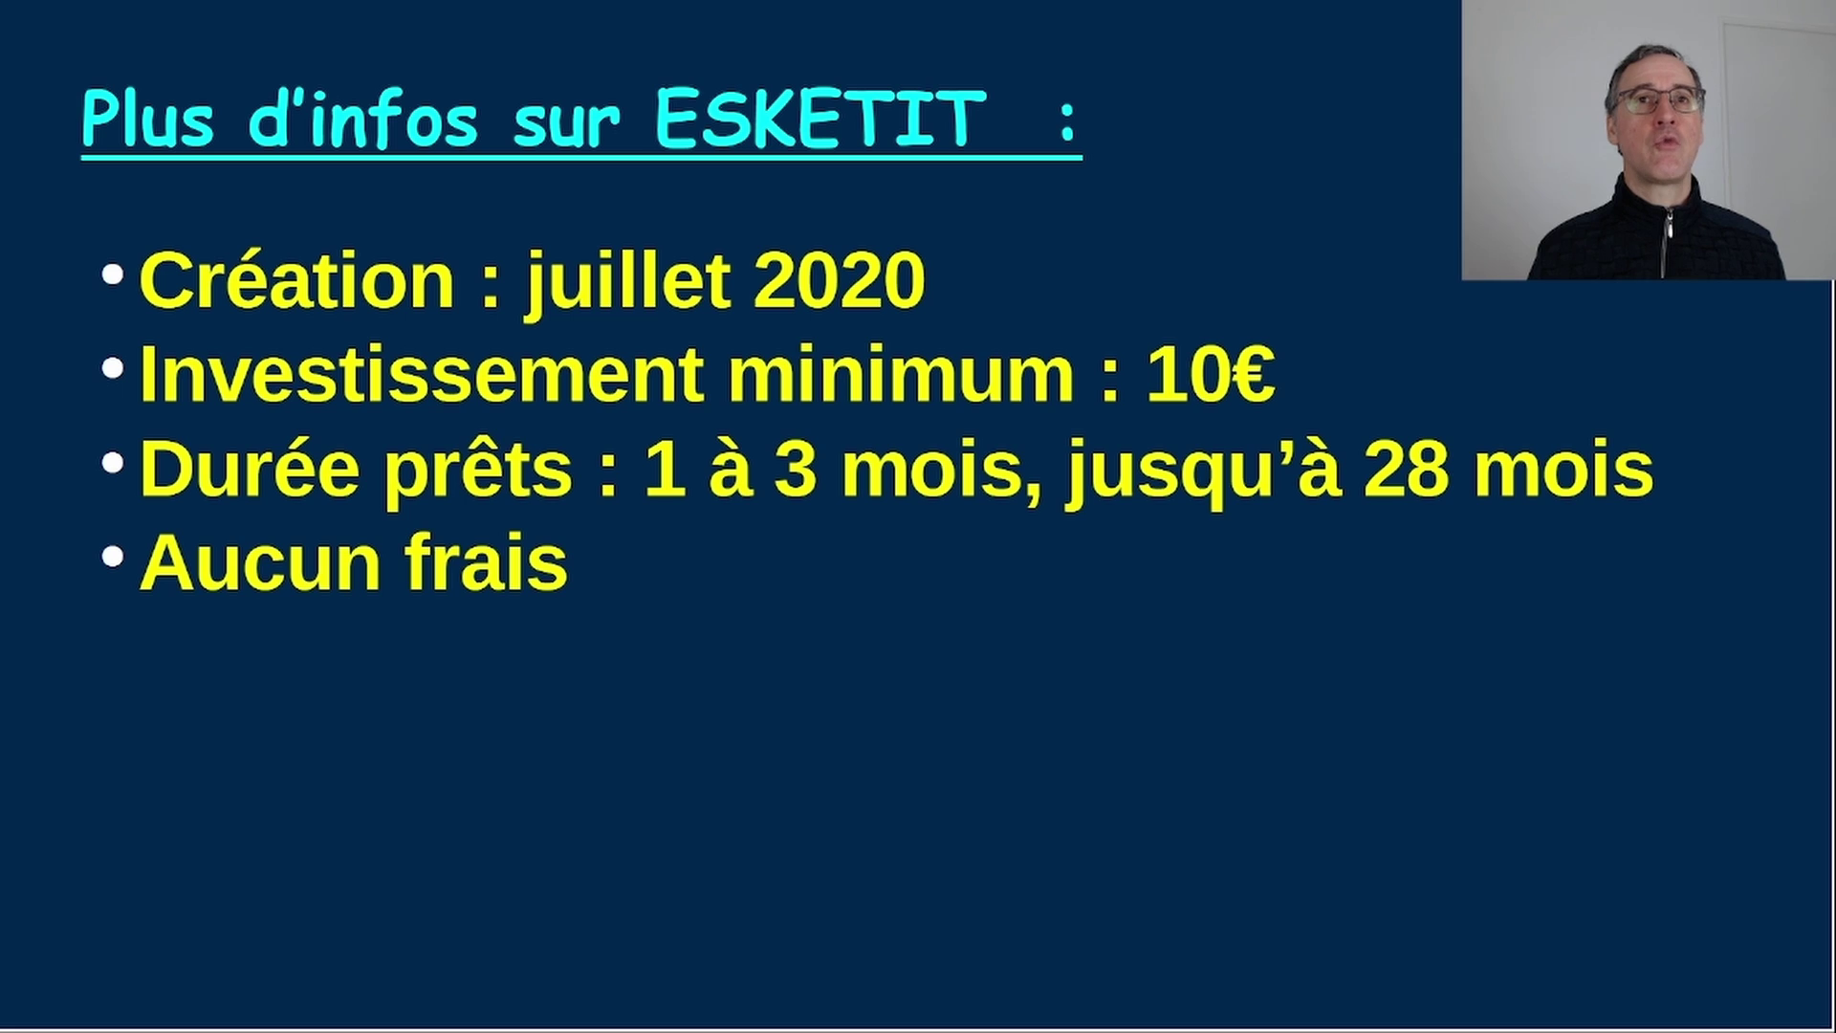
pyautogui.press('Right')
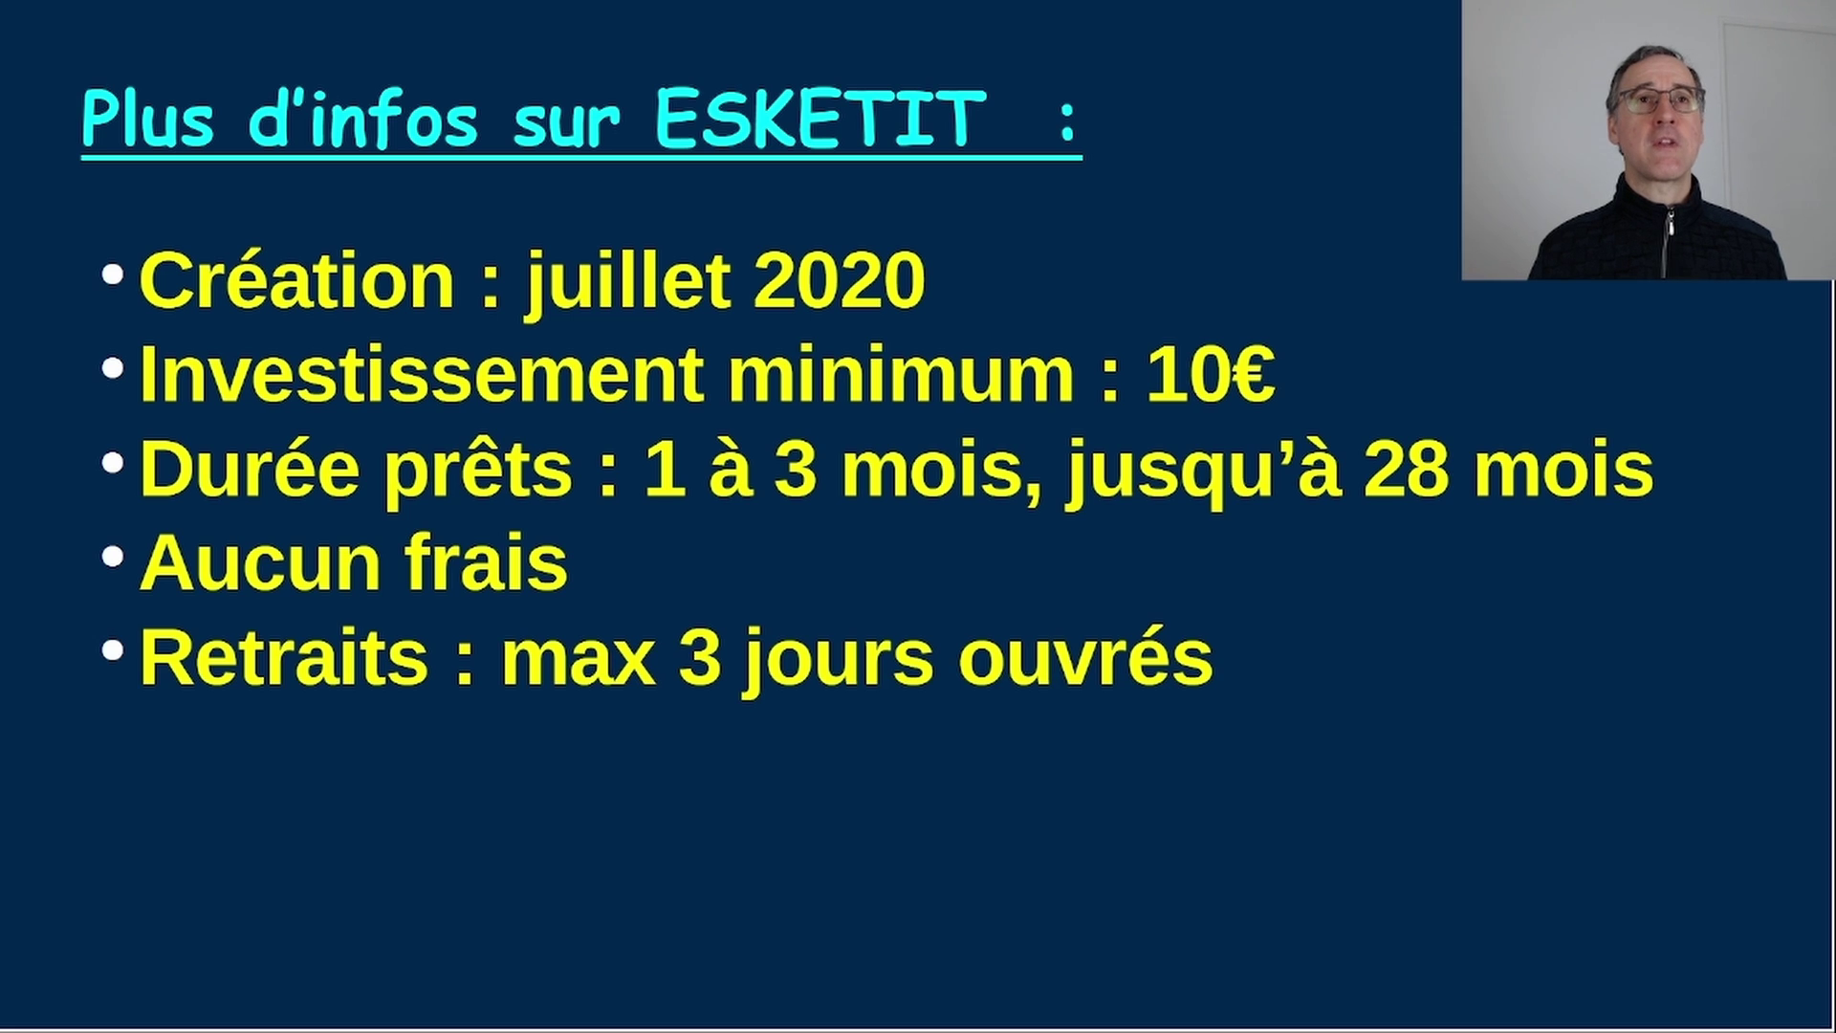